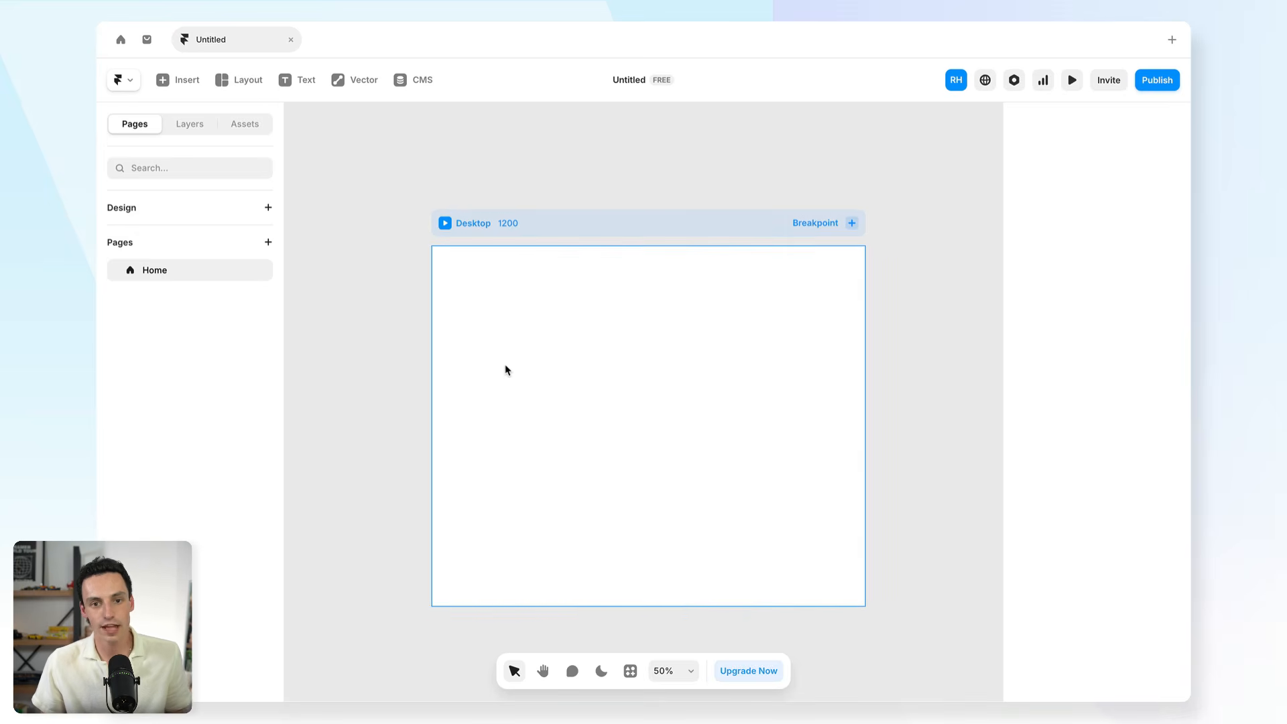
Look through the project's pages, layers and assets, and browse the sections and other elements available for insertion
left_click(402, 175)
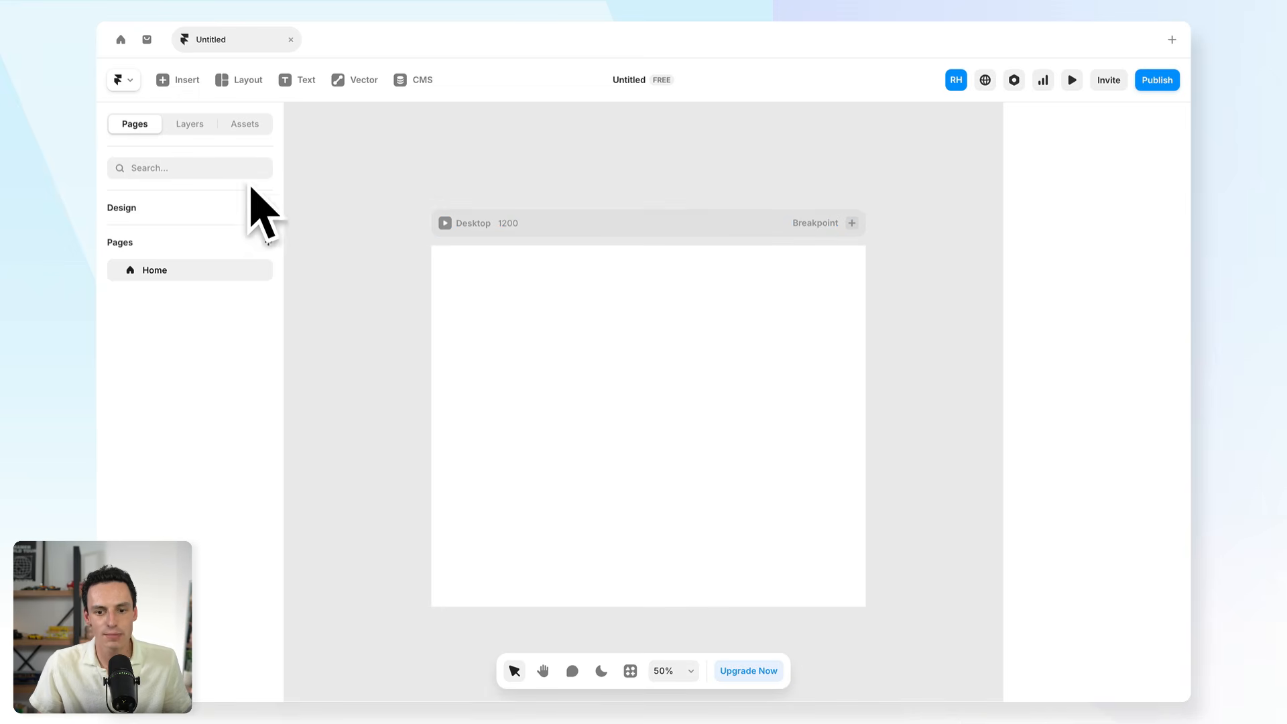
left_click(191, 125)
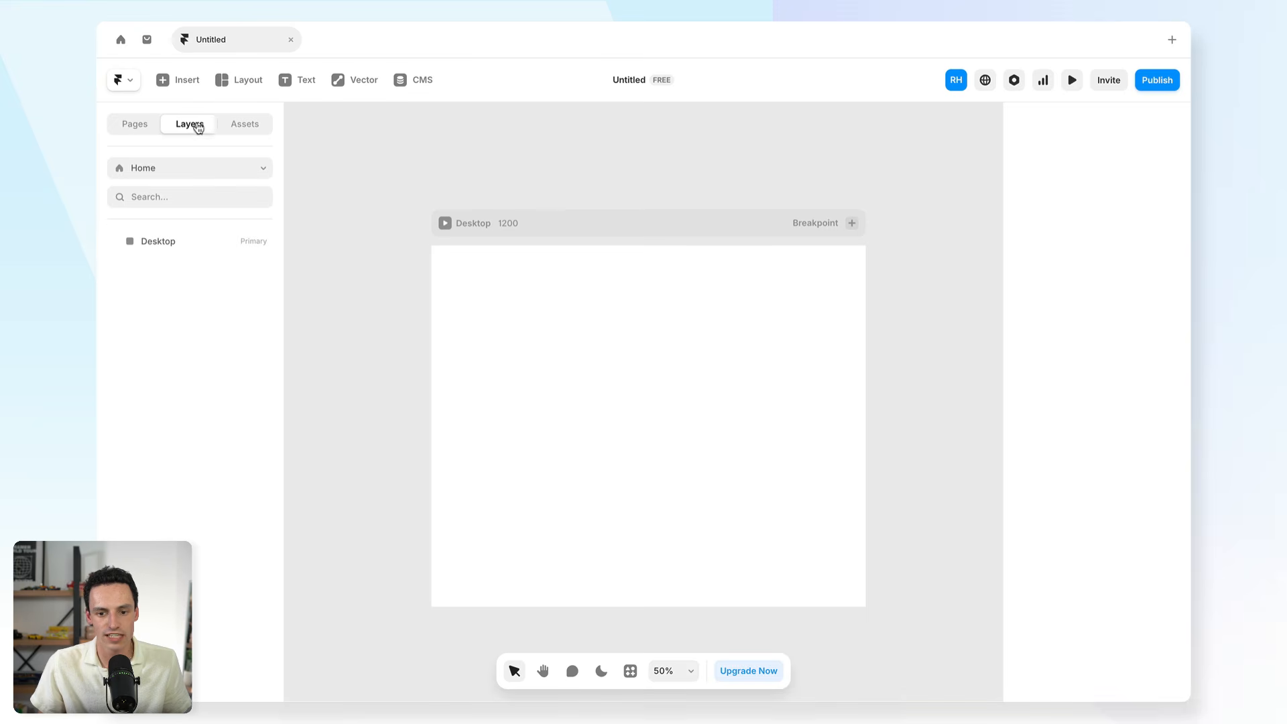
left_click(133, 130)
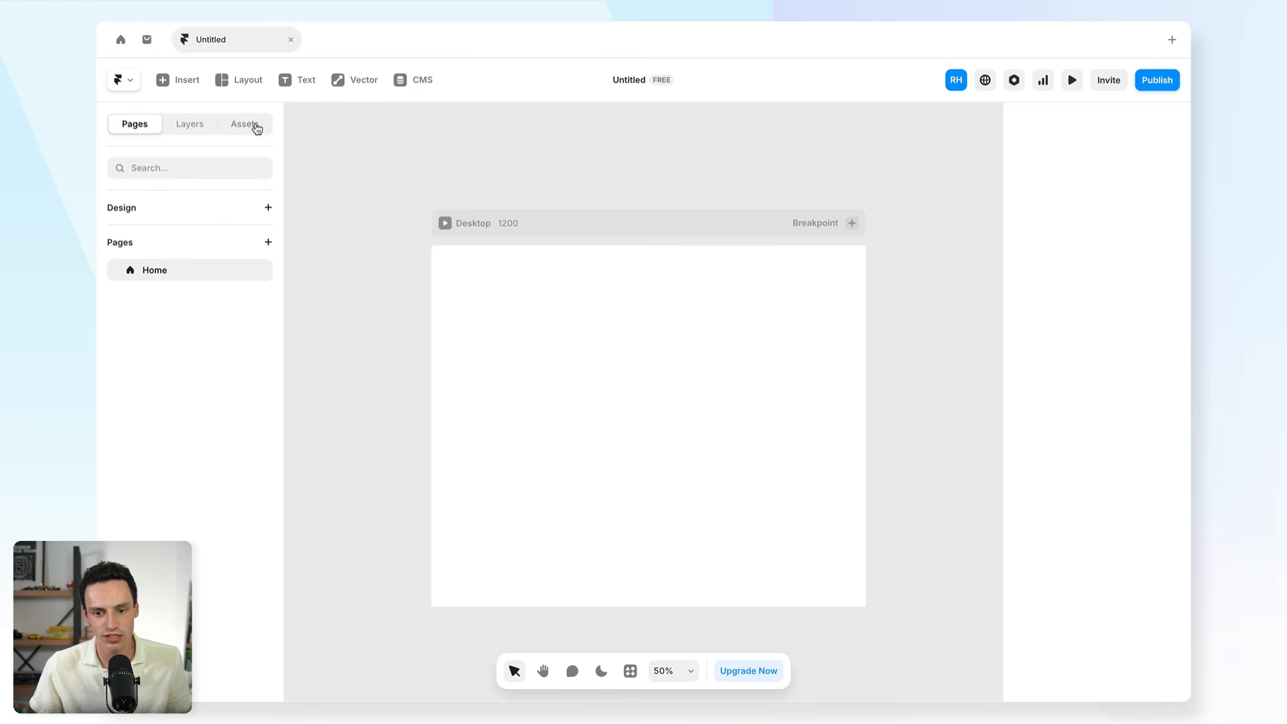
left_click(256, 128)
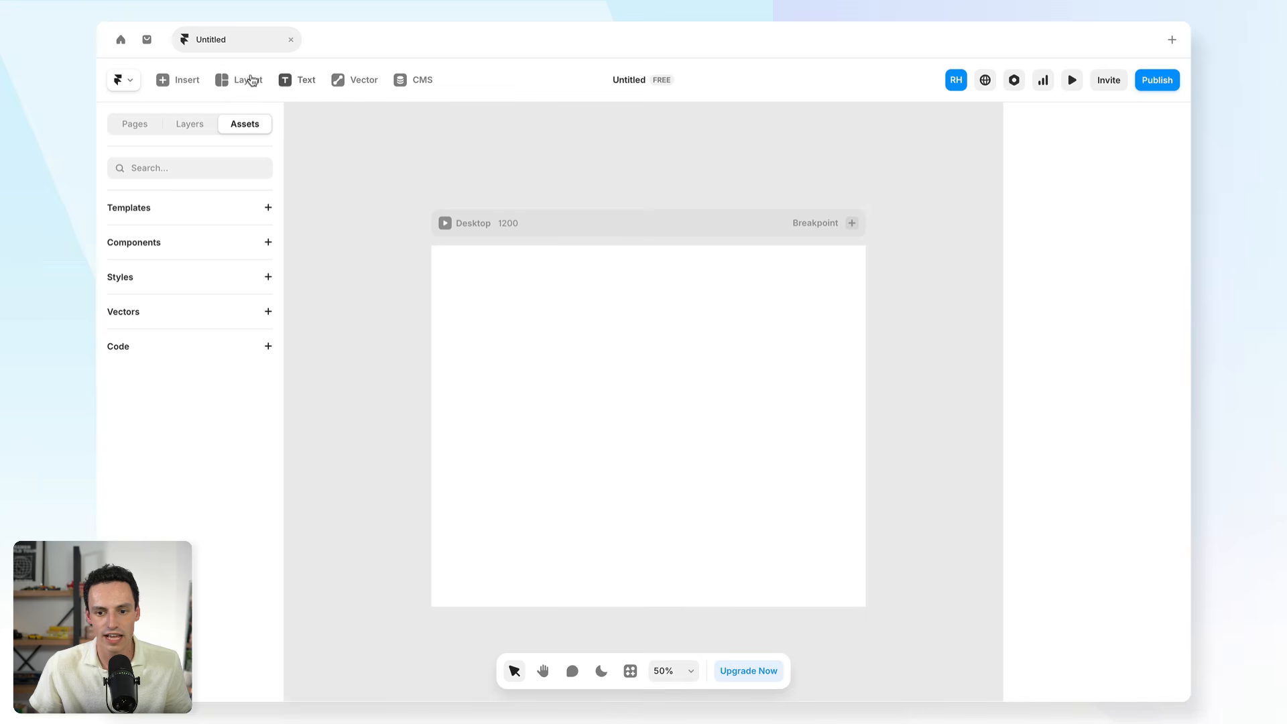
left_click(172, 83)
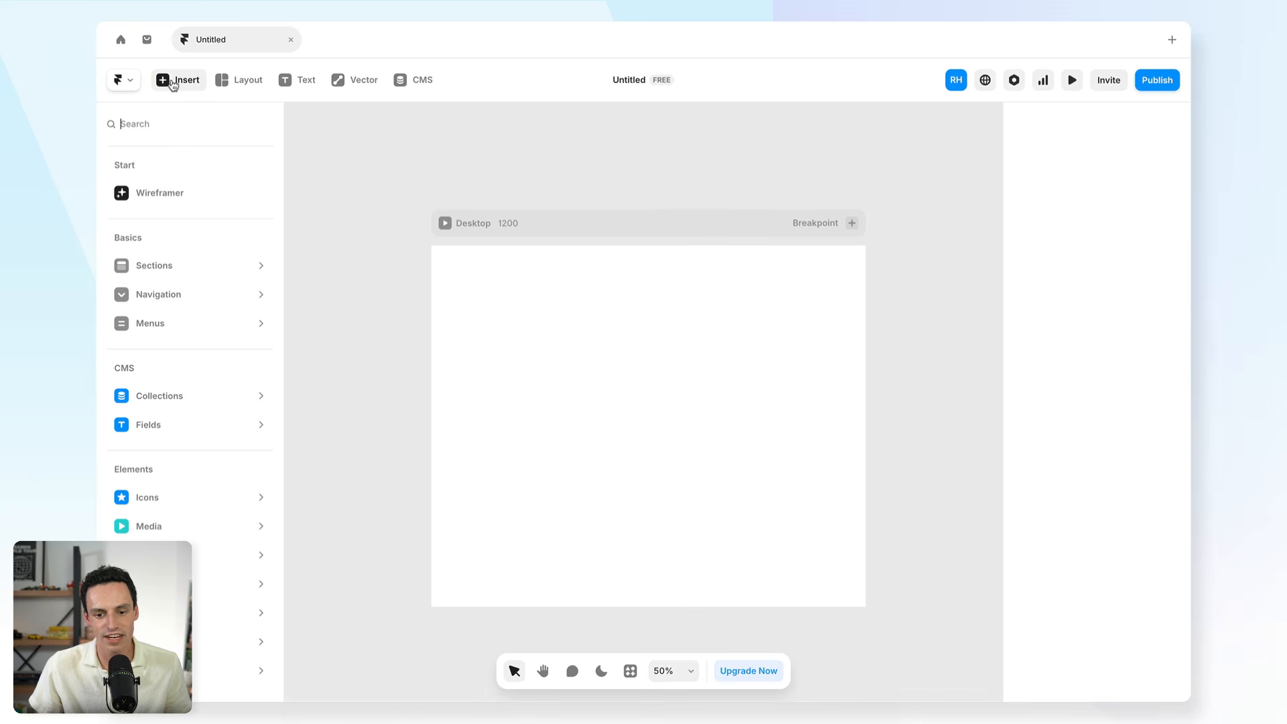
mouse_move(178, 263)
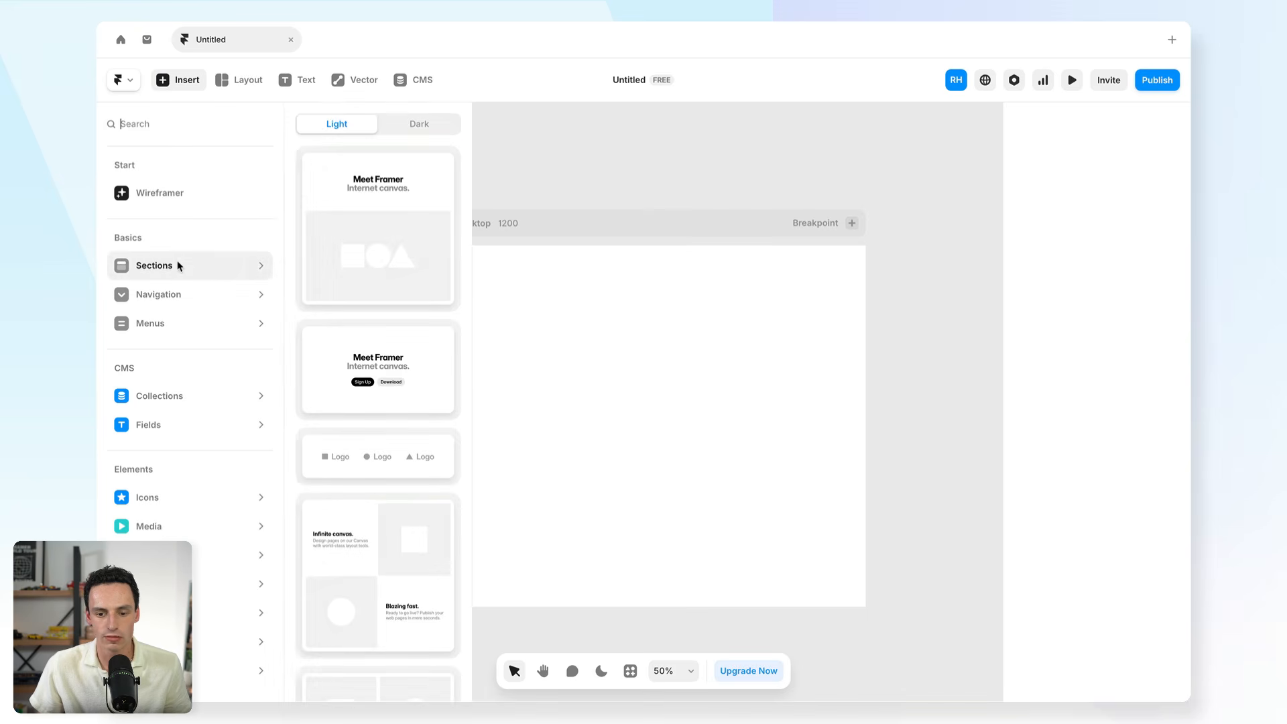
mouse_move(202, 588)
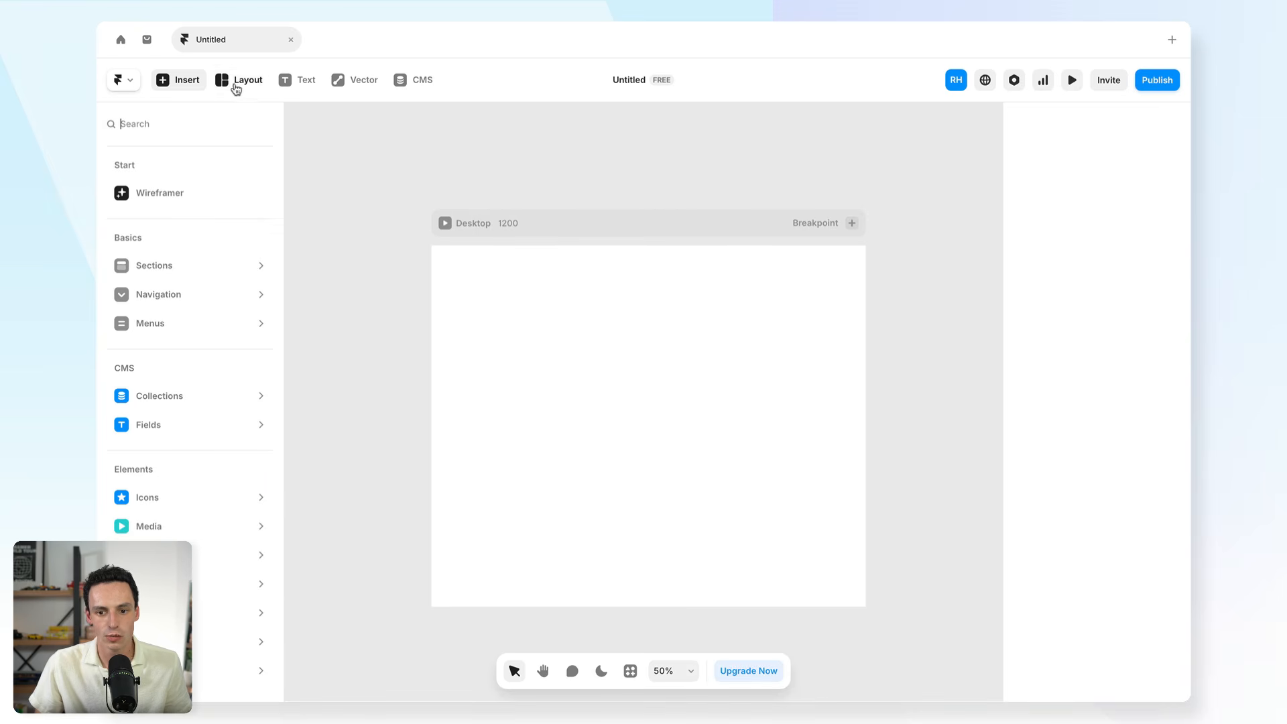
left_click(236, 89)
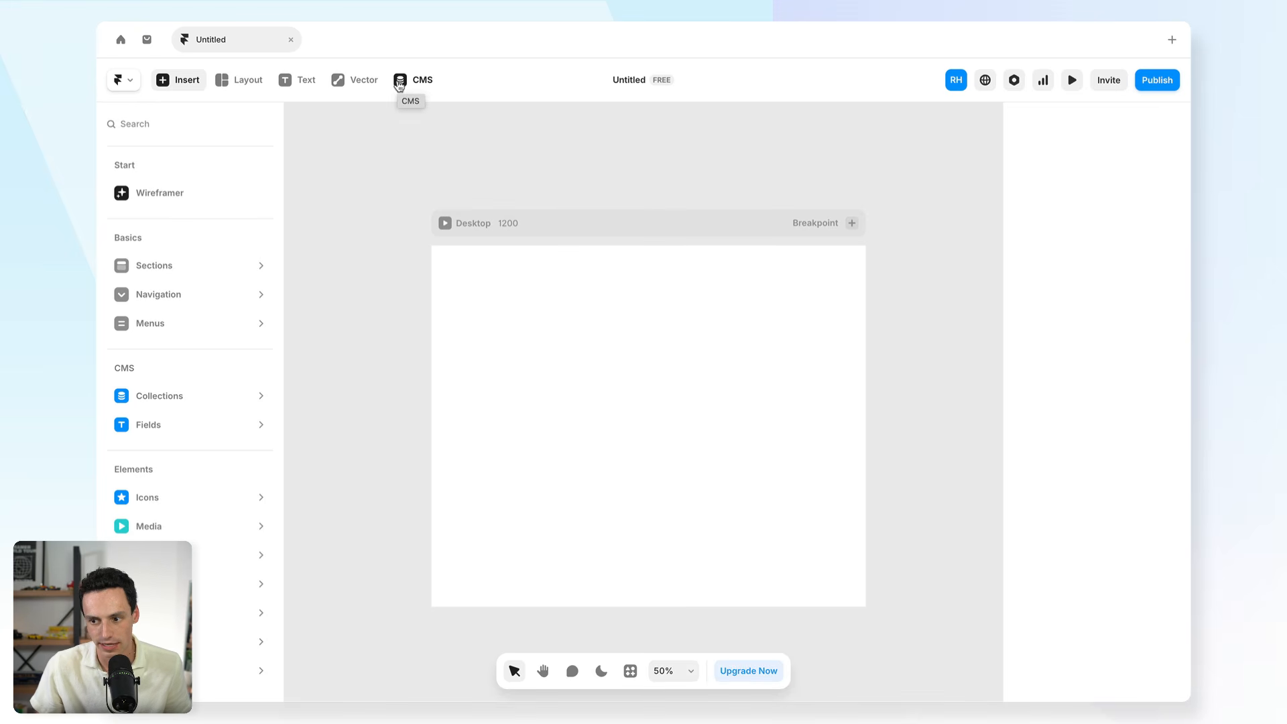
Preview the empty page, narrow the preview width to about 1172, and return to the canvas
left_click(1073, 82)
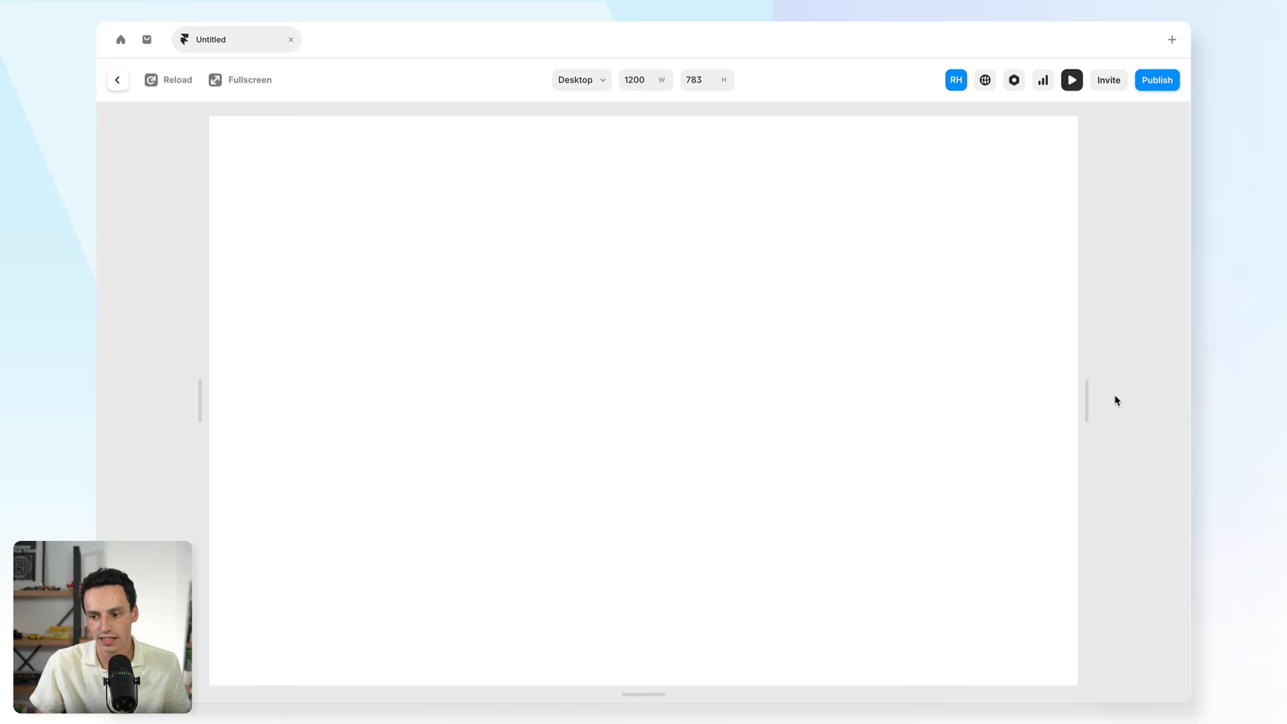
mouse_move(1087, 400)
left_mouse_down()
mouse_move(806, 372)
mouse_move(1075, 402)
left_mouse_up()
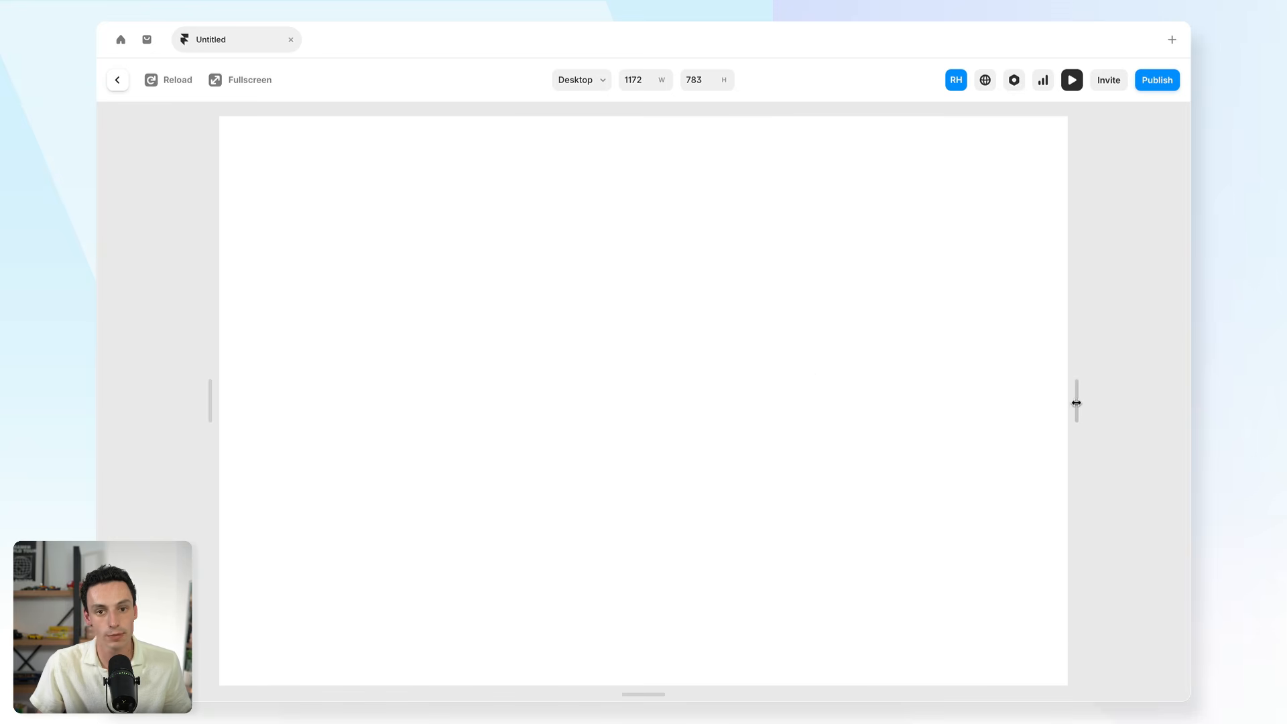
left_click(119, 82)
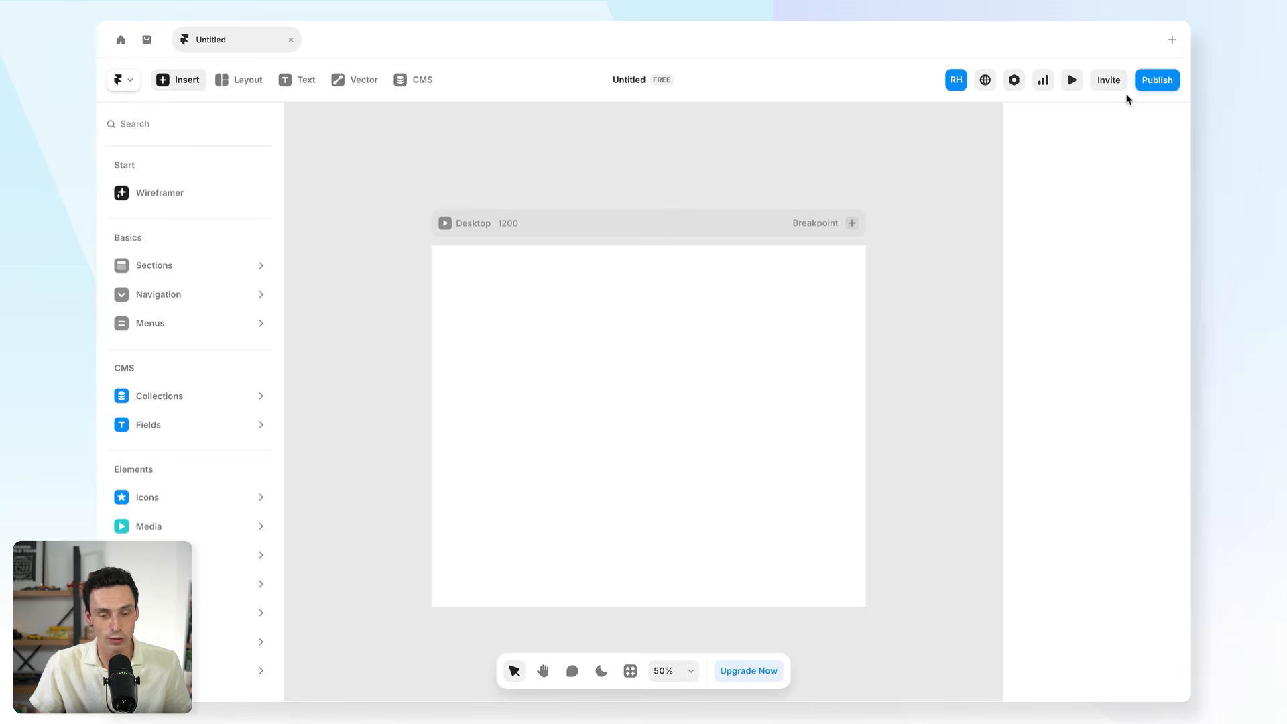
Check the publishing information and inspect the Desktop breakpoint's properties
mouse_move(1154, 89)
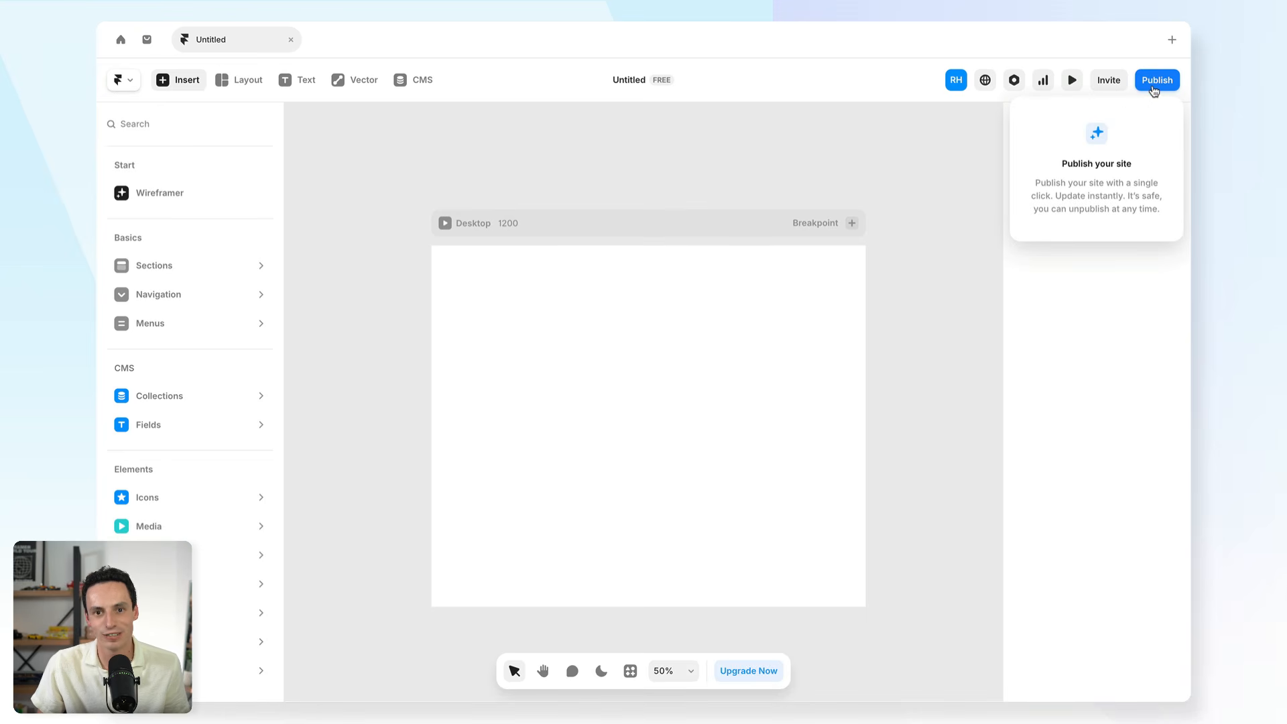
left_click(597, 241)
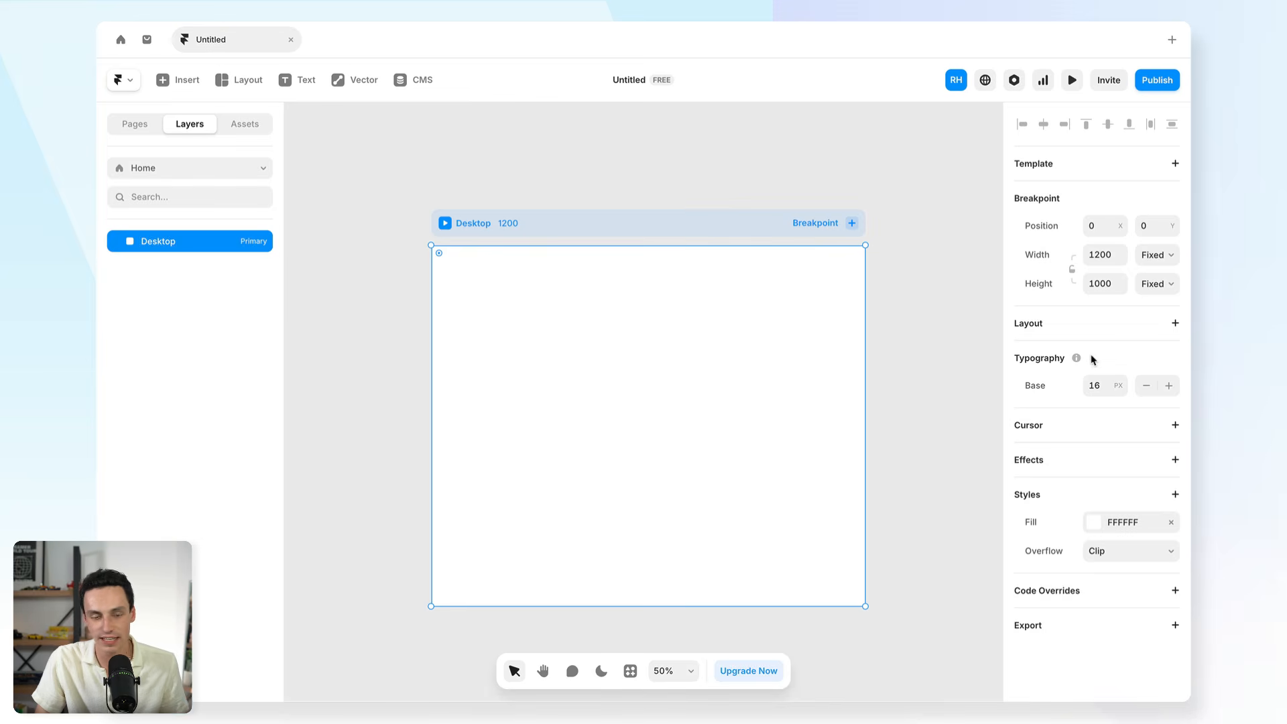
left_click(912, 317)
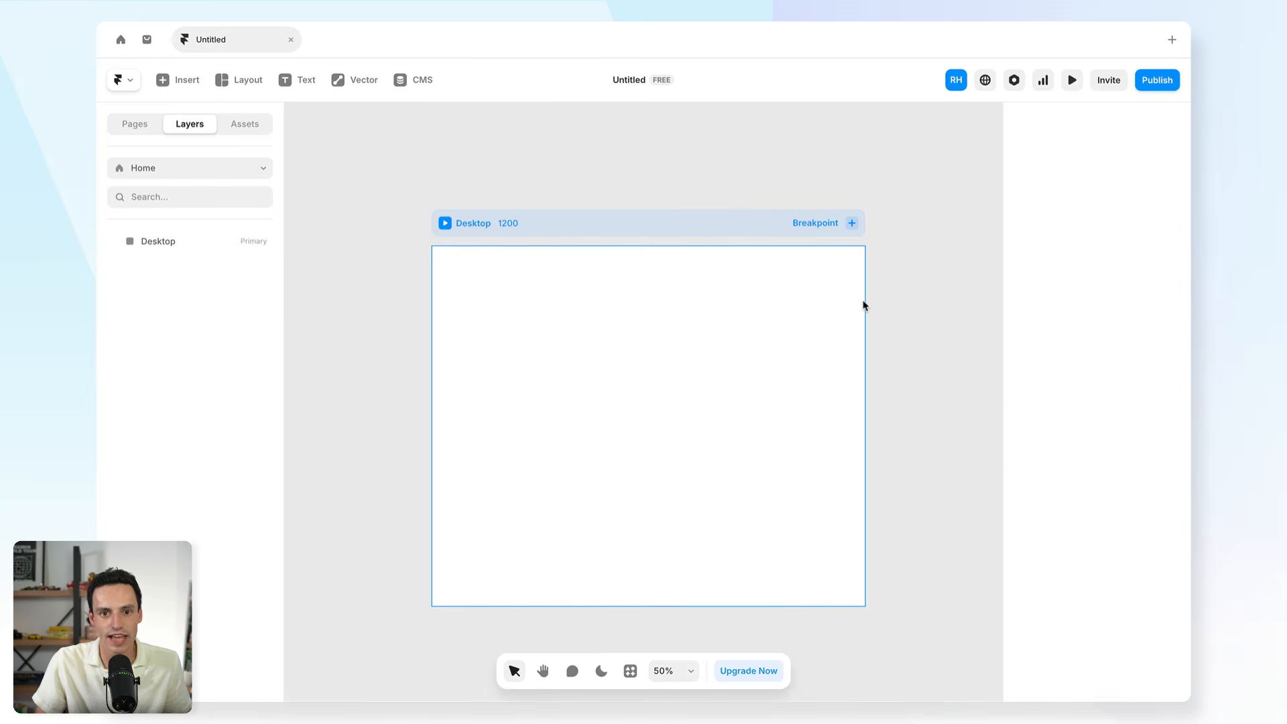
Draw a frame about 830 wide and 596 high inside the Desktop page
key("f")
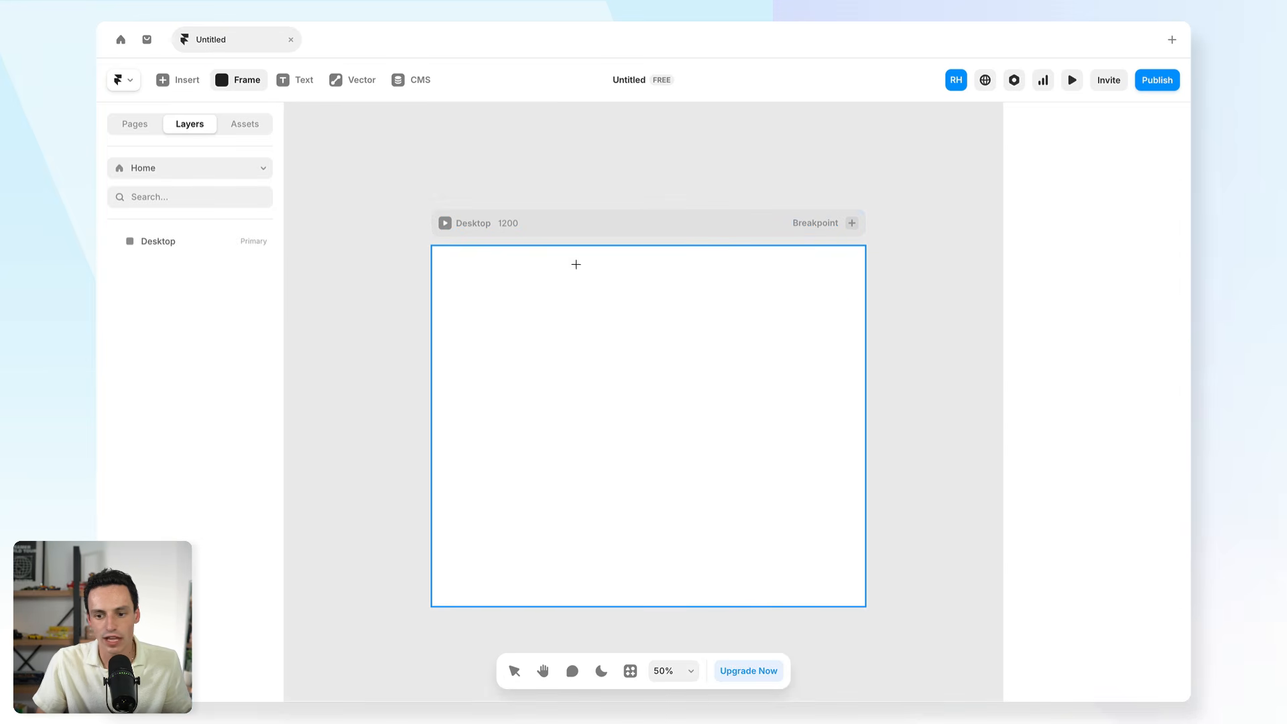
left_click_drag(494, 279, 793, 494)
scroll(1077, 437, "down", 1)
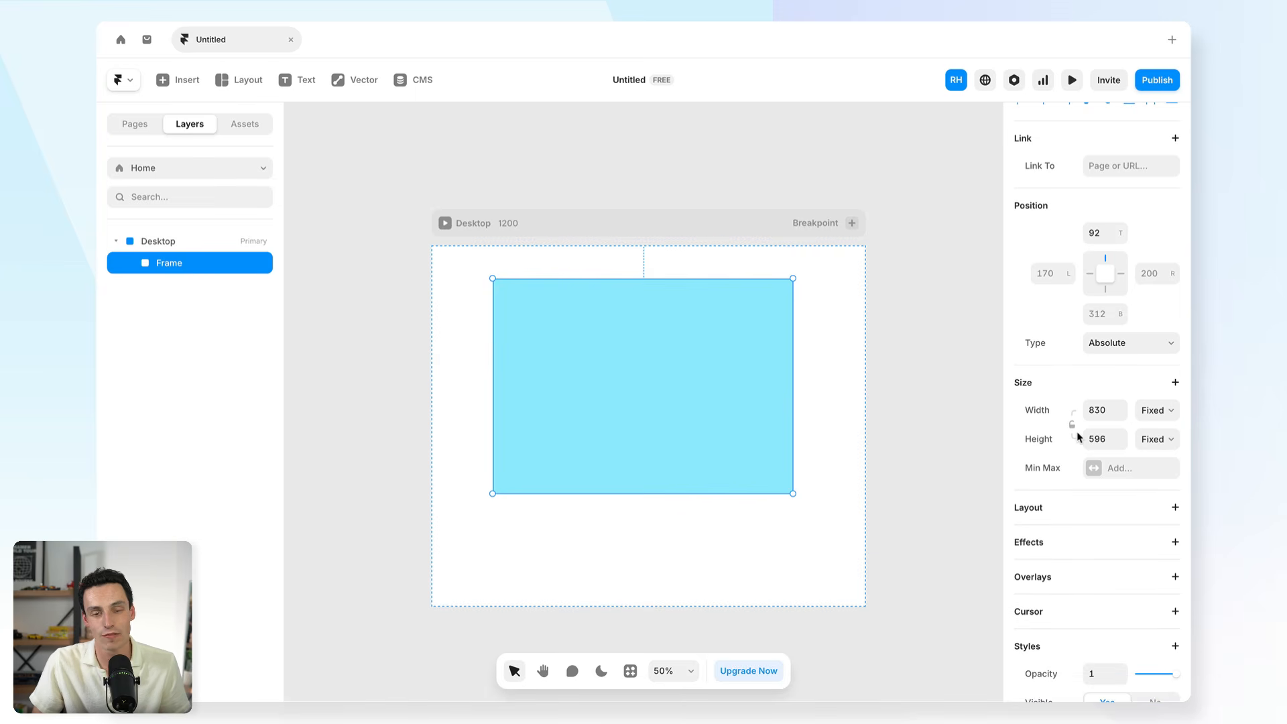
Review the frame's width sizing options, keep it Fixed, and set its width to 600 and height to 400
left_click(1153, 412)
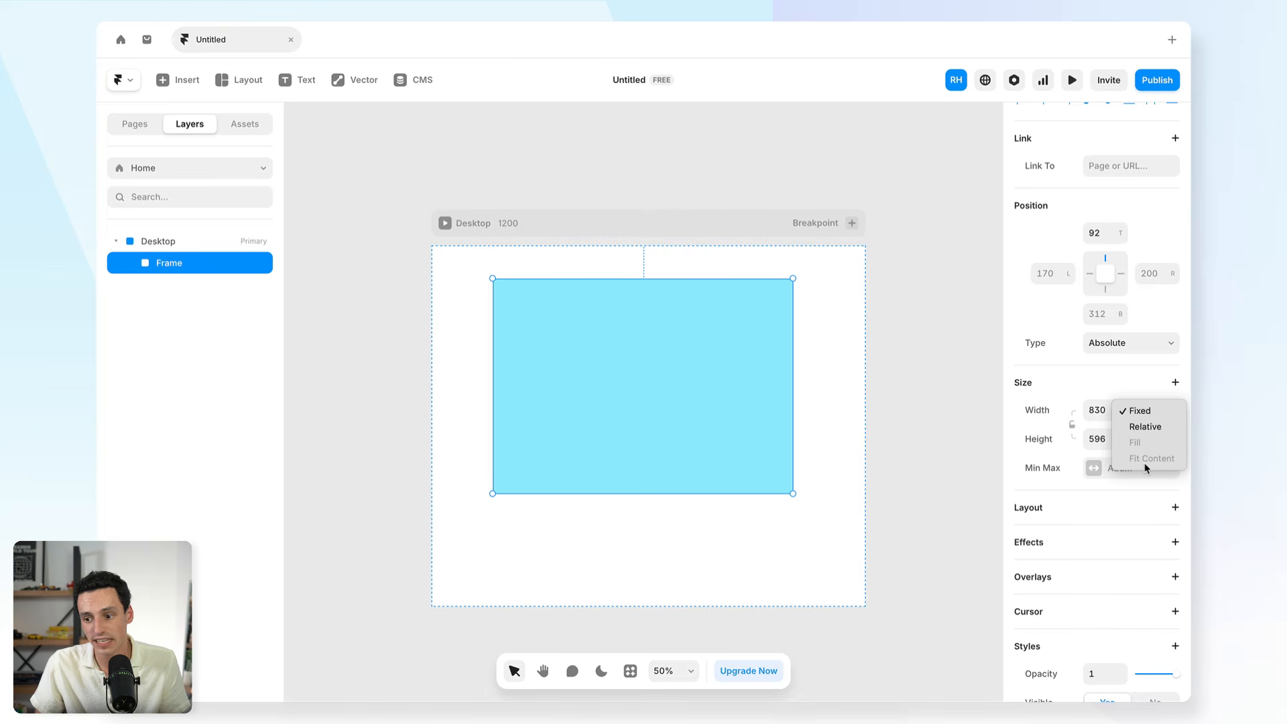
left_click(1078, 392)
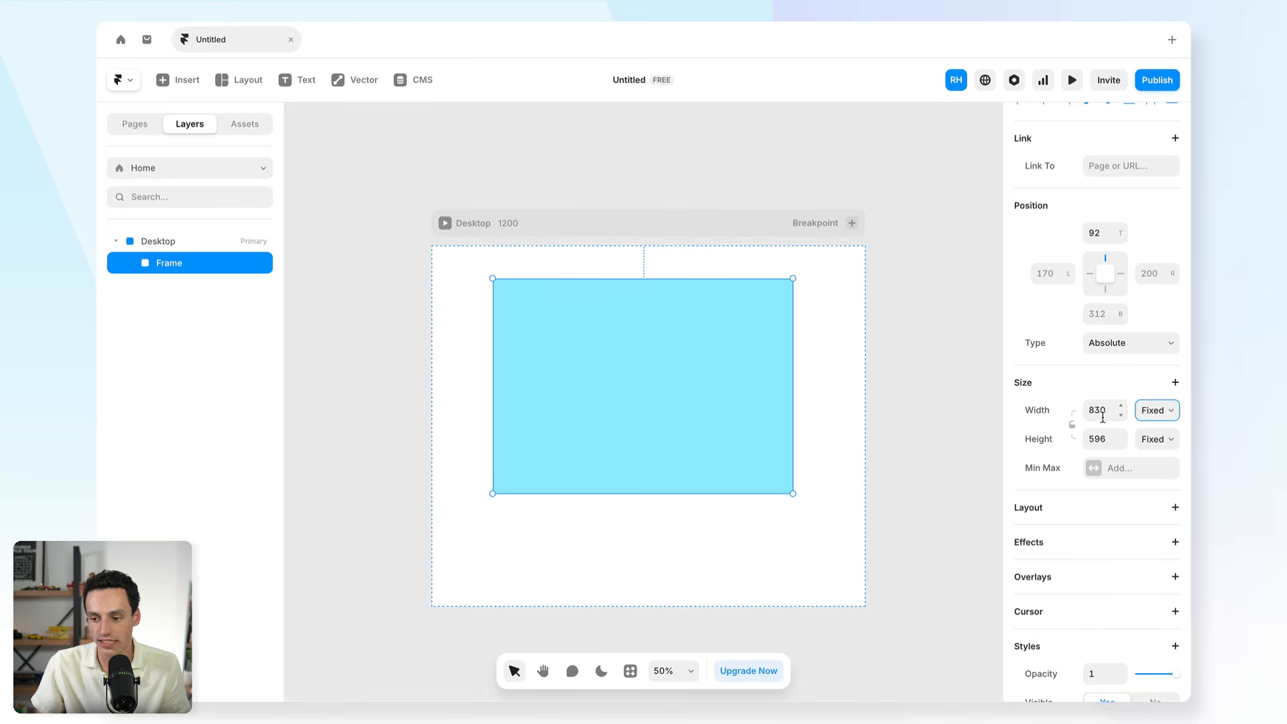
left_click(1101, 416)
type("600")
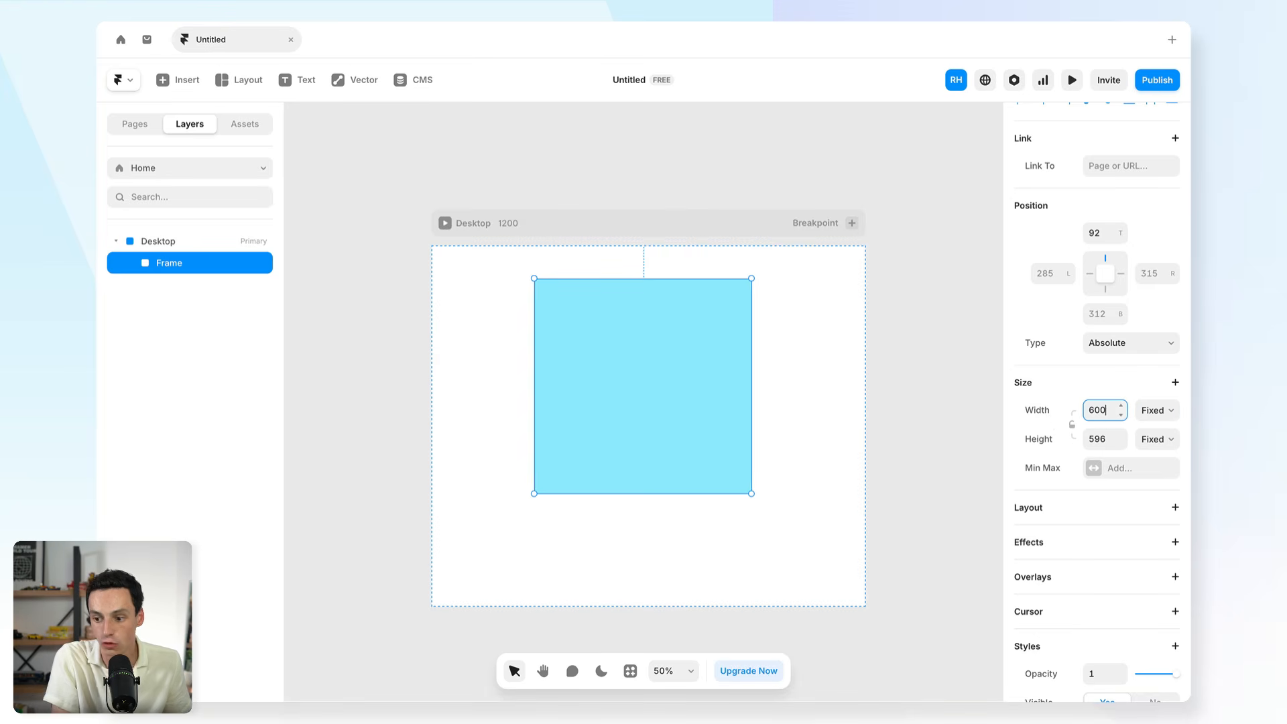
left_click(1111, 445)
type("400")
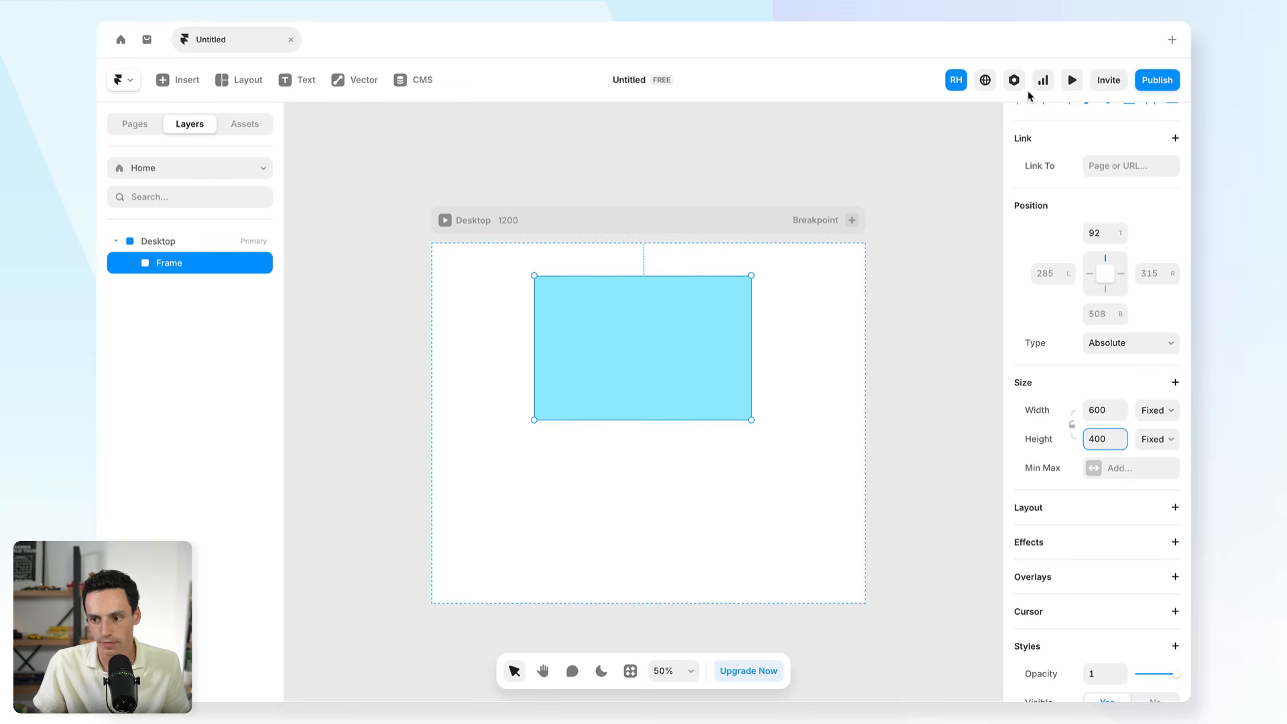
Preview the page with the fixed-size frame at a width of about 1216, and return to the canvas
left_click(1072, 80)
mouse_move(1090, 387)
left_mouse_down()
mouse_move(923, 387)
mouse_move(1173, 383)
mouse_move(948, 368)
mouse_move(1093, 363)
left_mouse_up()
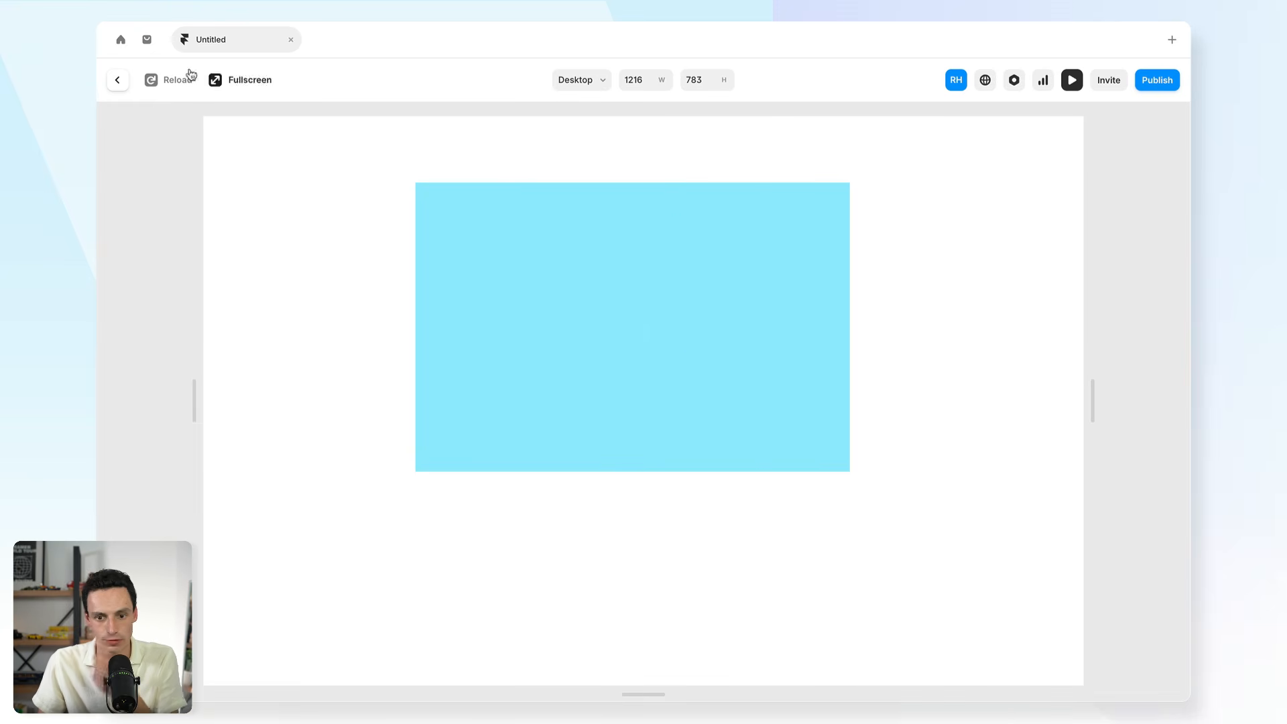
left_click(117, 79)
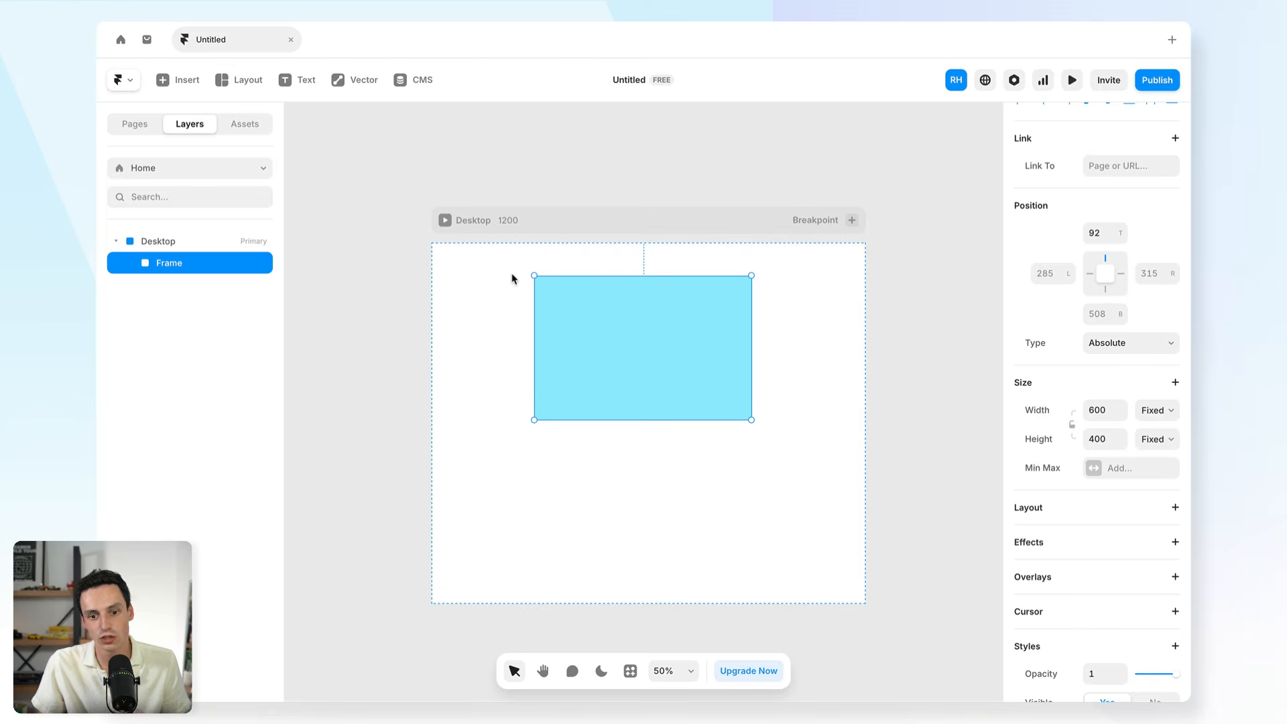
Rename the frame layer to "Hero Section"
double_click(166, 264)
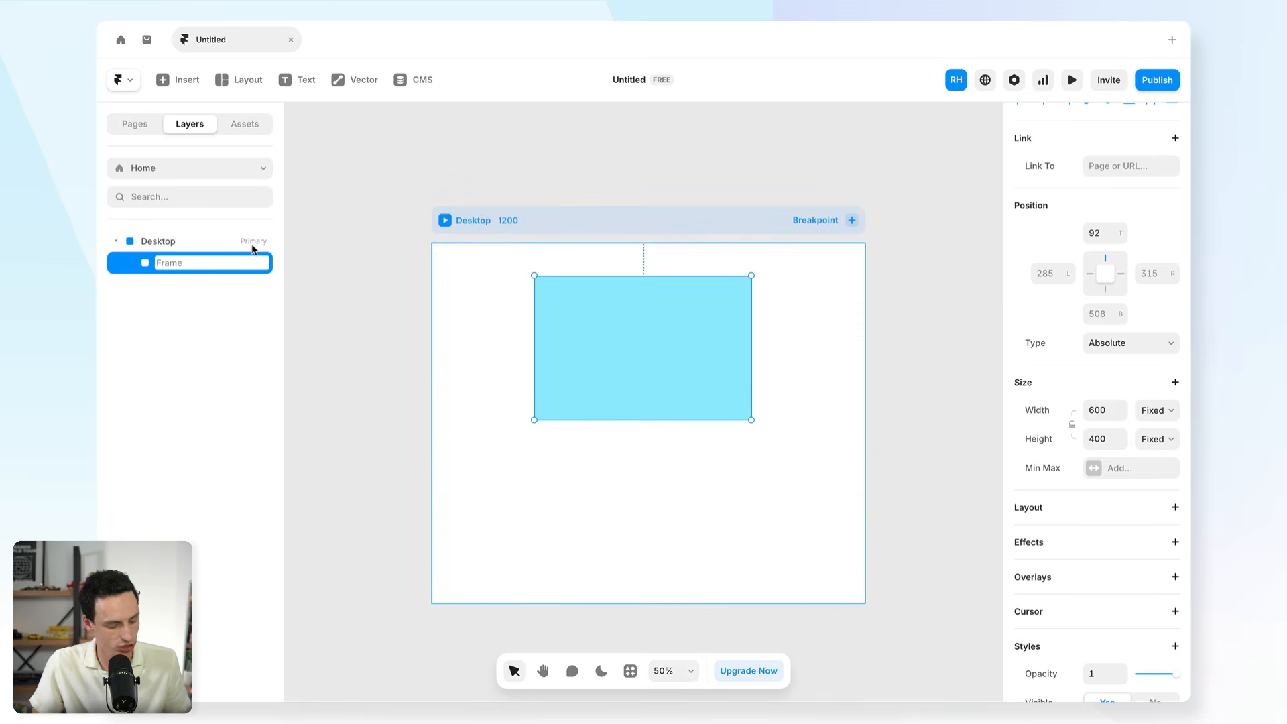
type("Hero Section")
key("Return")
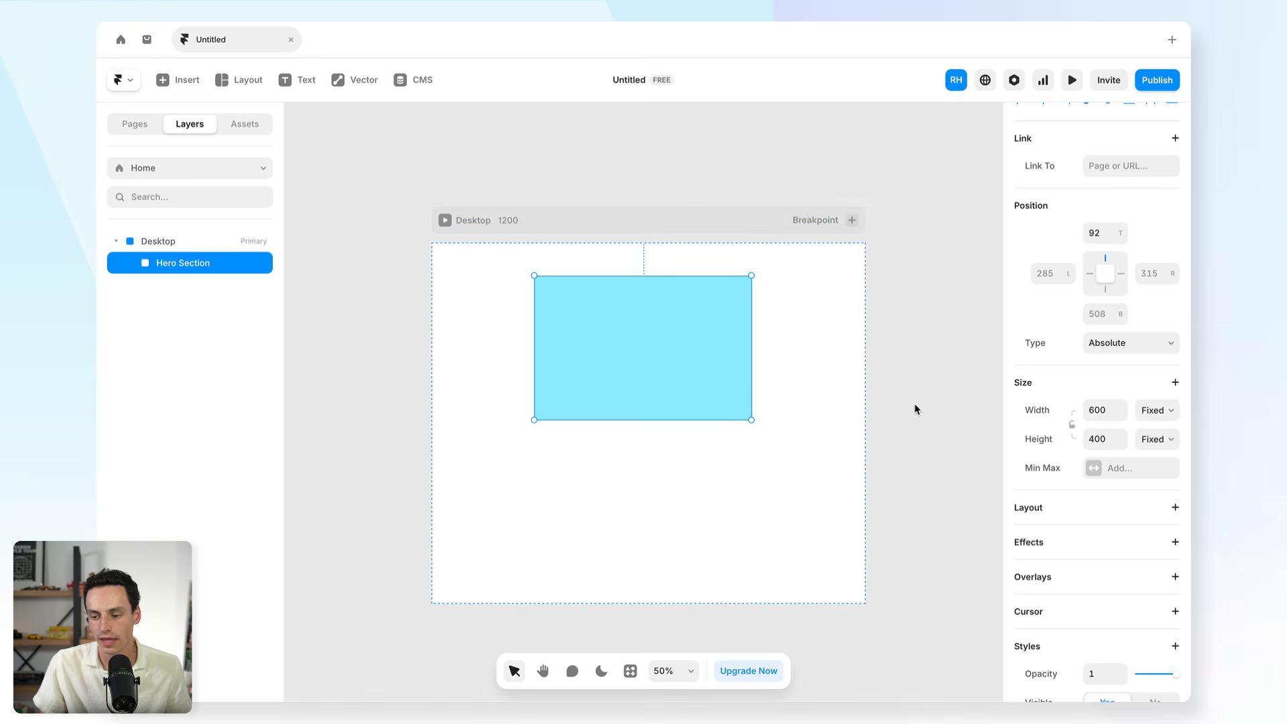
Change the Hero Section's width sizing from Fixed to Relative
left_click(1147, 411)
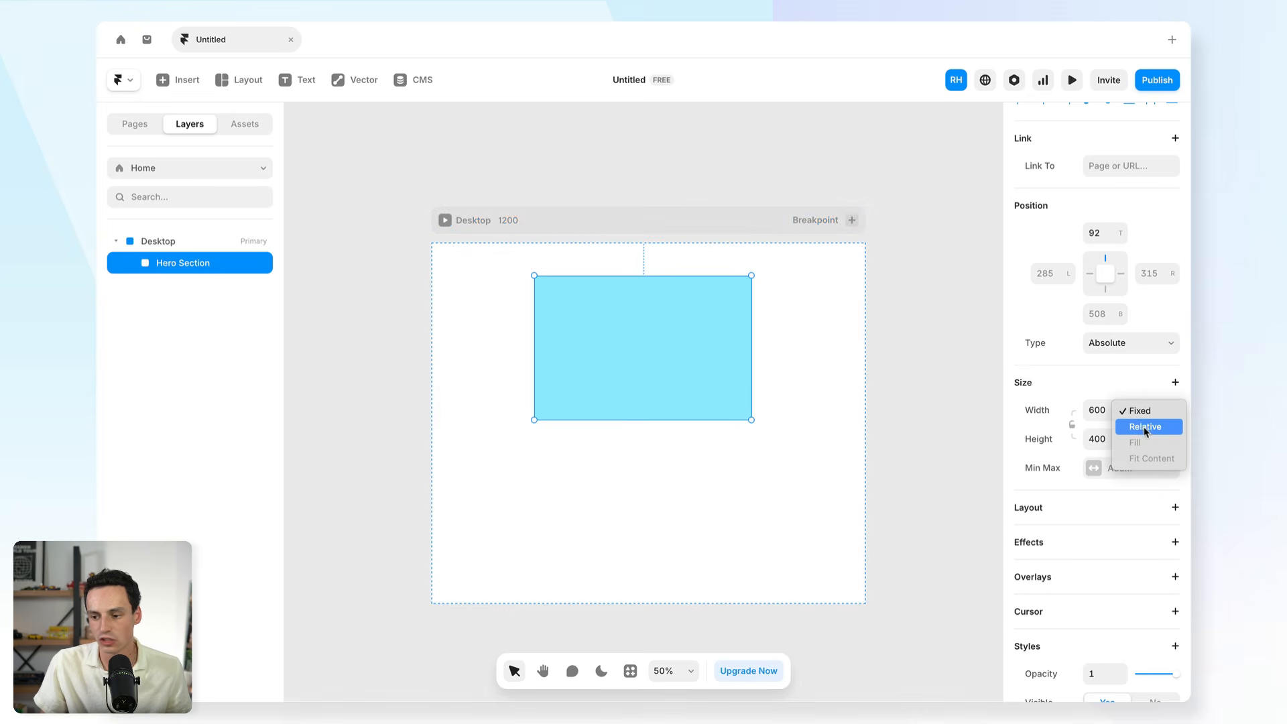
left_click(1145, 427)
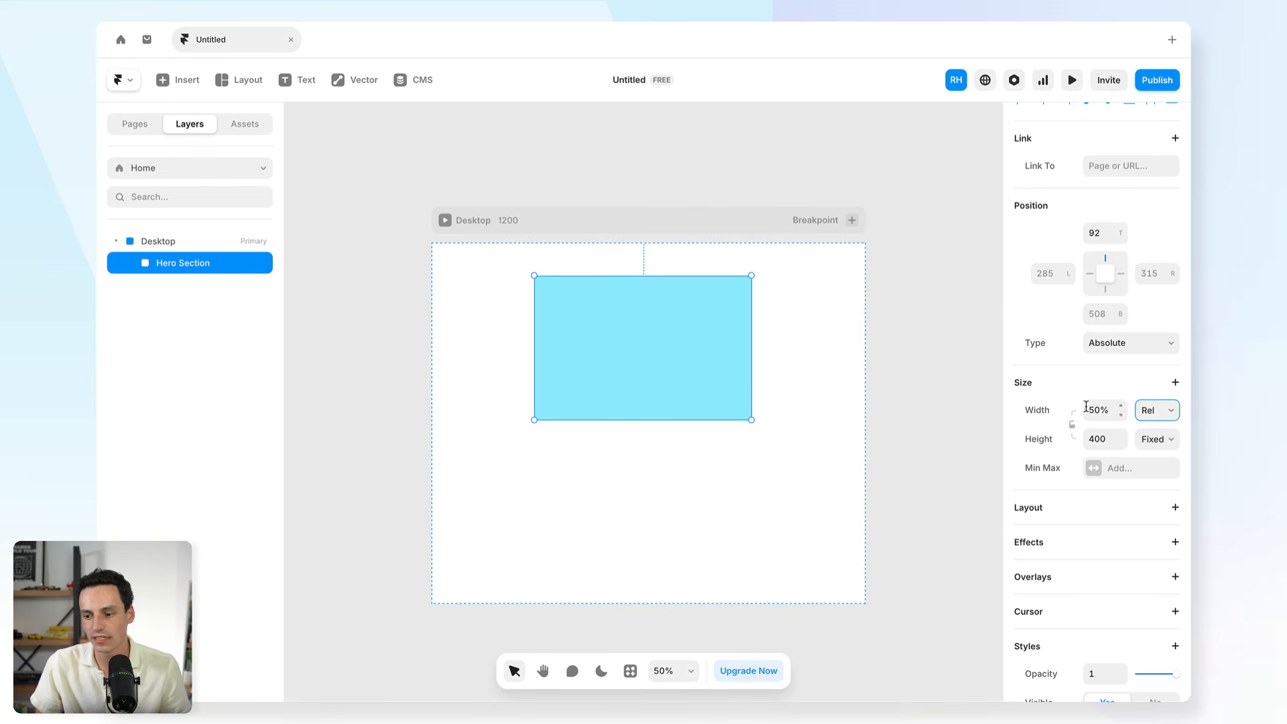
scroll(1001, 173, "down", 1)
Preview how the relative-width Hero Section responds by narrowing the page to about 958 and widening it to about 1240
left_click(1073, 81)
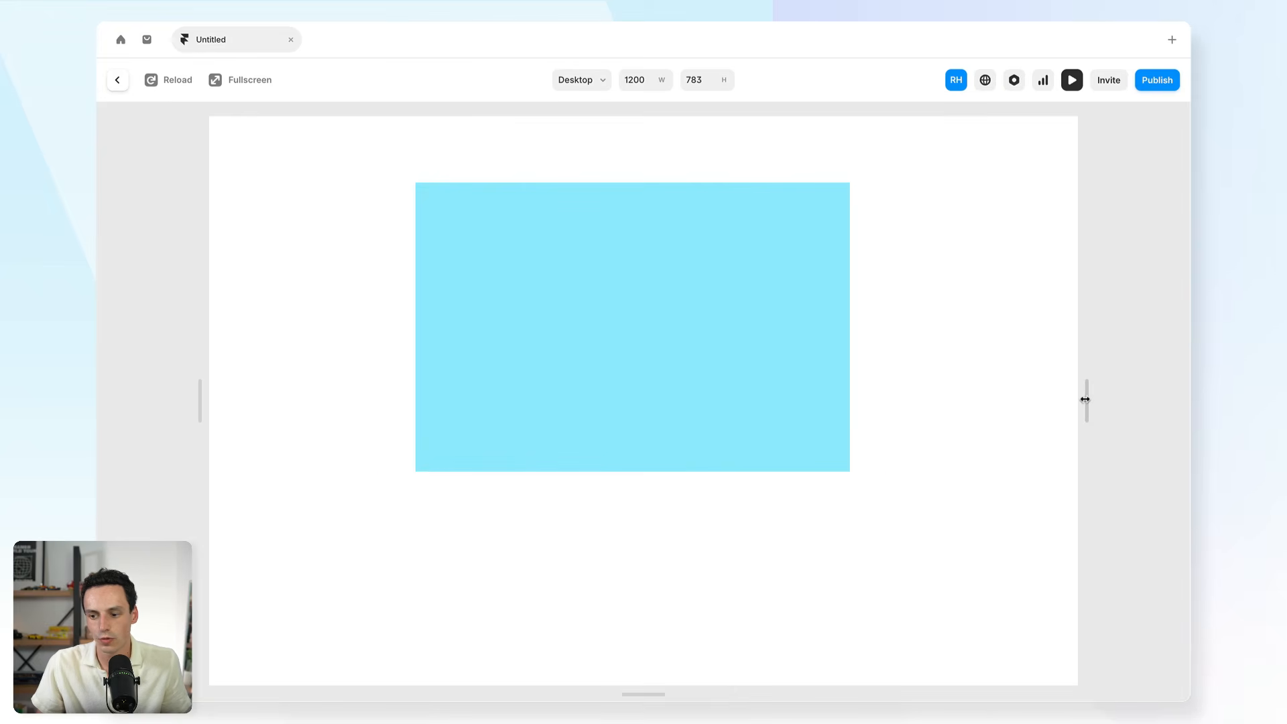
left_click_drag(1085, 400, 999, 373)
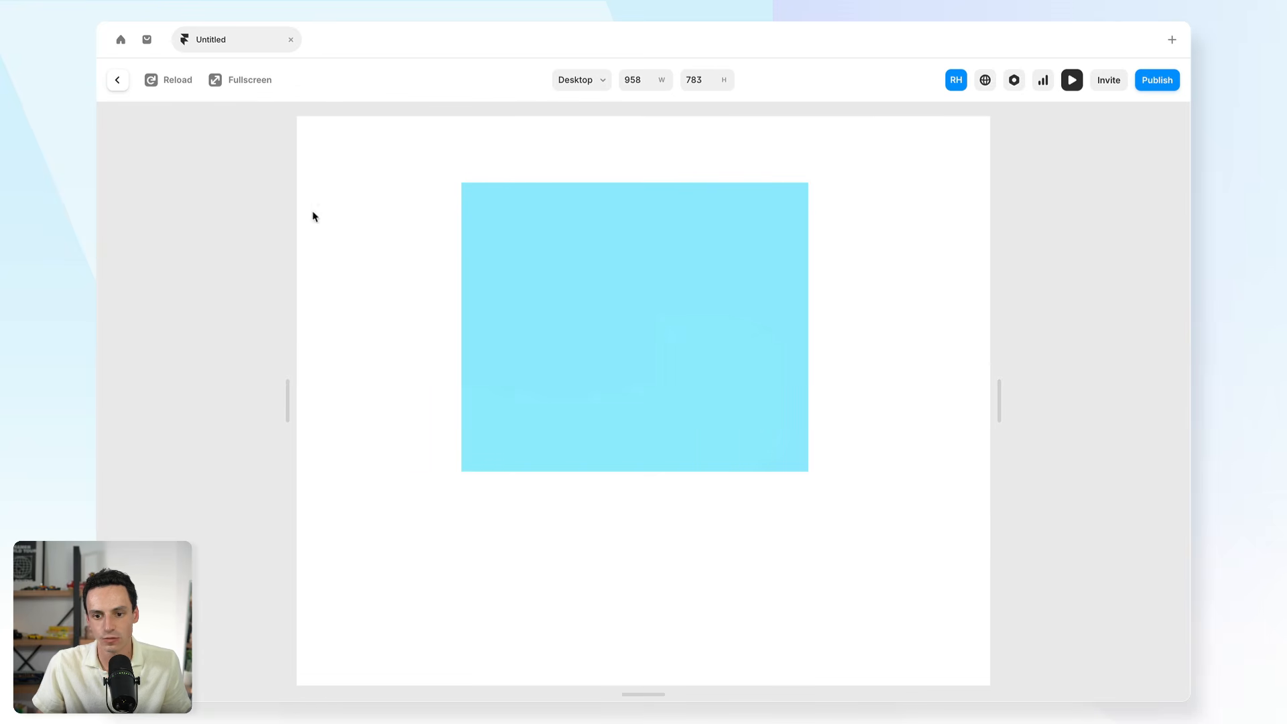
left_click_drag(999, 367, 1102, 350)
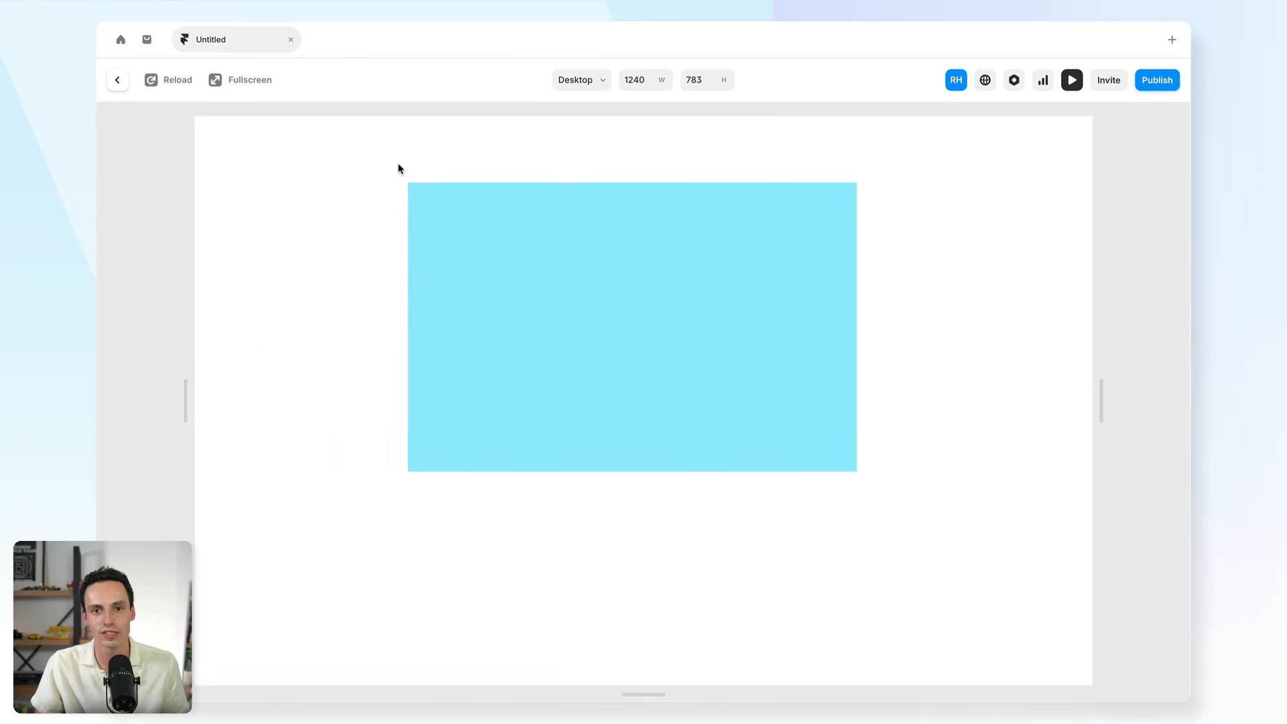
left_click(118, 80)
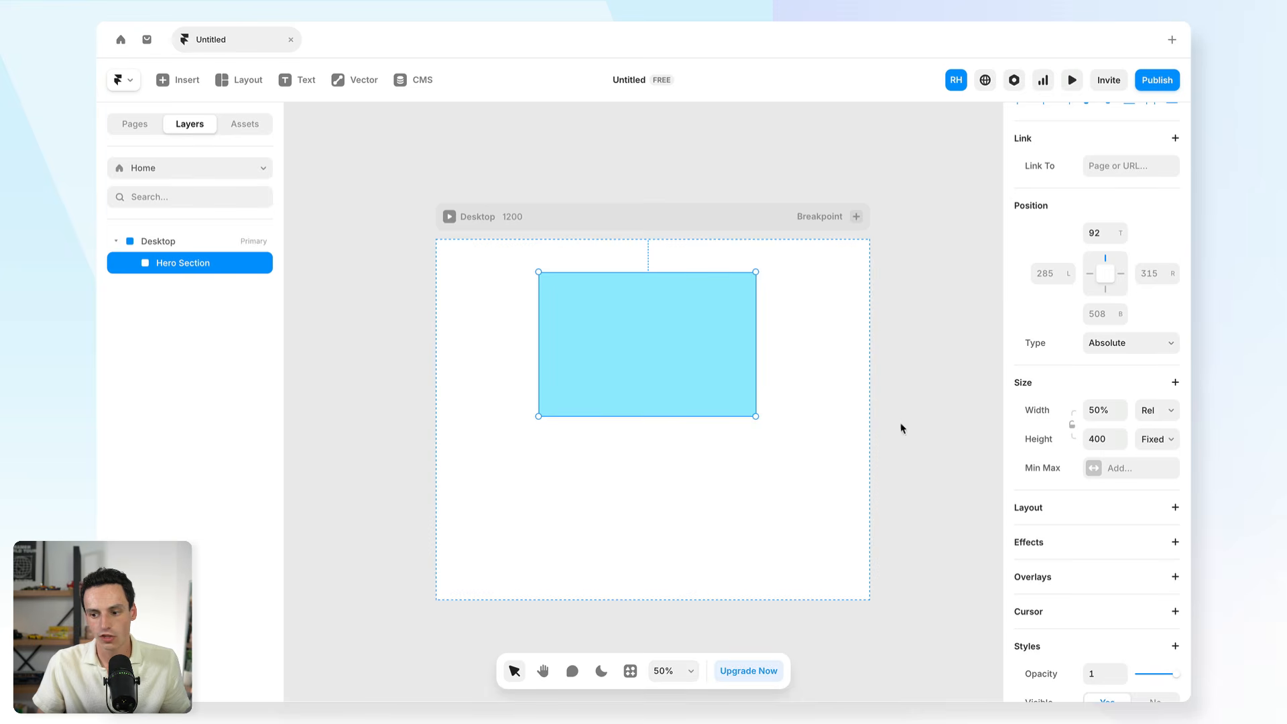
Set the Hero Section's relative width to 100% and select its parent Desktop layer
left_click(1112, 403)
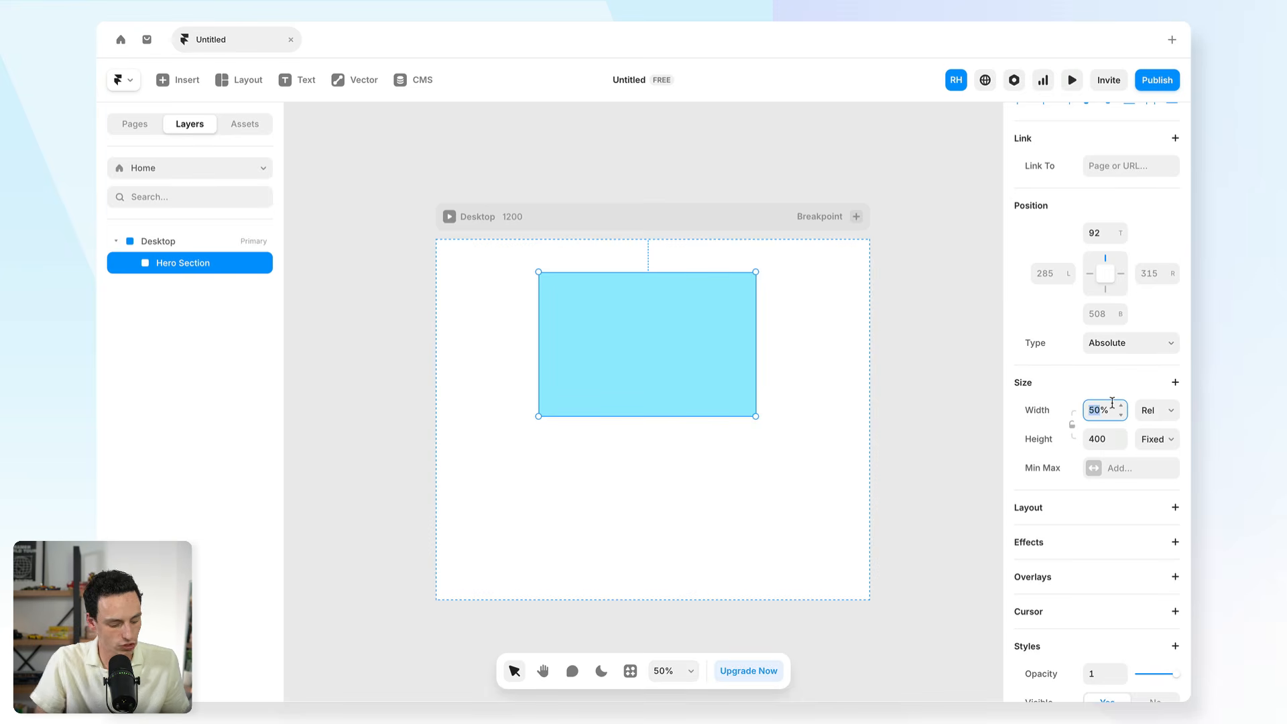
type("100")
key("Return")
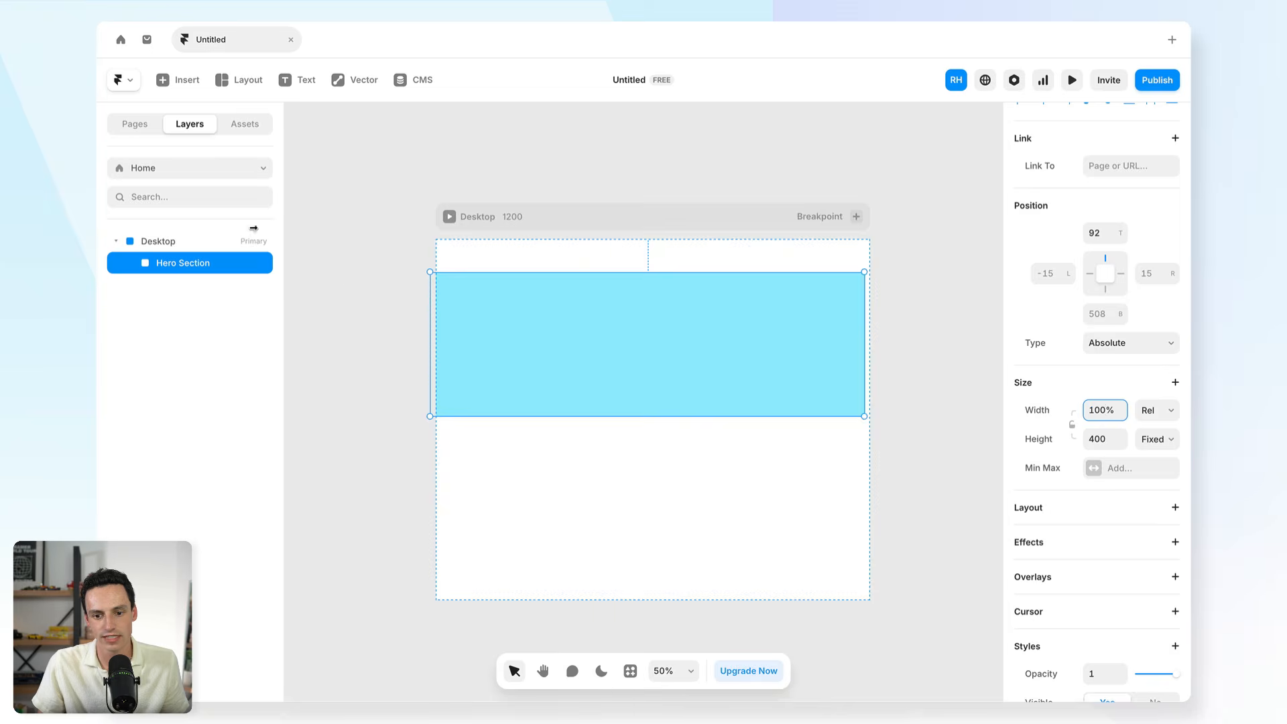
left_click(172, 242)
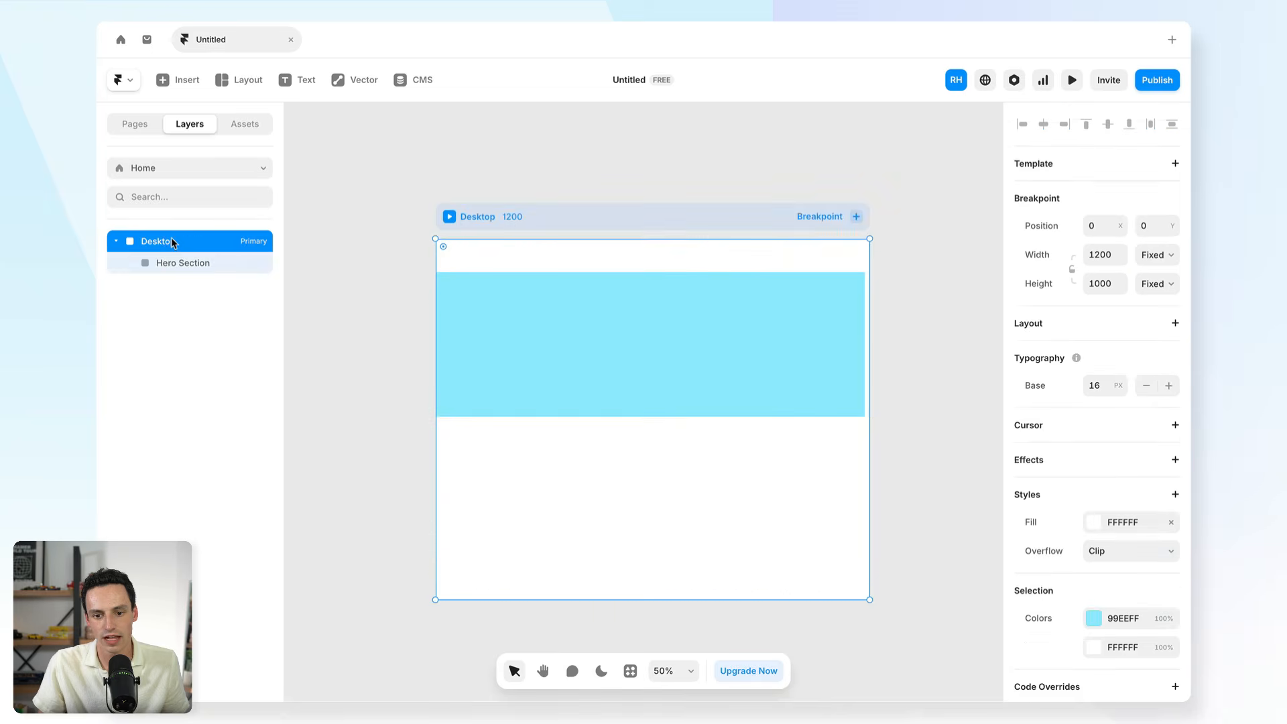
Change the Hero Section's height sizing to Viewport at 100vh
left_click(586, 318)
left_click(1157, 439)
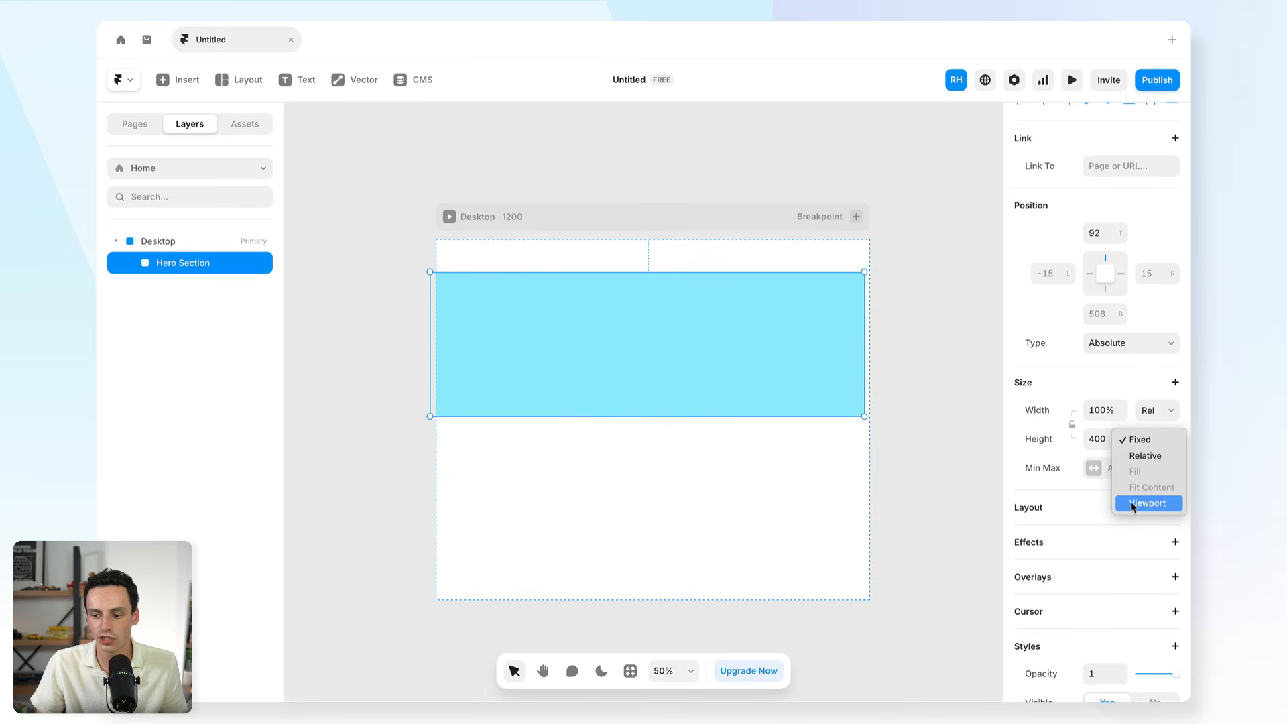
left_click(1148, 504)
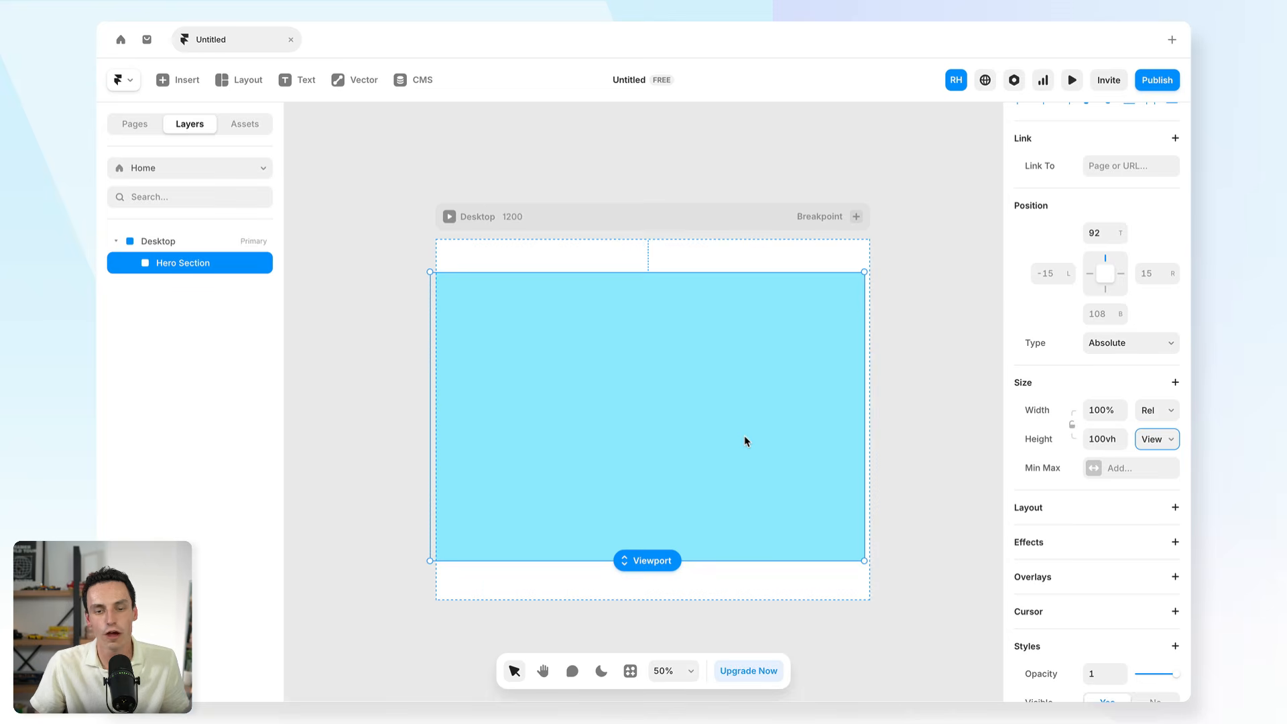
Give the Desktop breakpoint a vertical stack layout and set its height to Fit Content
left_click(548, 233)
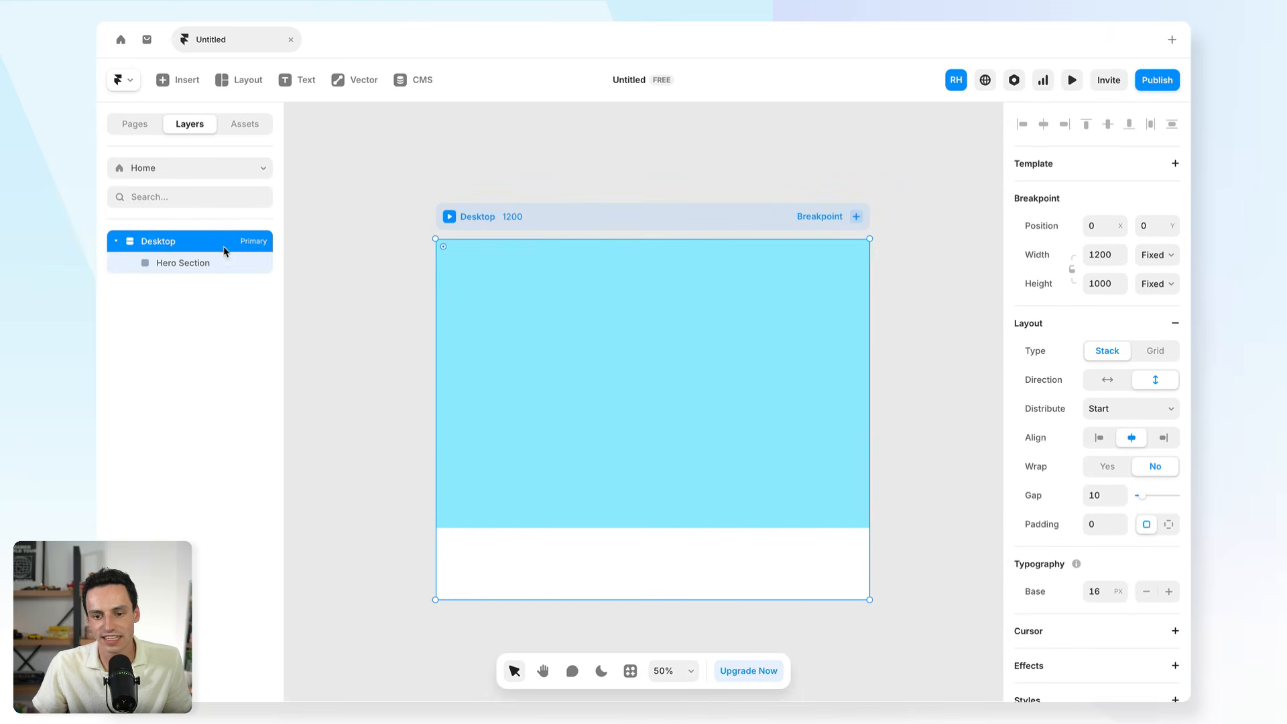
left_click(1109, 285)
type("au")
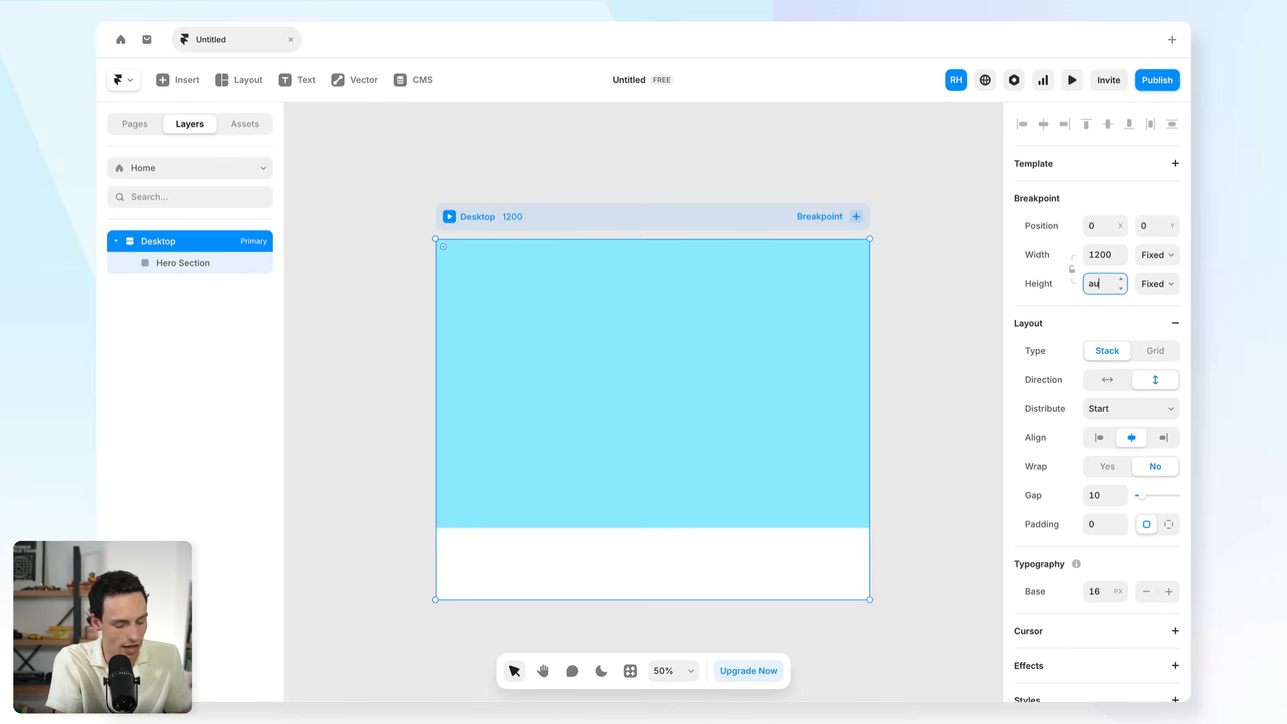
type("to")
key("Return")
left_click(1166, 293)
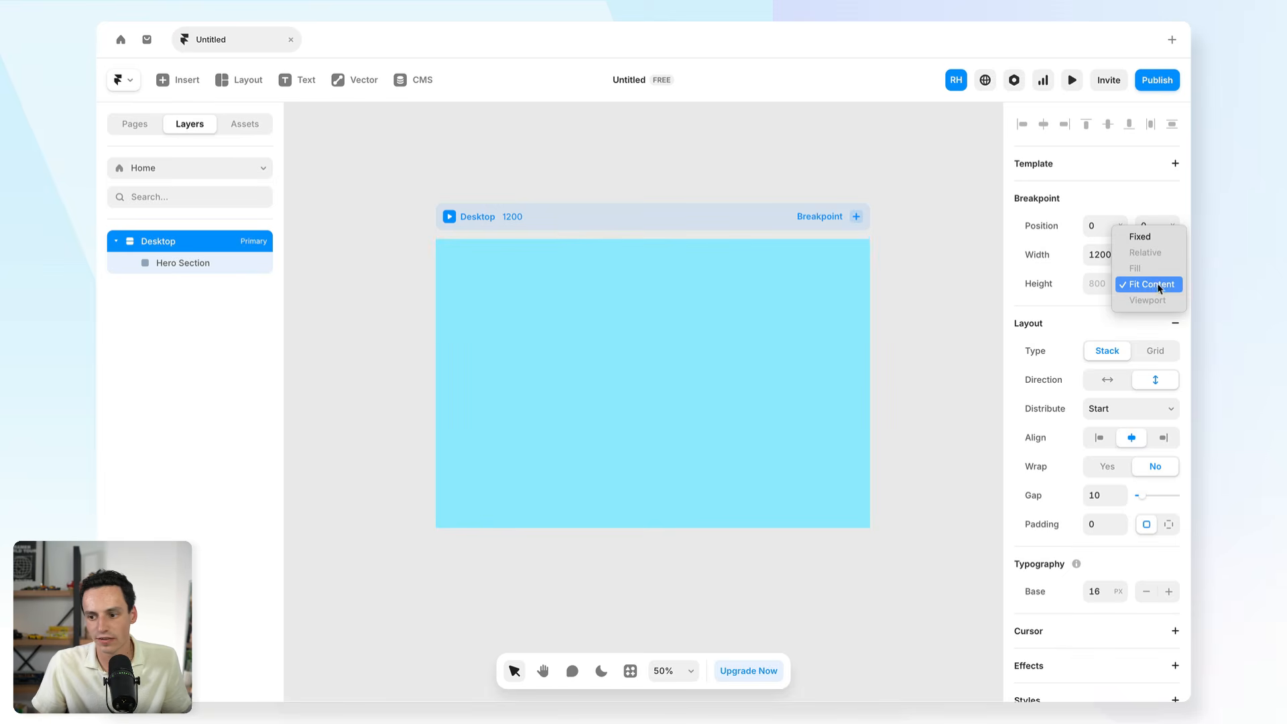
left_click(1154, 286)
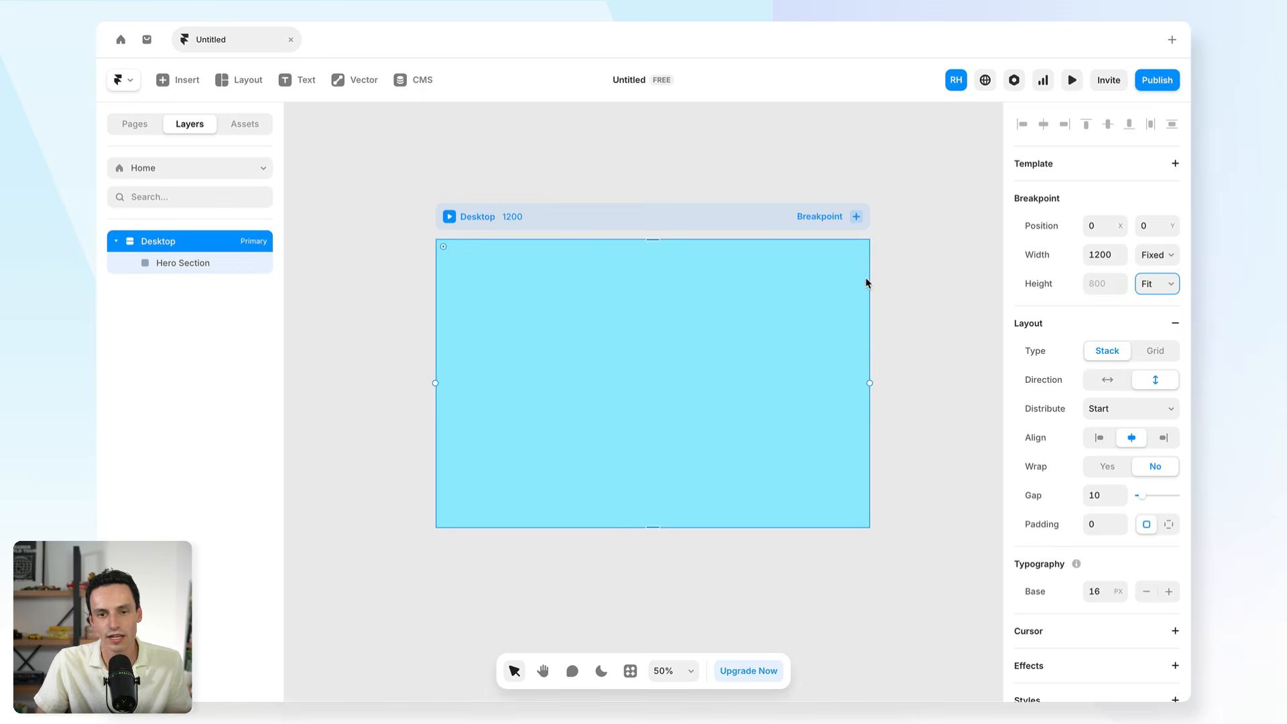
Change the Hero Section's fill color to FCD900
left_click(581, 306)
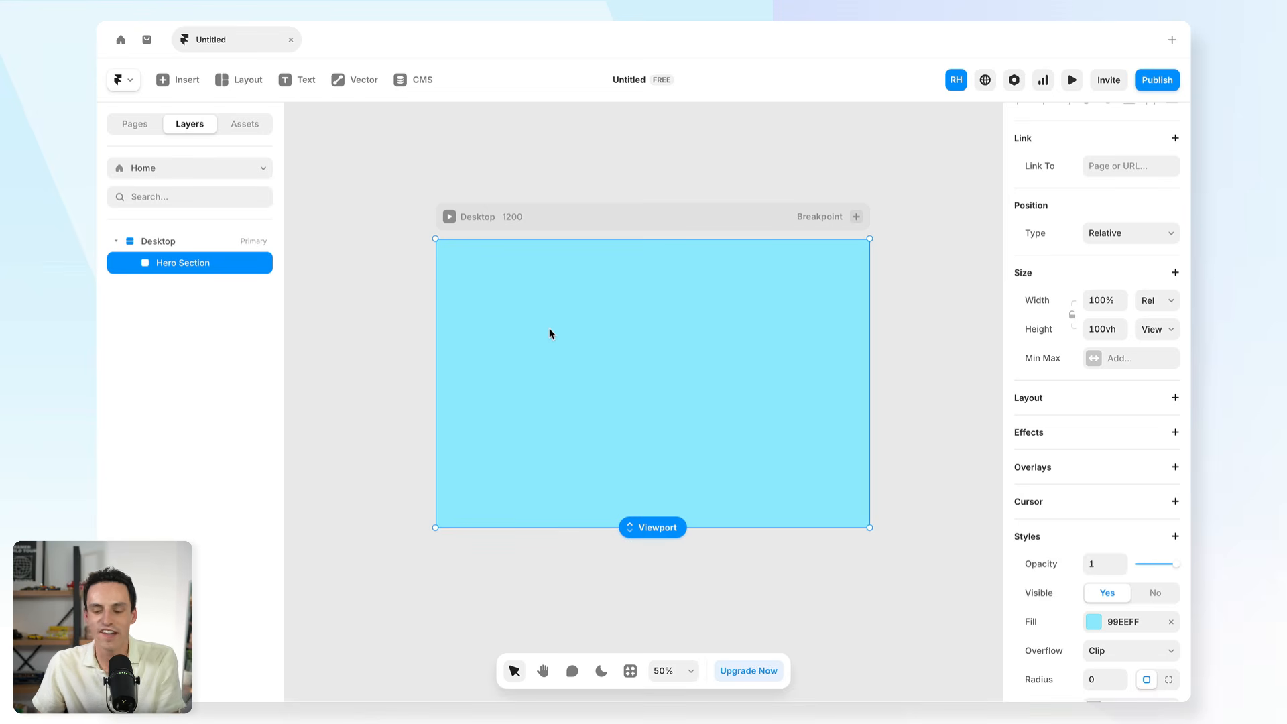
scroll(1074, 519, "down", 1)
scroll(1074, 520, "down", 2)
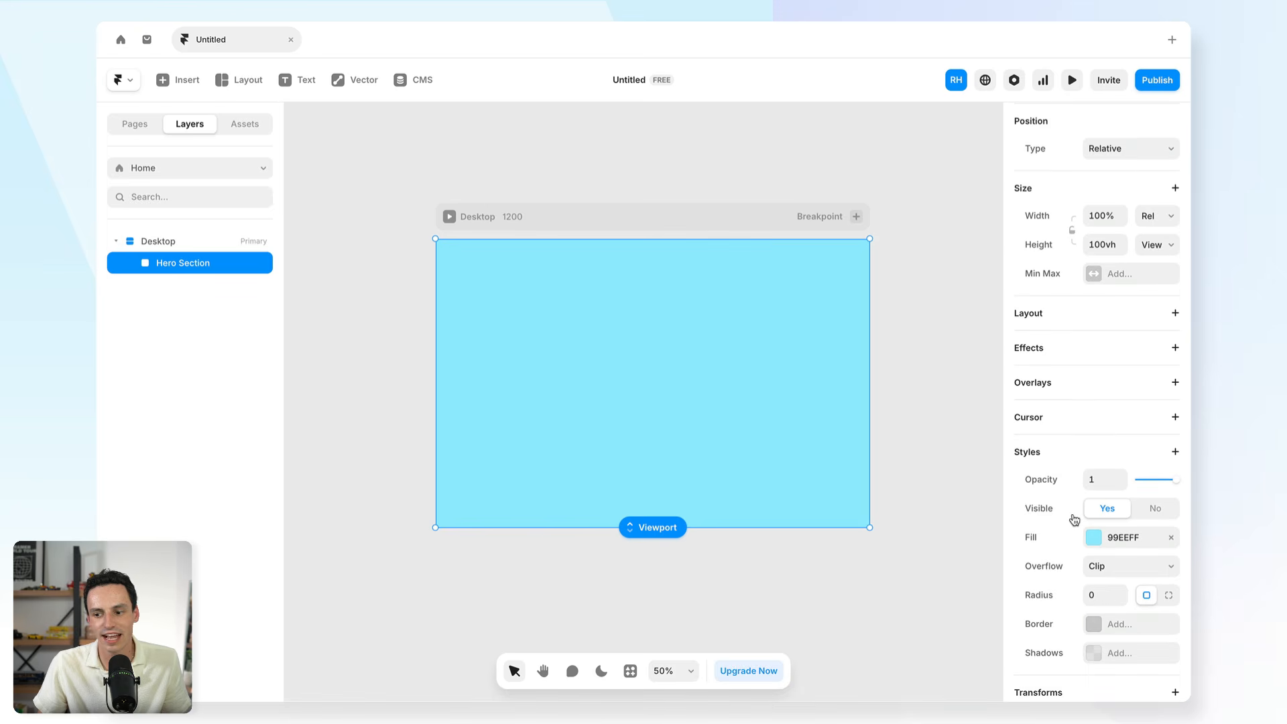
scroll(1074, 520, "down", 1)
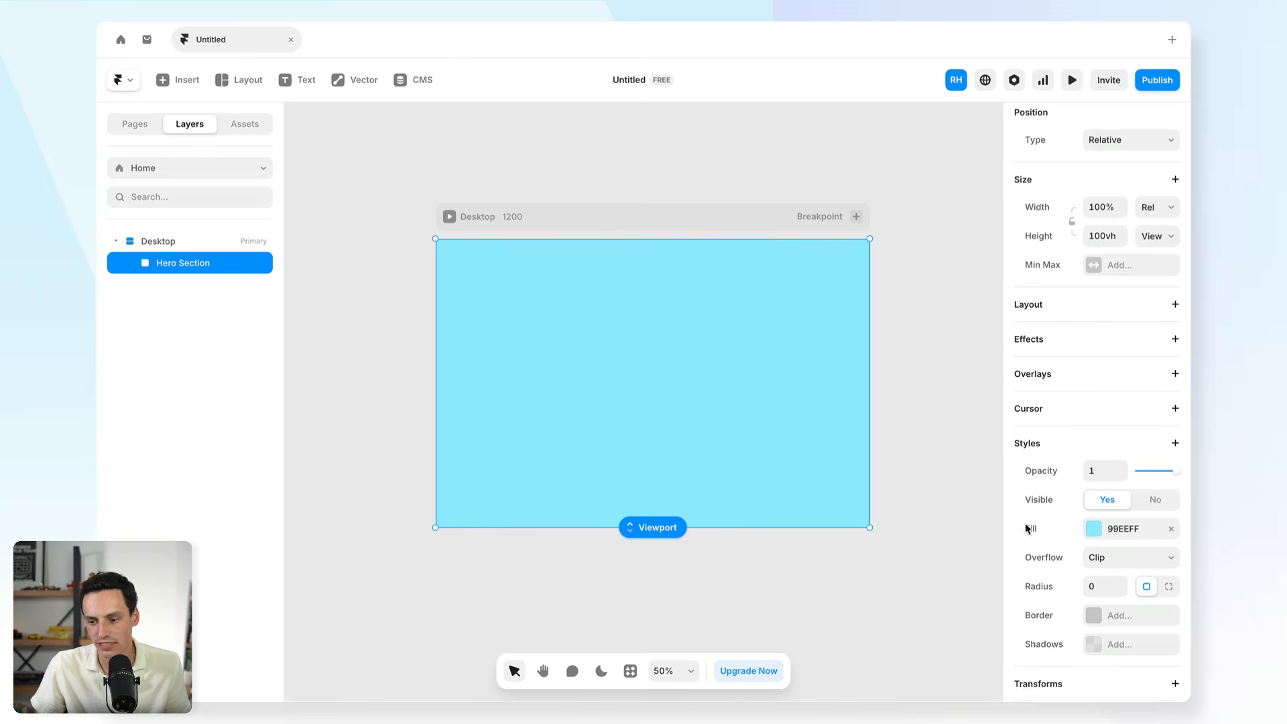
left_click(1094, 529)
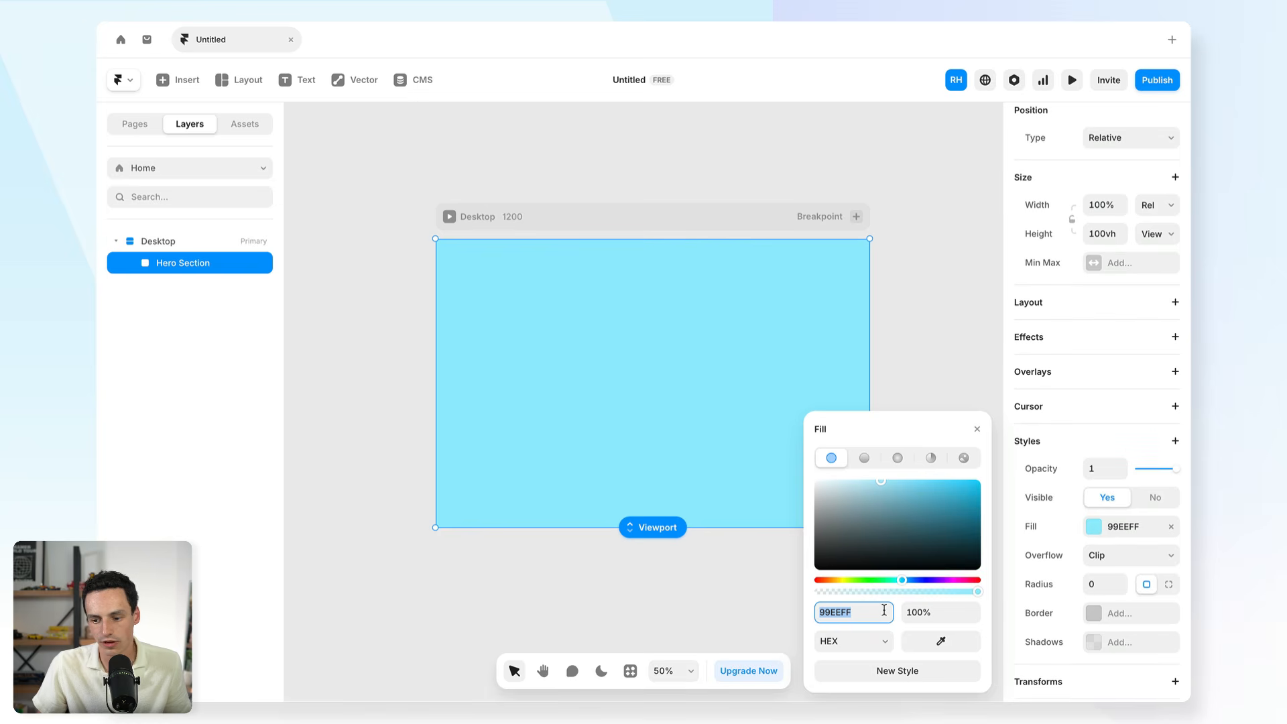
type("FCD900")
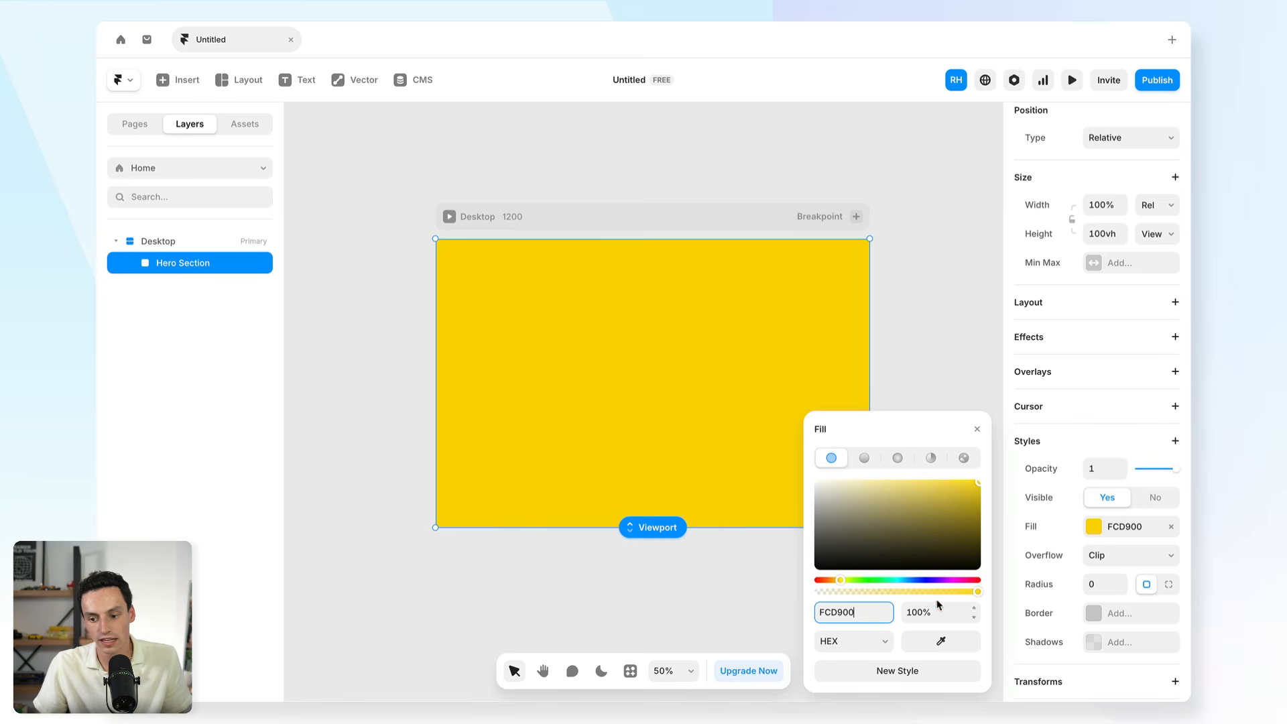
Save the Hero Section's fill as a new color style named Yellow
left_click(908, 671)
type("Yellow")
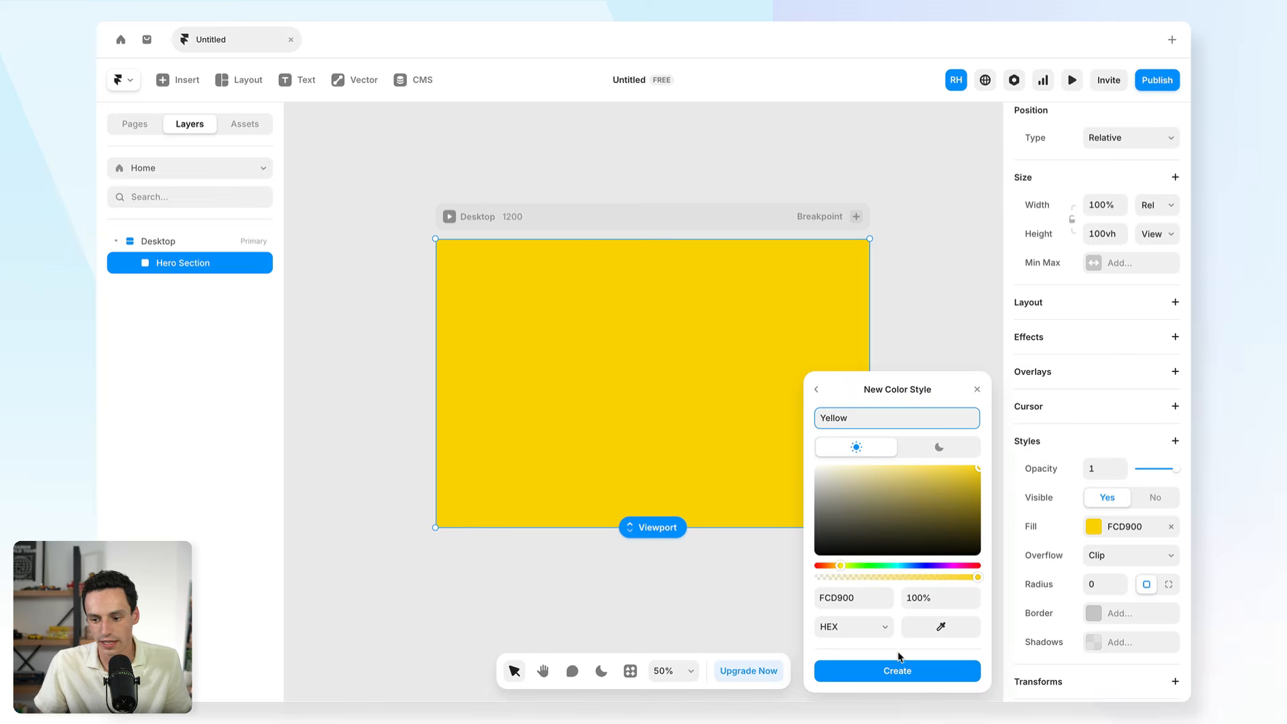
left_click(898, 664)
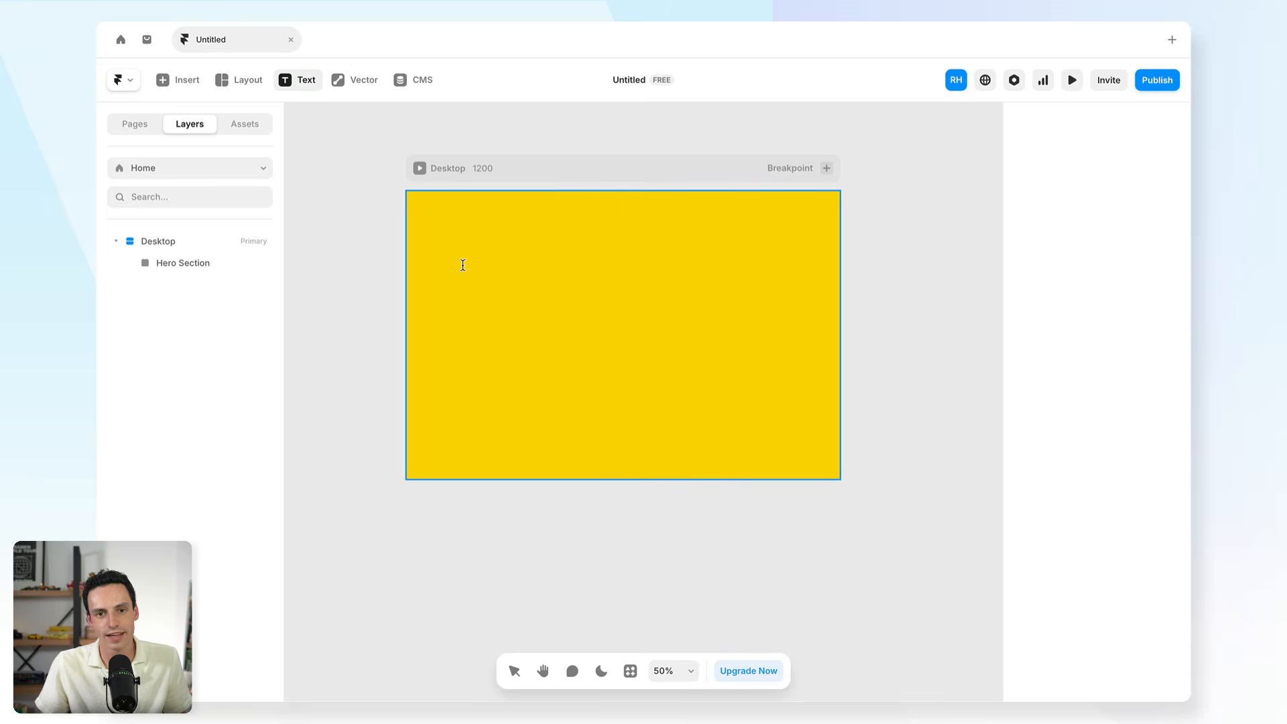
Add the headline text "CREATE BUSINESS THAT CREATES MORE IMPACT" inside the Hero Section
left_click(463, 265)
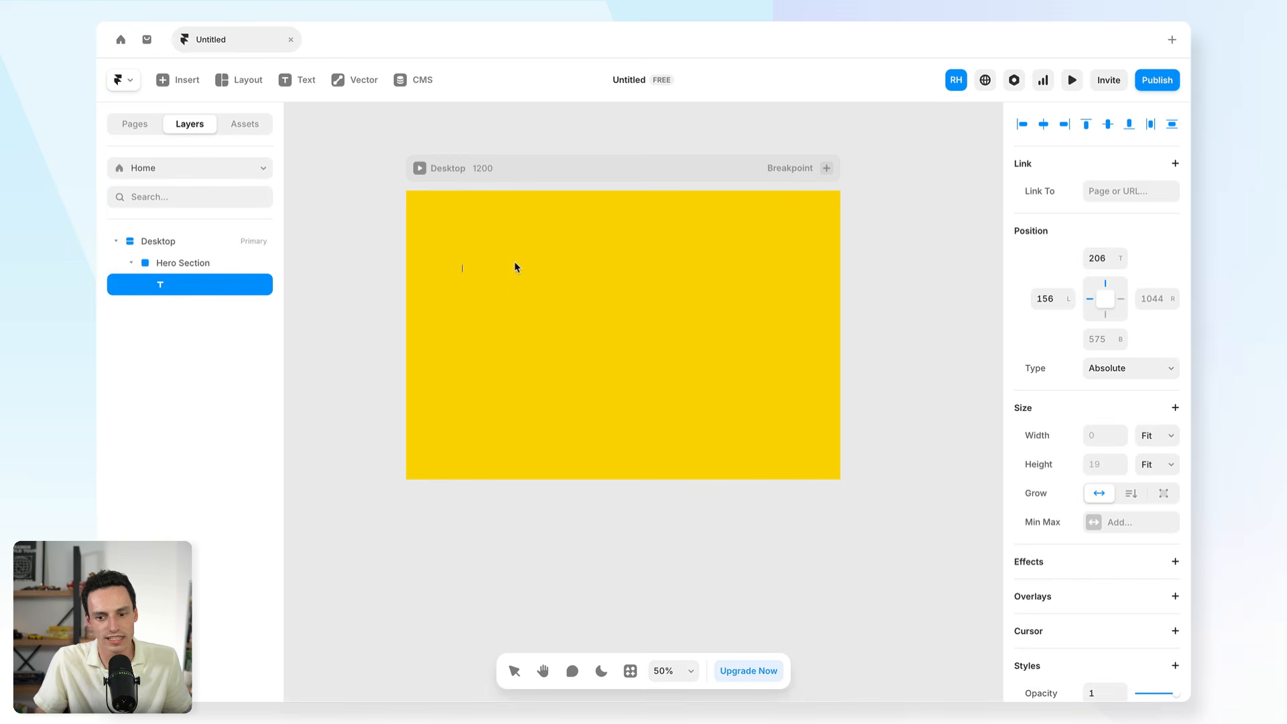
type("CREAT")
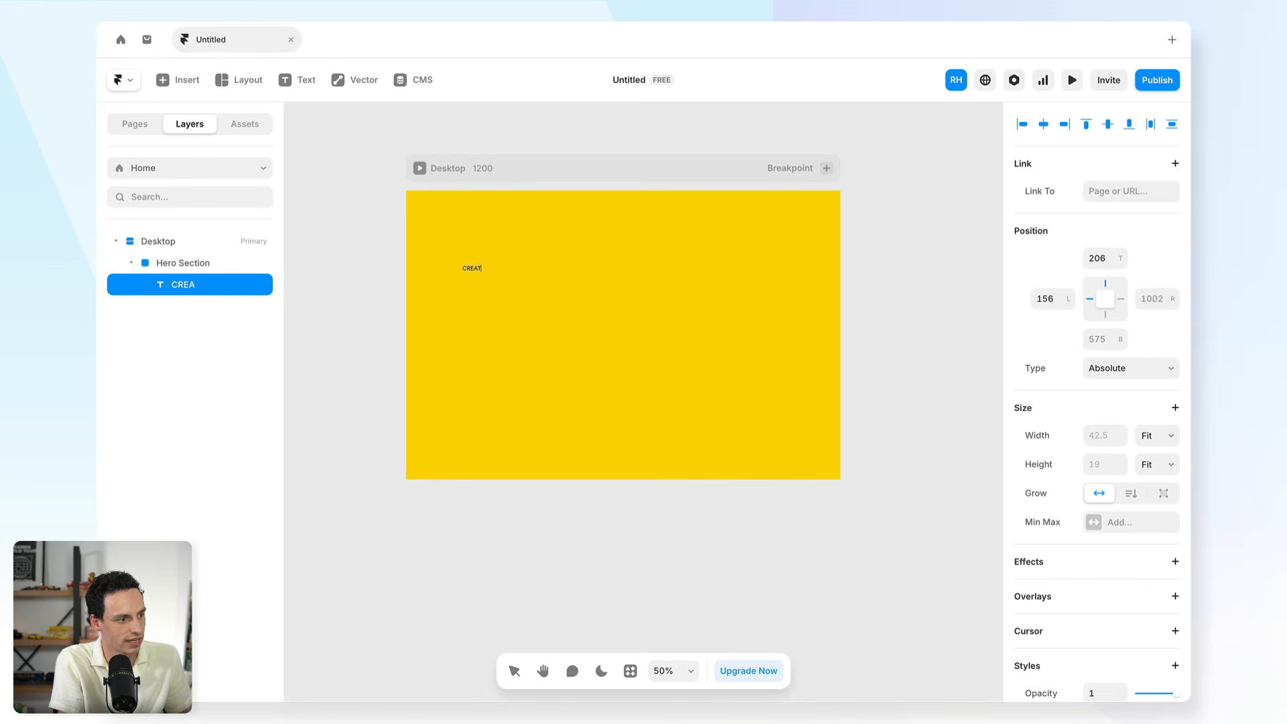
type("E BUSINESS THAT CREA")
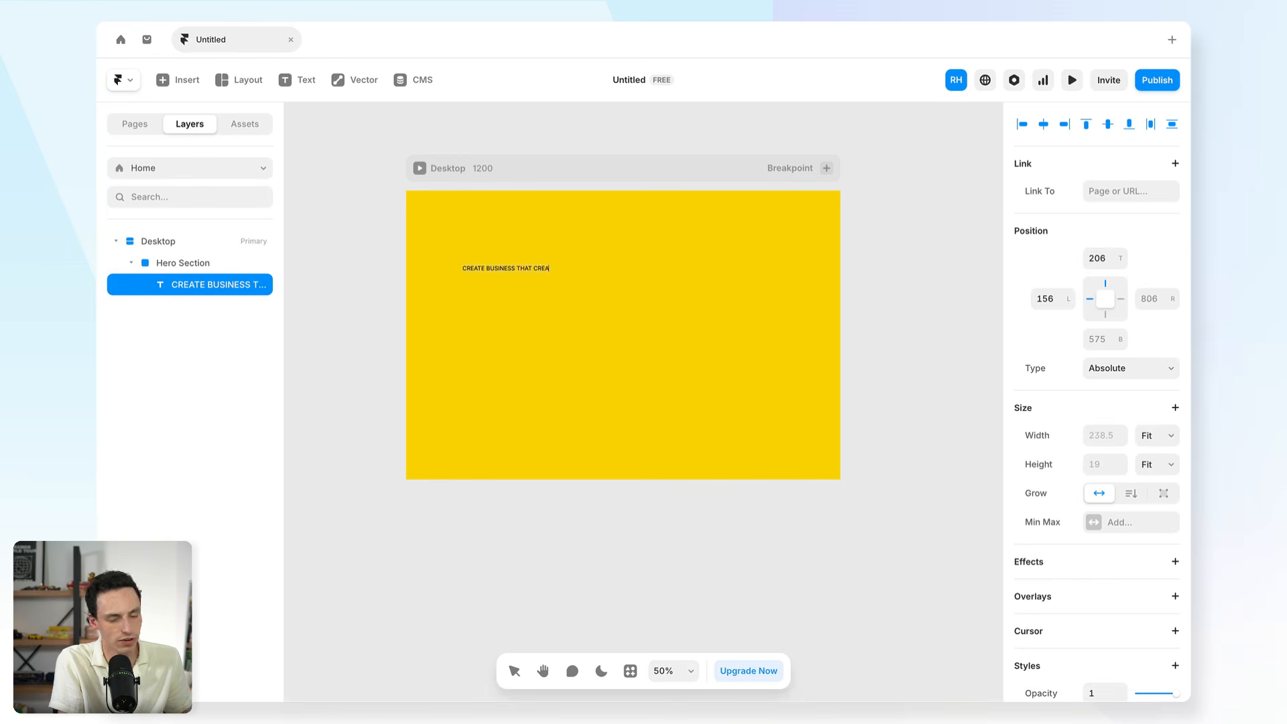
type("TES MORE ")
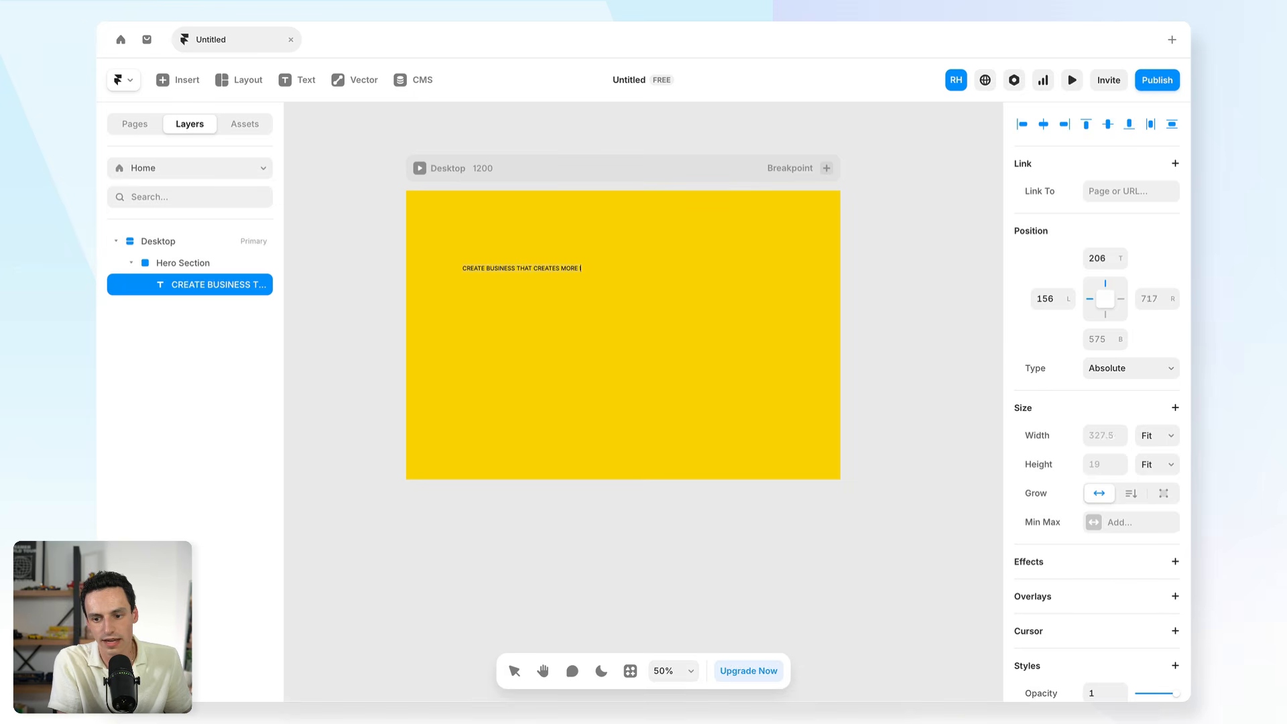
type("IMPACT")
key("Escape")
Style the headline in Aspekta Variable with weight 1000 and a size of 82 px
scroll(529, 262, "up", 1)
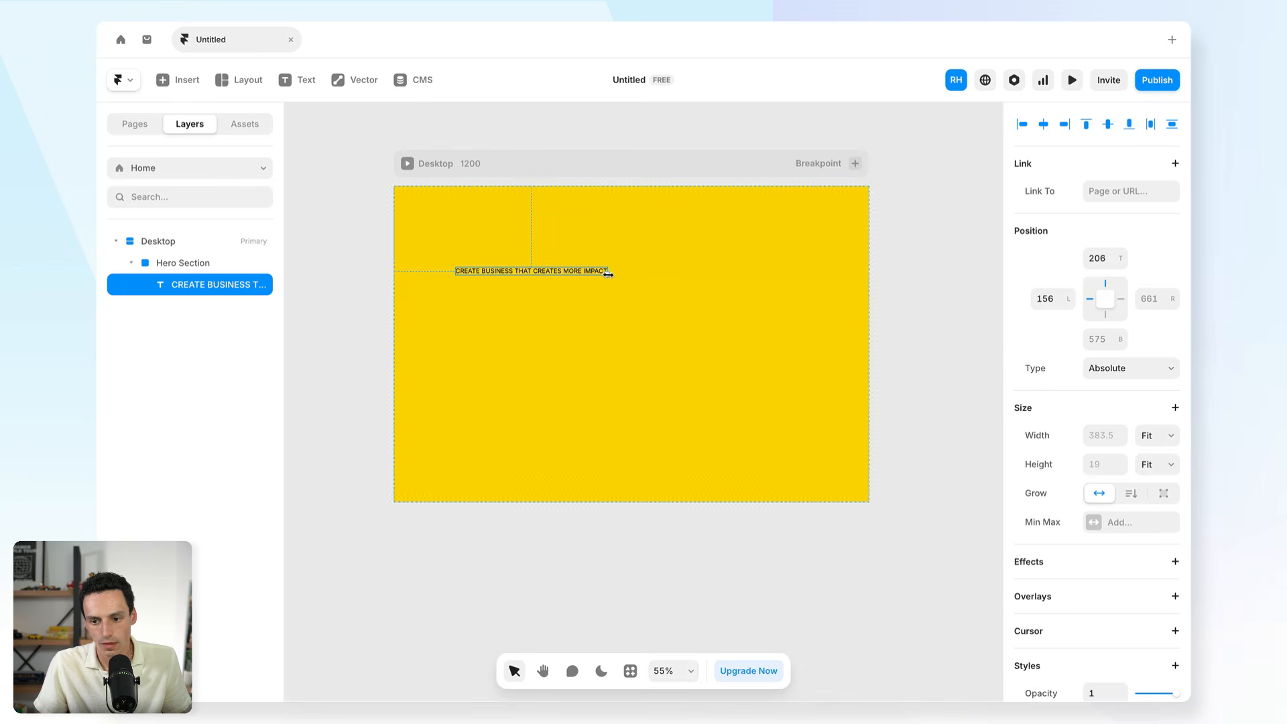
left_click_drag(608, 273, 740, 283)
scroll(1084, 433, "down", 5)
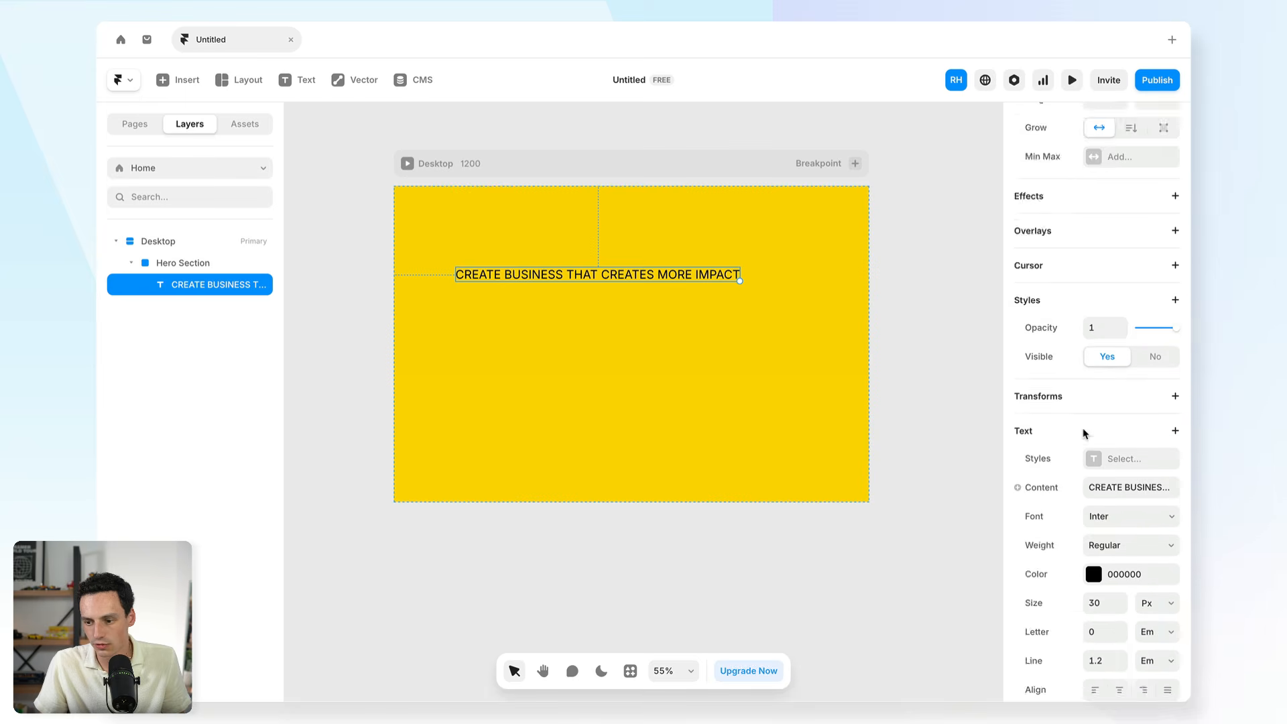
scroll(1084, 433, "down", 3)
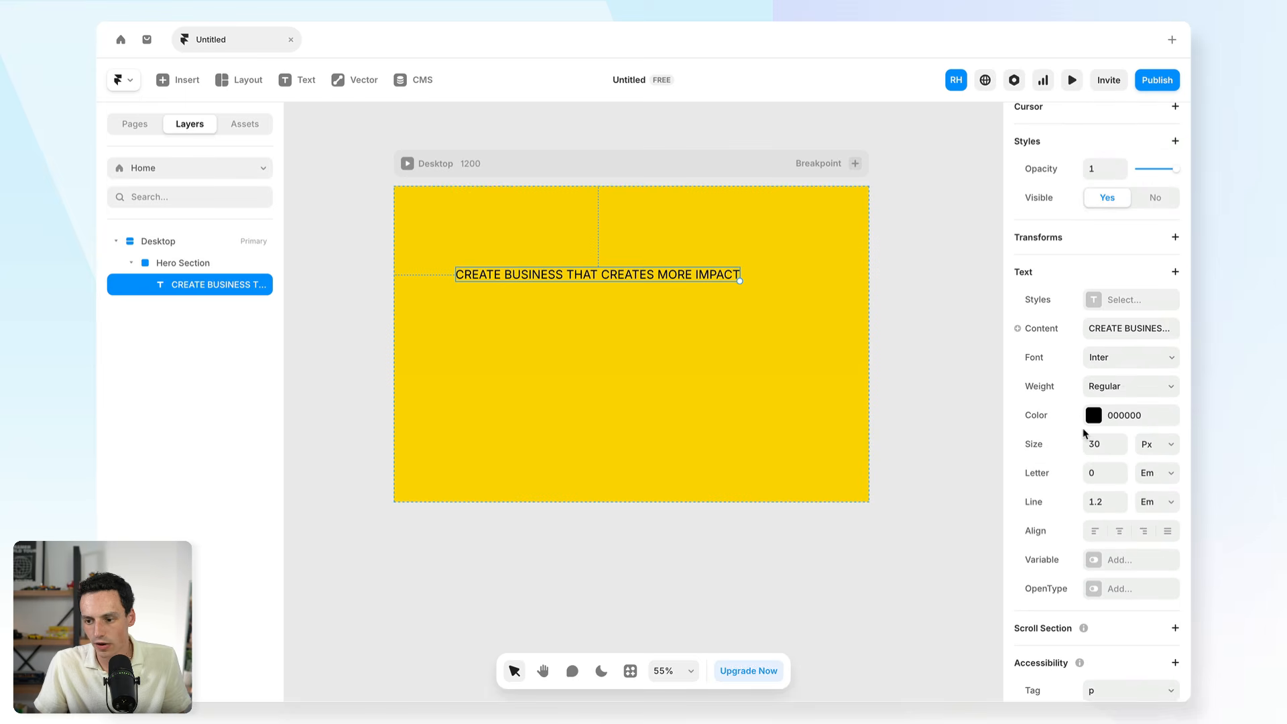
left_click(1114, 363)
type("ask")
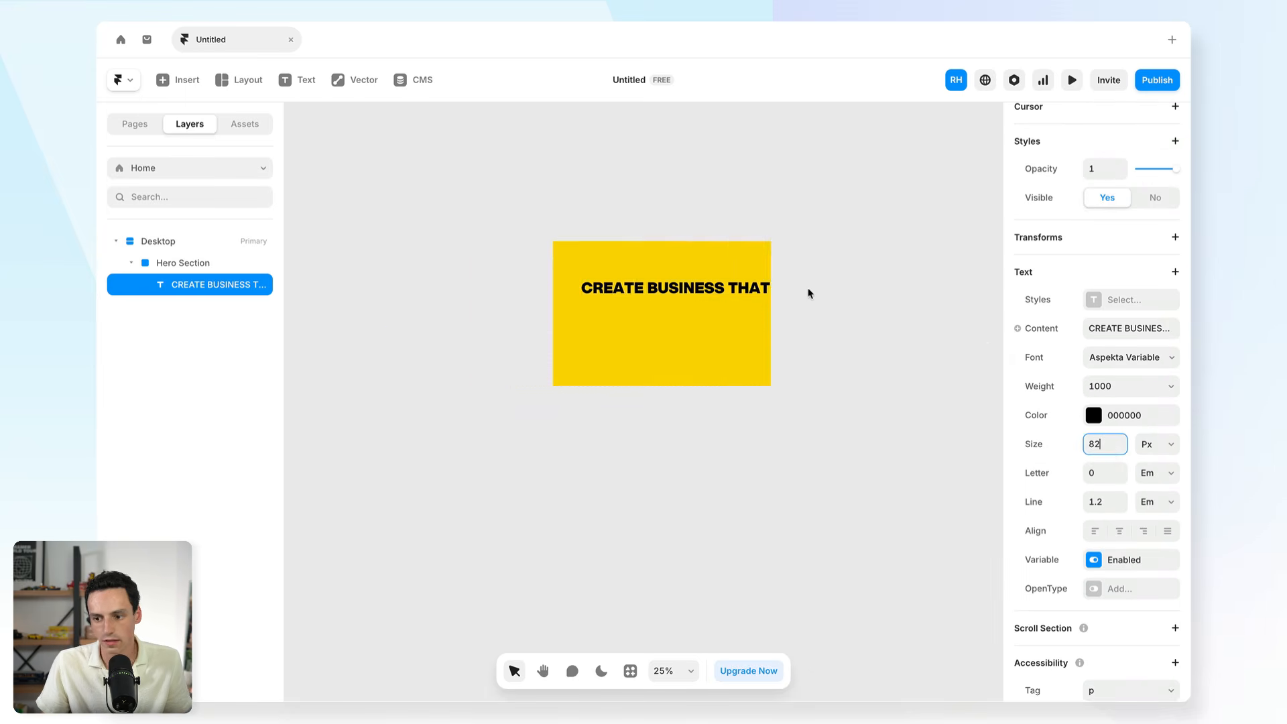
scroll(808, 293, "right", 2)
left_click_drag(884, 297, 701, 305)
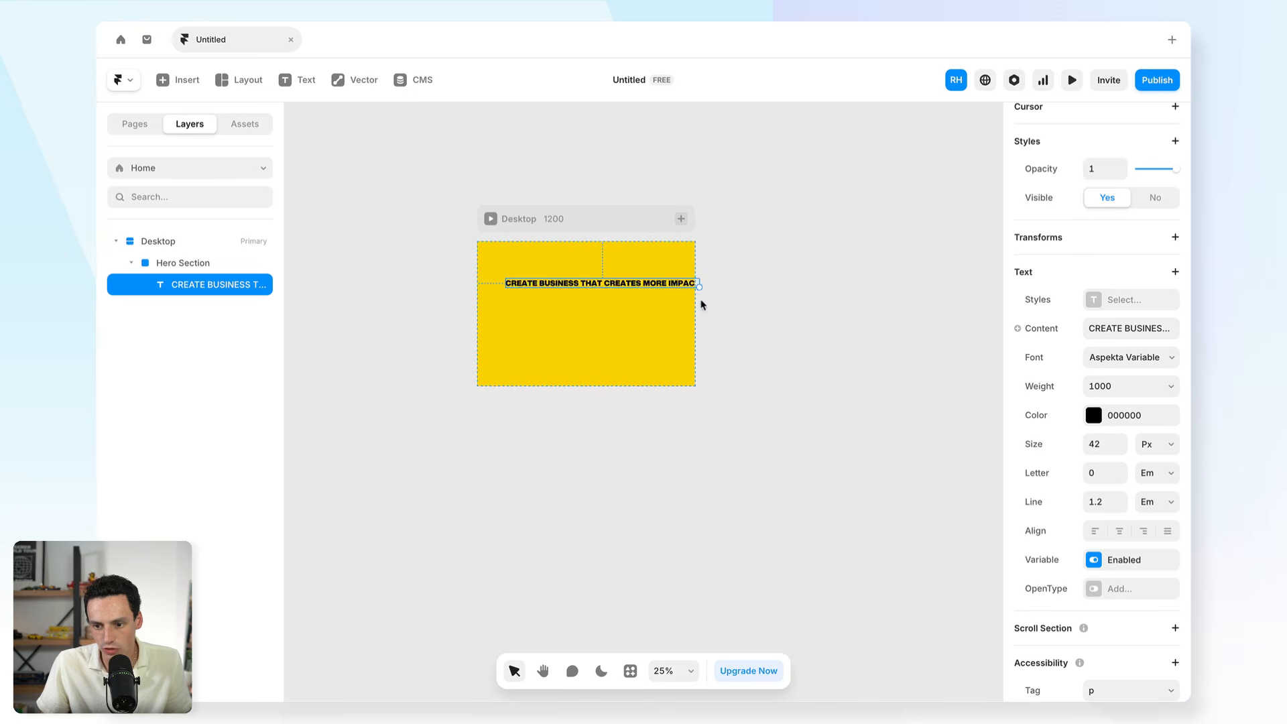
key("ctrl+z")
Set the headline's width to a fixed 400 px and stretch it wider until the text wraps onto four lines
scroll(1058, 275, "up", 5)
left_click(1110, 231)
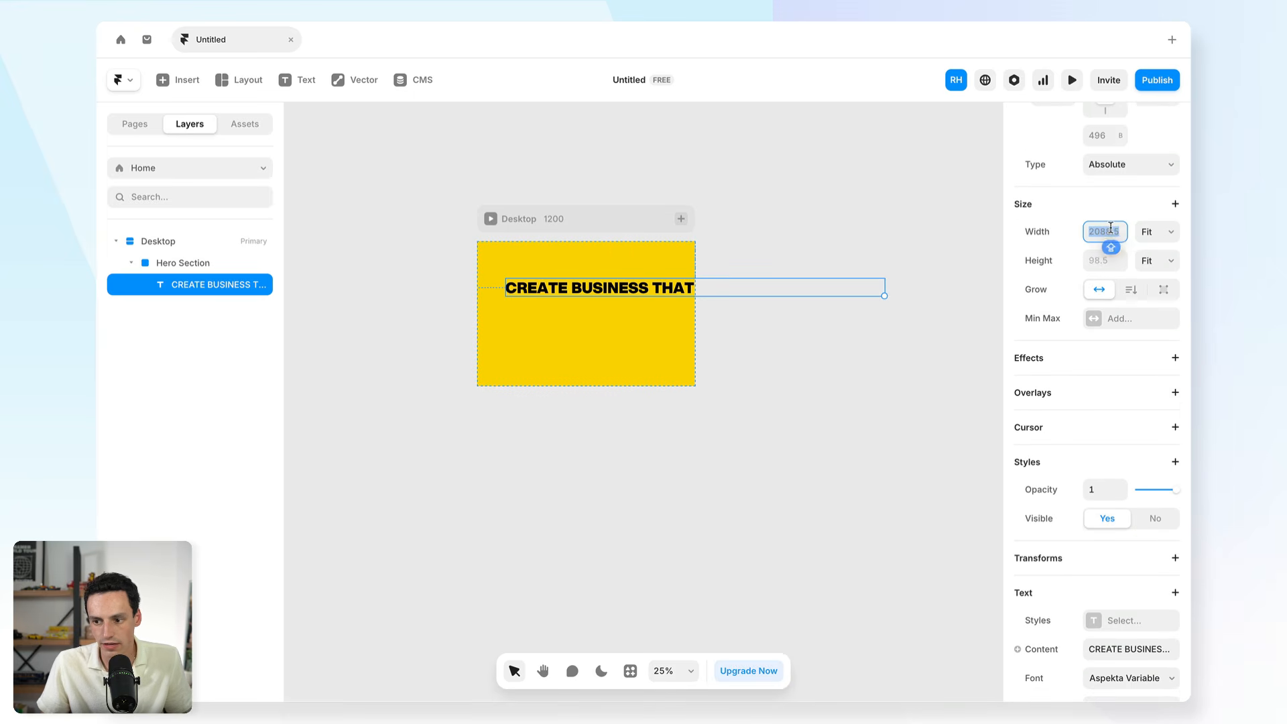
type("400px")
key("Return")
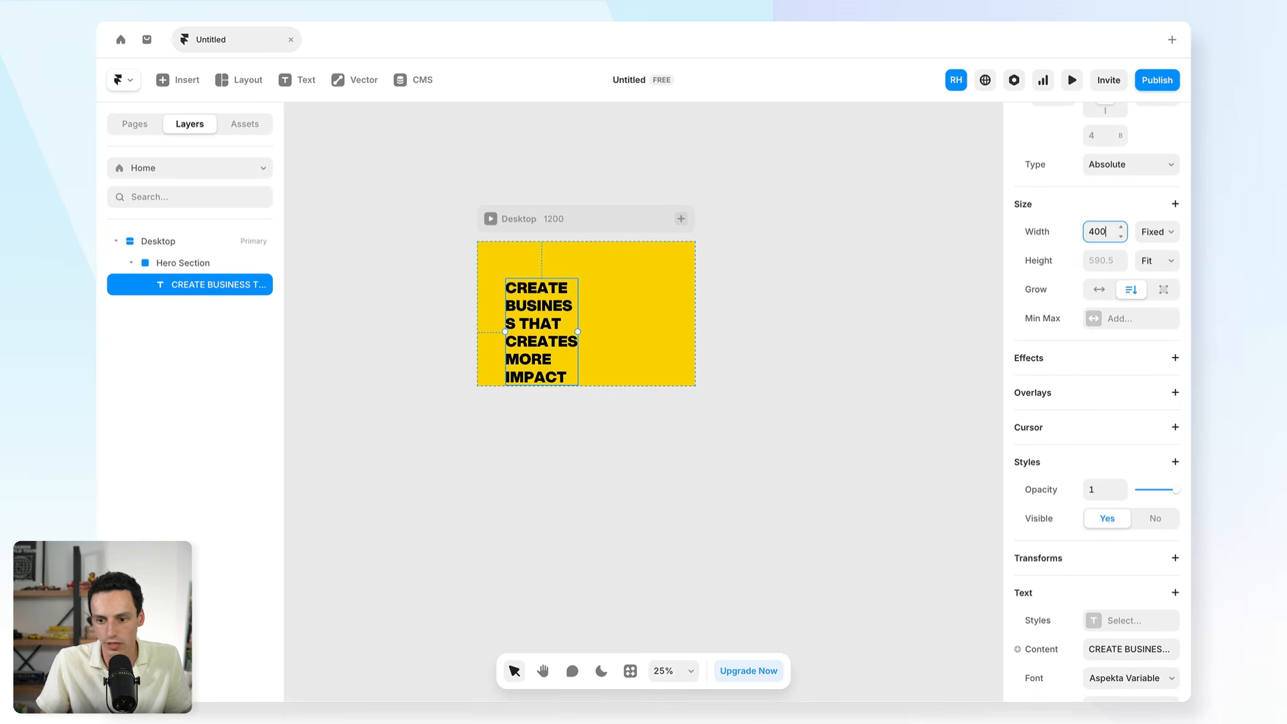
scroll(447, 362, "up", 5)
scroll(798, 350, "down", 3)
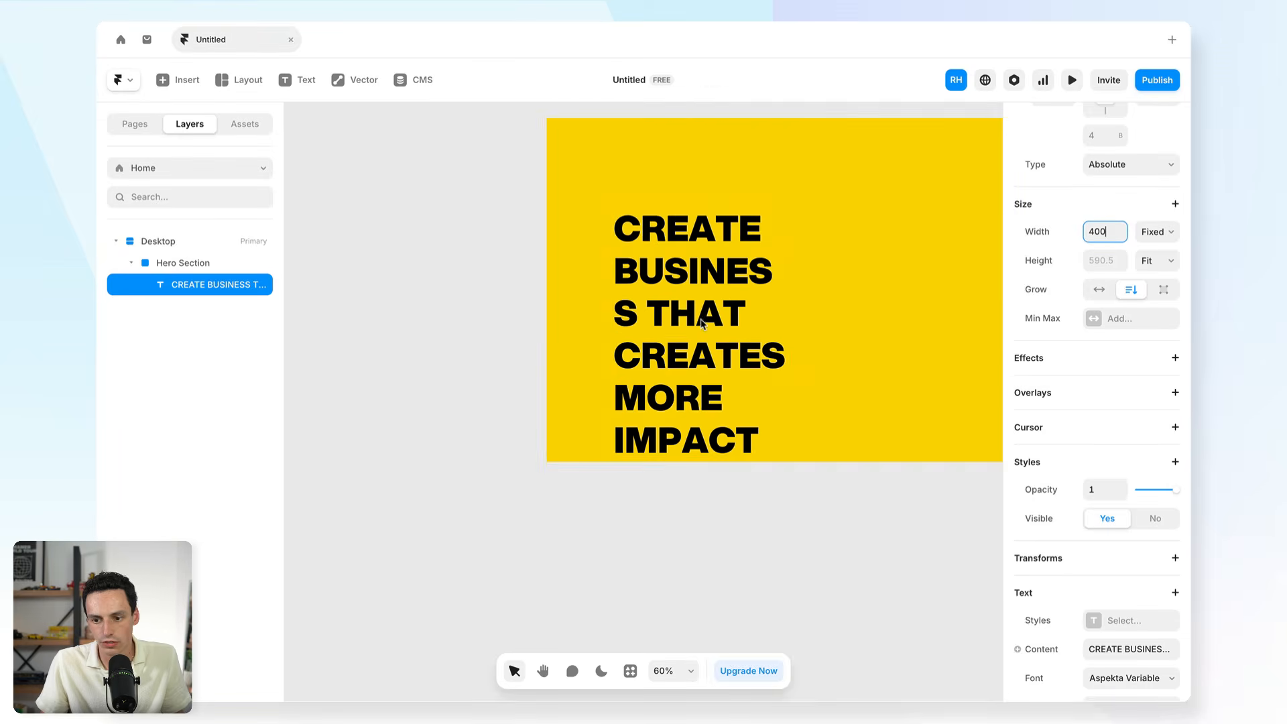
left_click(798, 350)
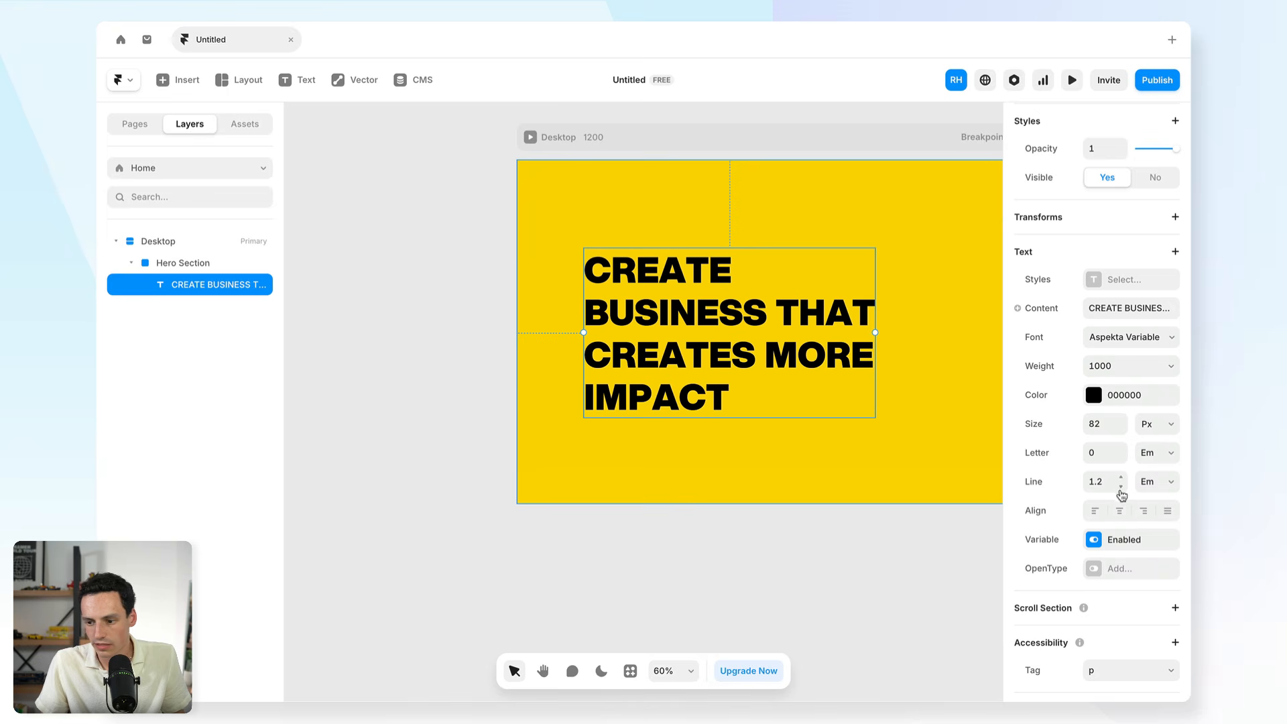
Set the headline's line height to 1 em and move the text to the Hero Section's upper-left corner
left_click(1120, 487)
left_click(1121, 488)
scroll(630, 301, "up", 3)
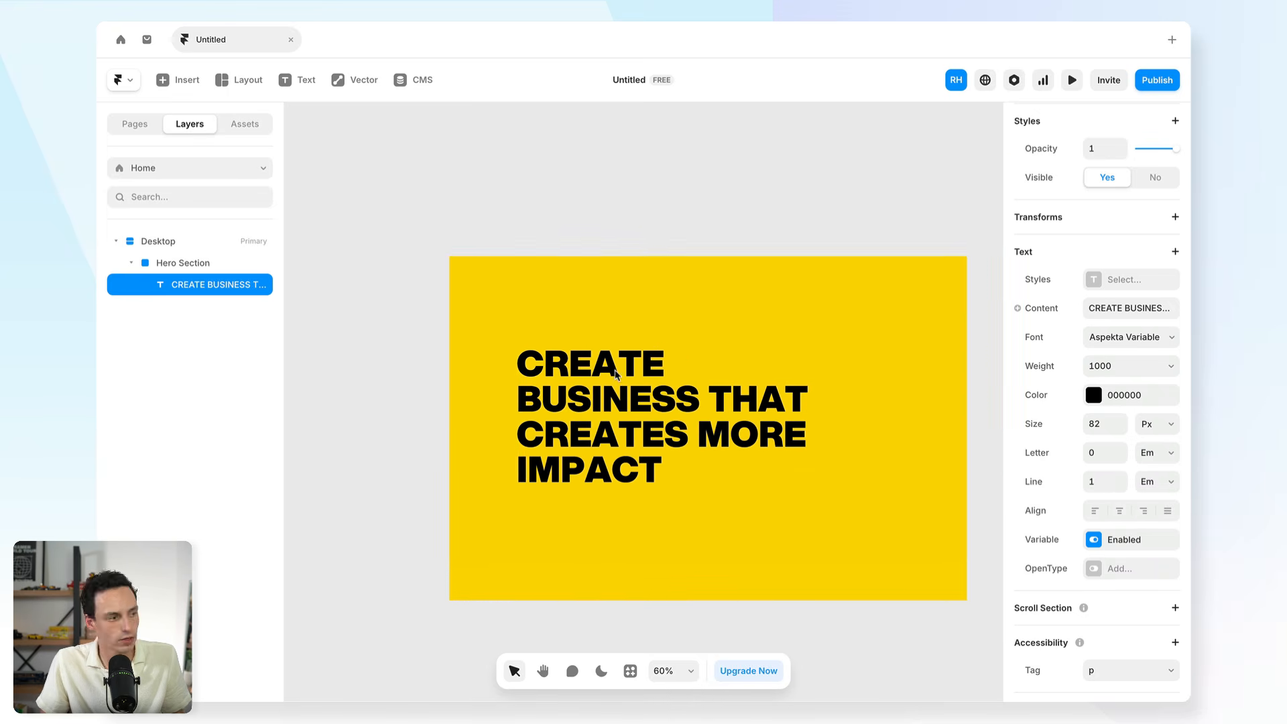
left_click_drag(563, 397, 534, 333)
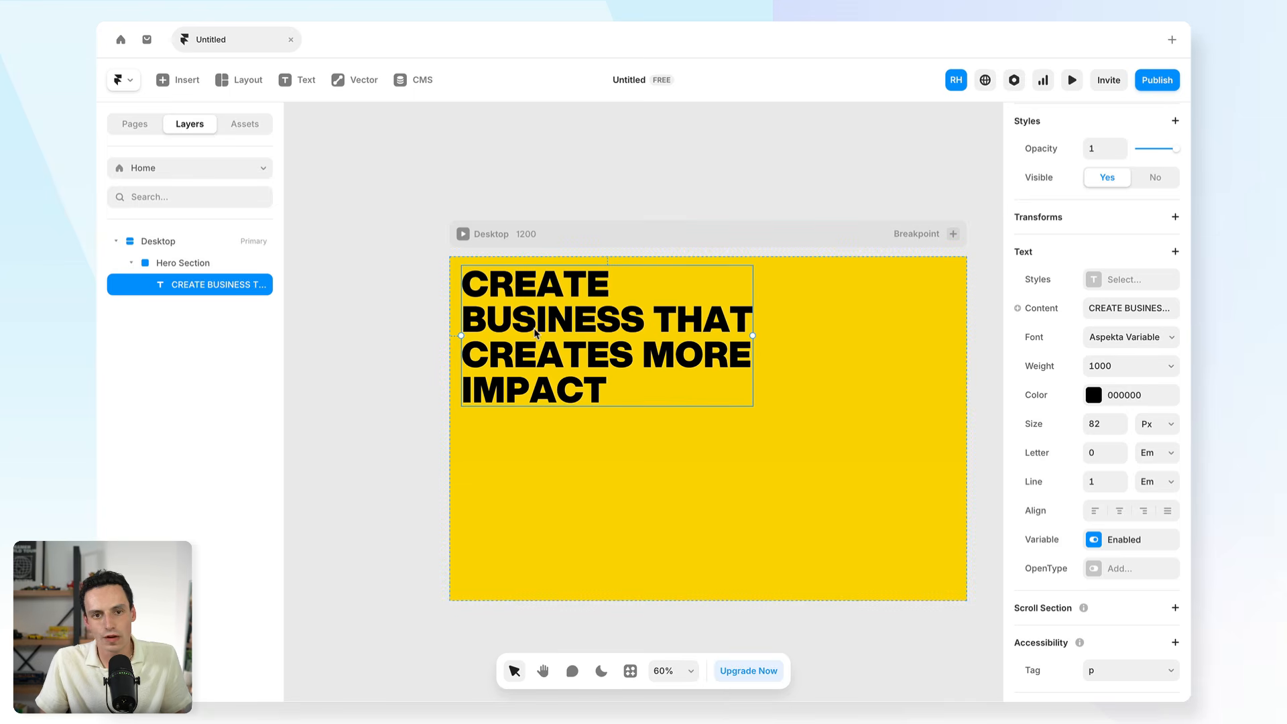
left_click(407, 327)
scroll(469, 327, "down", 1)
scroll(470, 327, "right", 1)
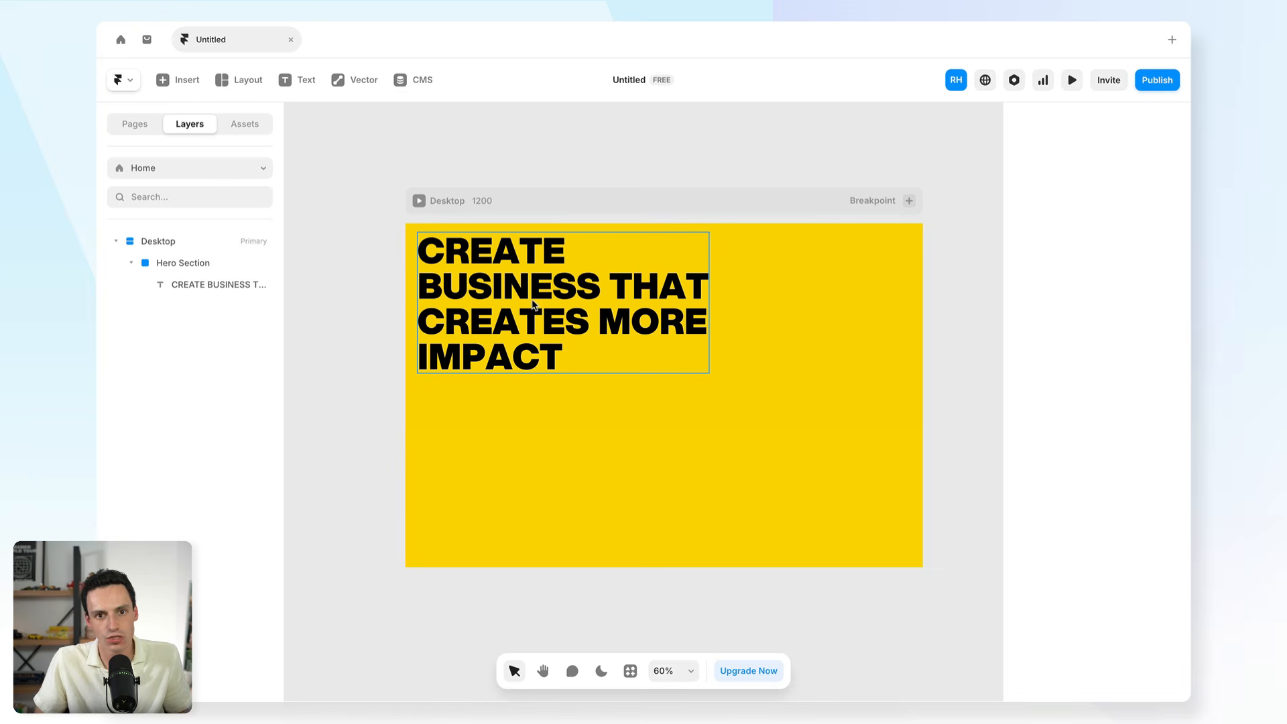
Paste the "Build, launch & shape a business" paragraph into the Hero Section, widen it to 413 and place it 28 from the left and 126 from the bottom
left_click(456, 460)
key("ctrl+v")
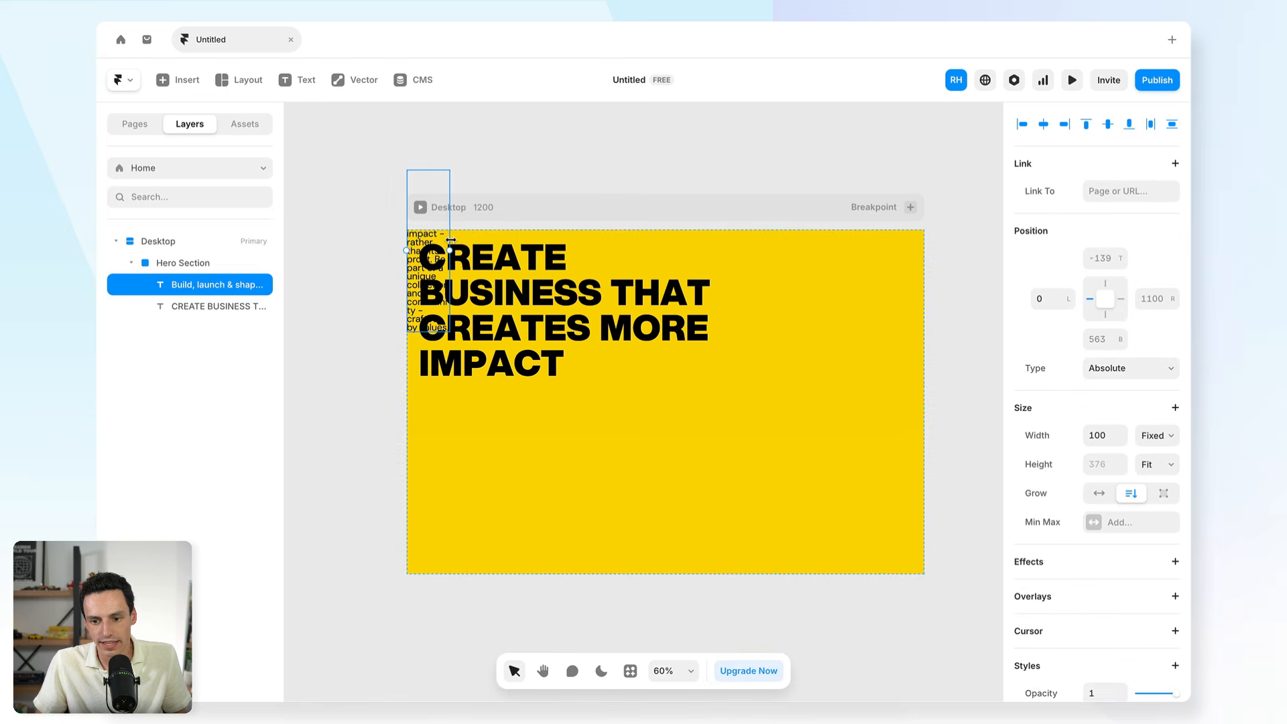
left_click_drag(451, 240, 531, 497)
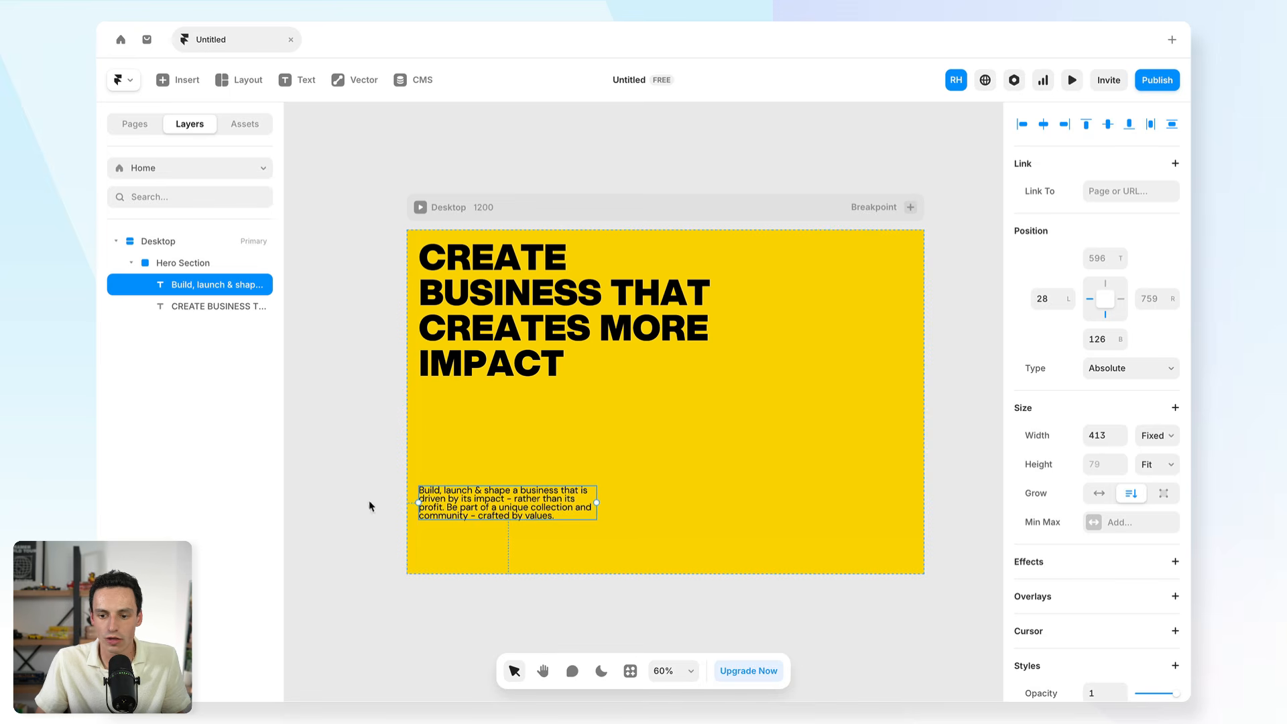
scroll(488, 469, "down", 2)
left_click(408, 501)
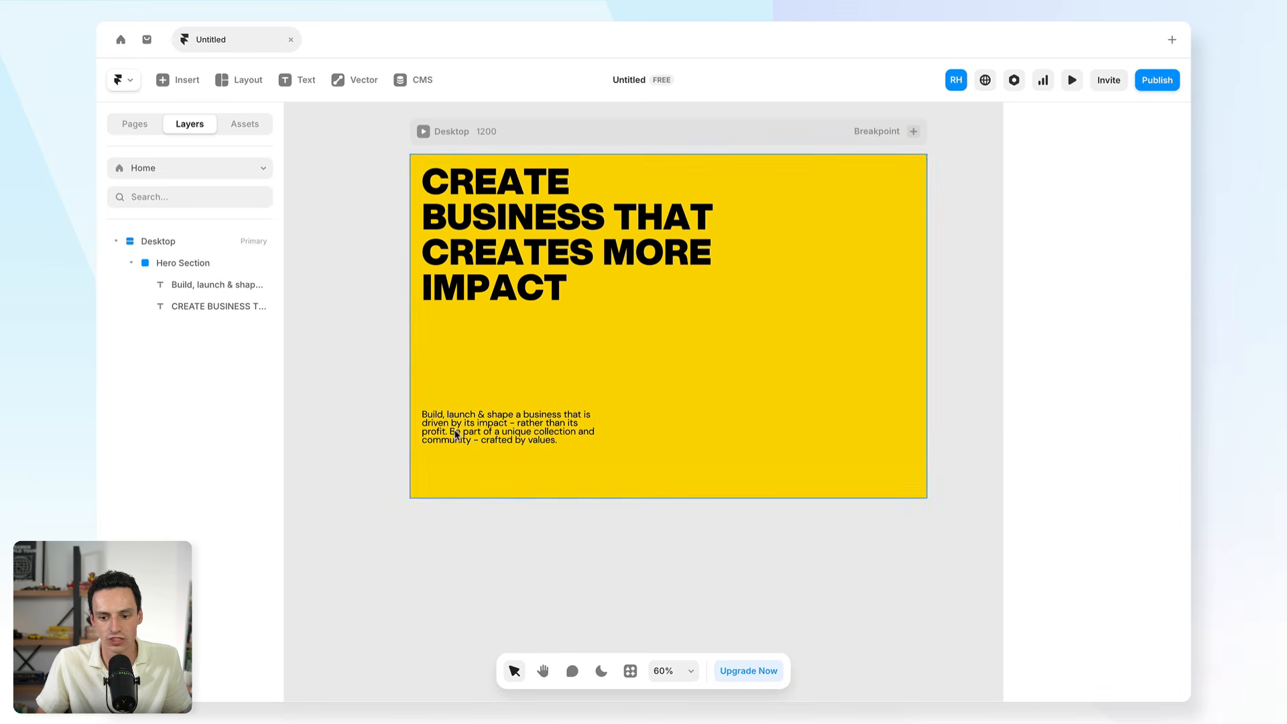
Draw a frame of about 255 by 90 directly below the paragraph and fill it with 000000
scroll(457, 429, "up", 5)
scroll(459, 430, "down", 1)
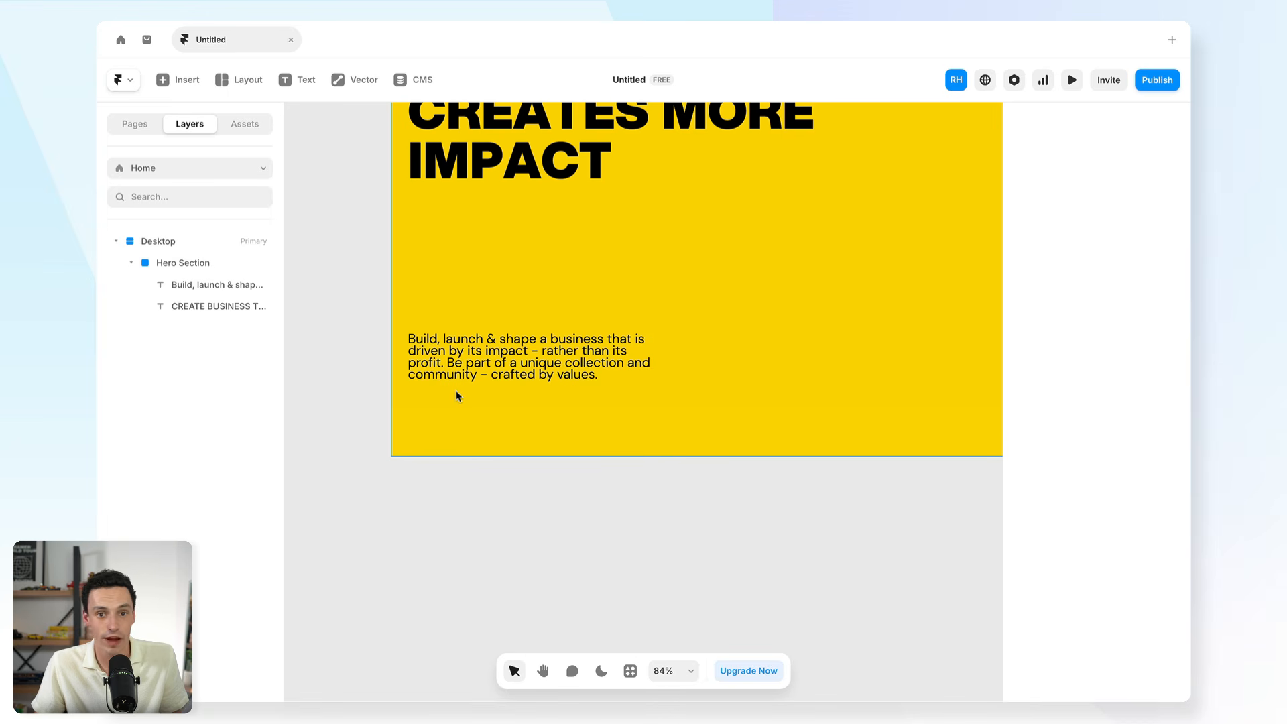
key("f")
left_click_drag(407, 391, 561, 445)
scroll(1040, 536, "down", 4)
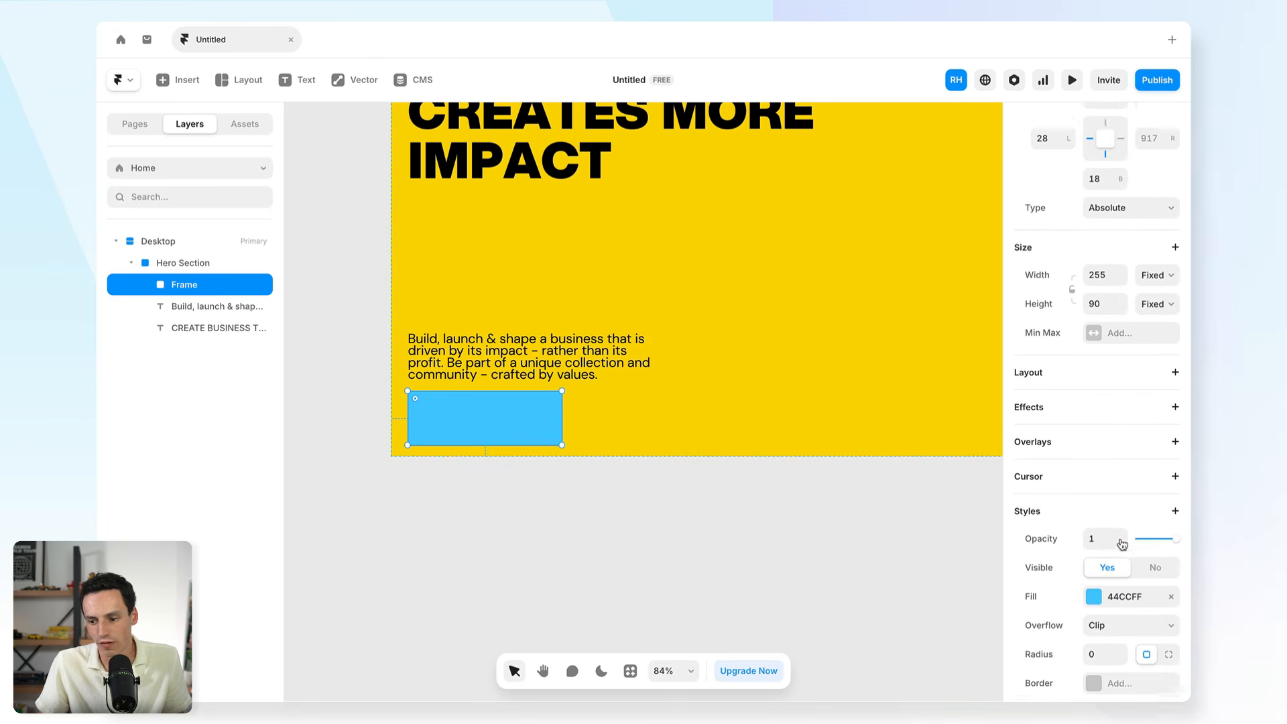
left_click(1093, 559)
type("000000")
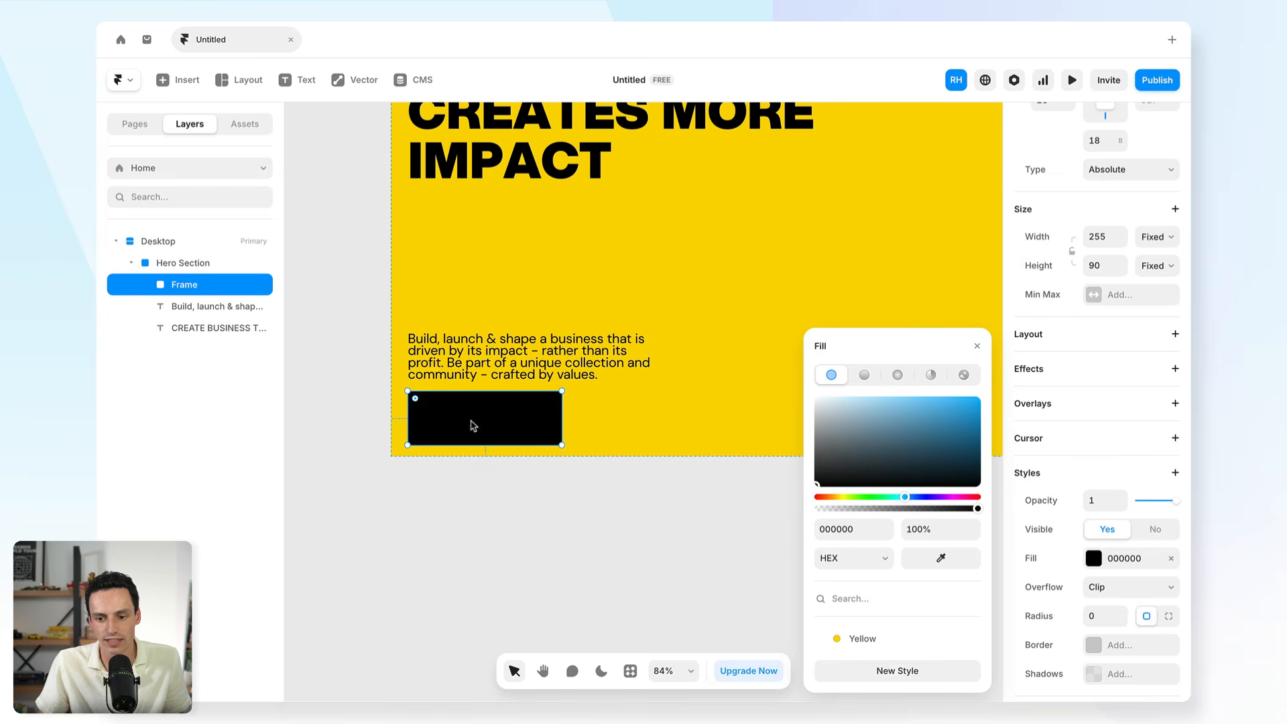
key("Escape")
Copy the paragraph text and paste the copy into the black frame
left_click(487, 364)
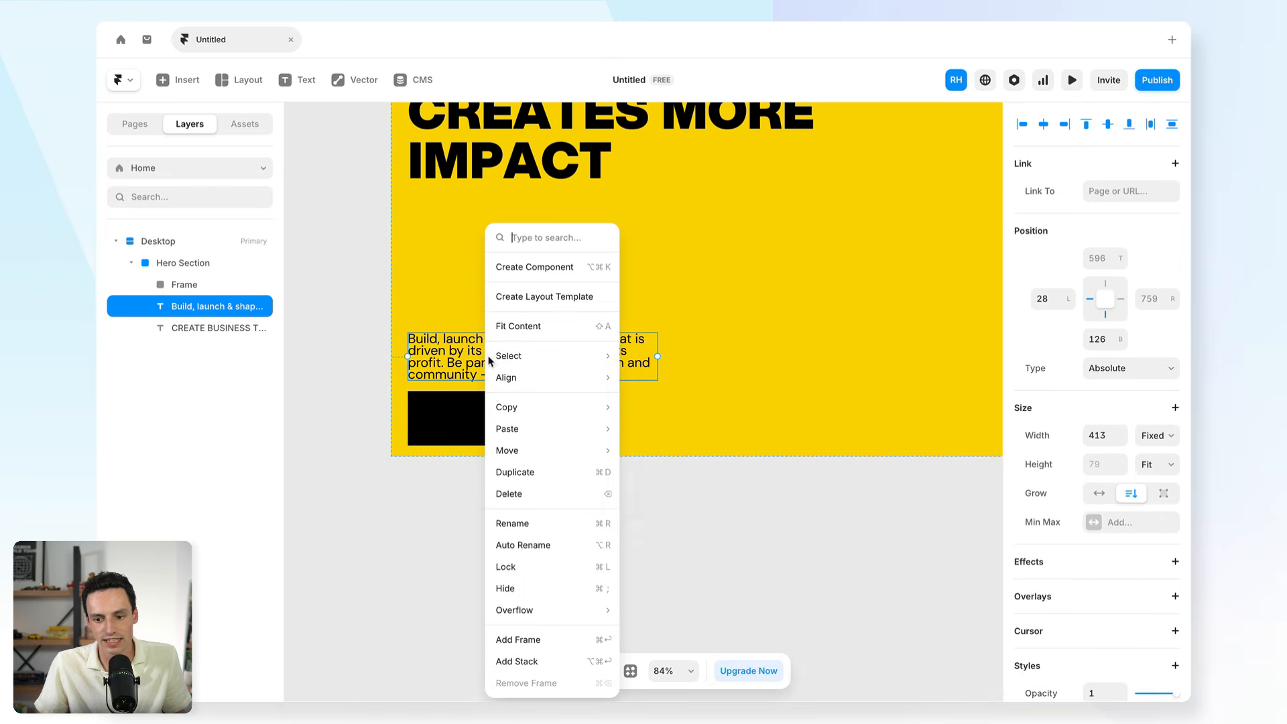
right_click(487, 362)
left_click(457, 351)
left_click(477, 418)
key("super+v")
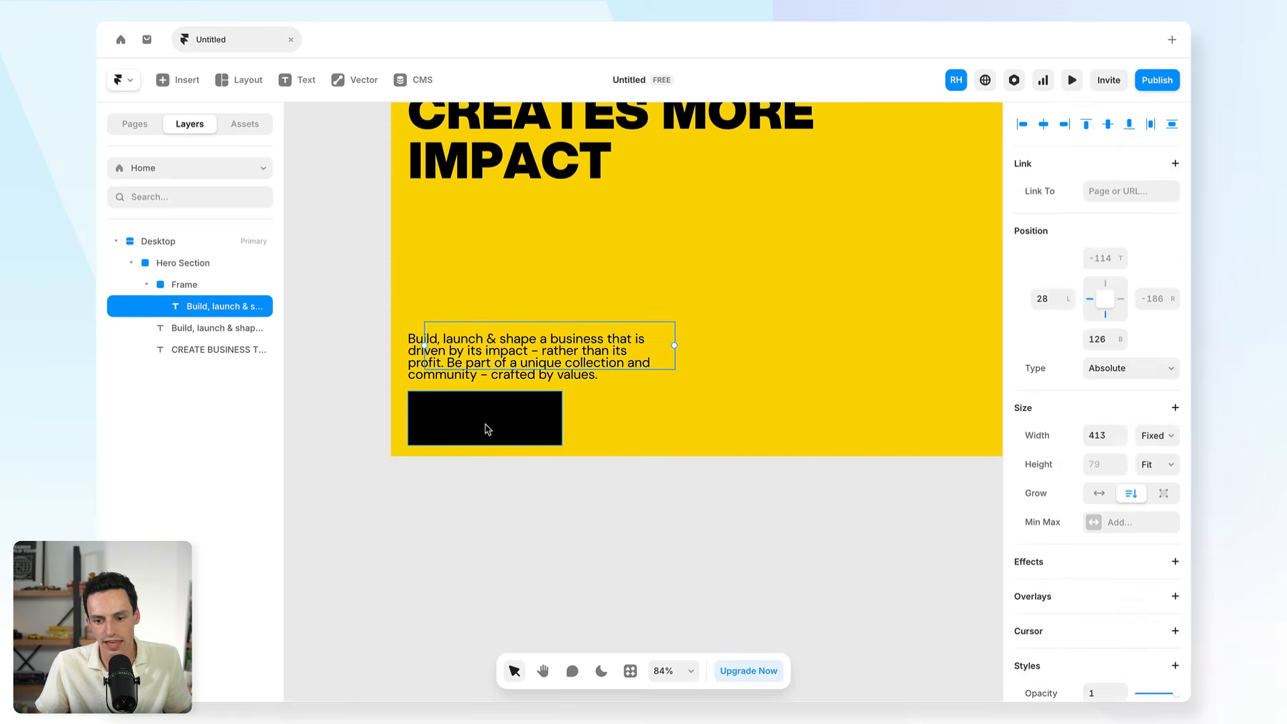
Add a Stack layout to the black frame and set the colour of its text to FFFFFF
left_click(480, 422)
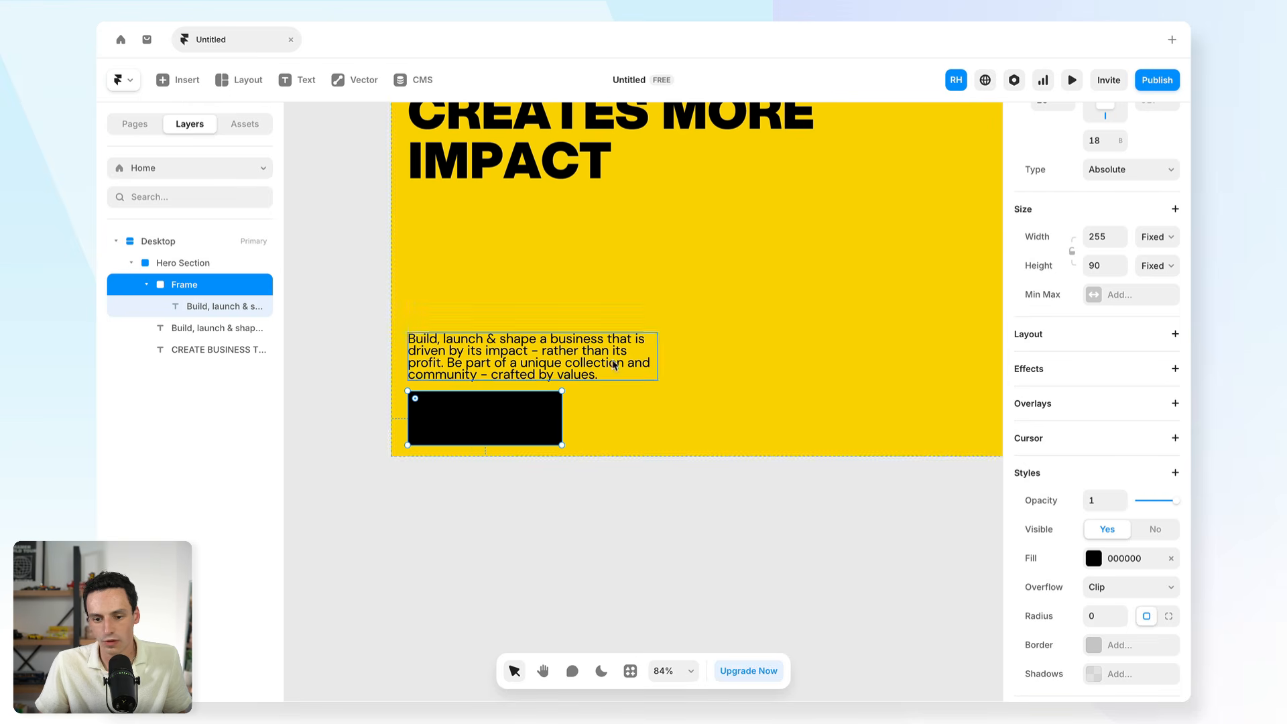
left_click(1175, 334)
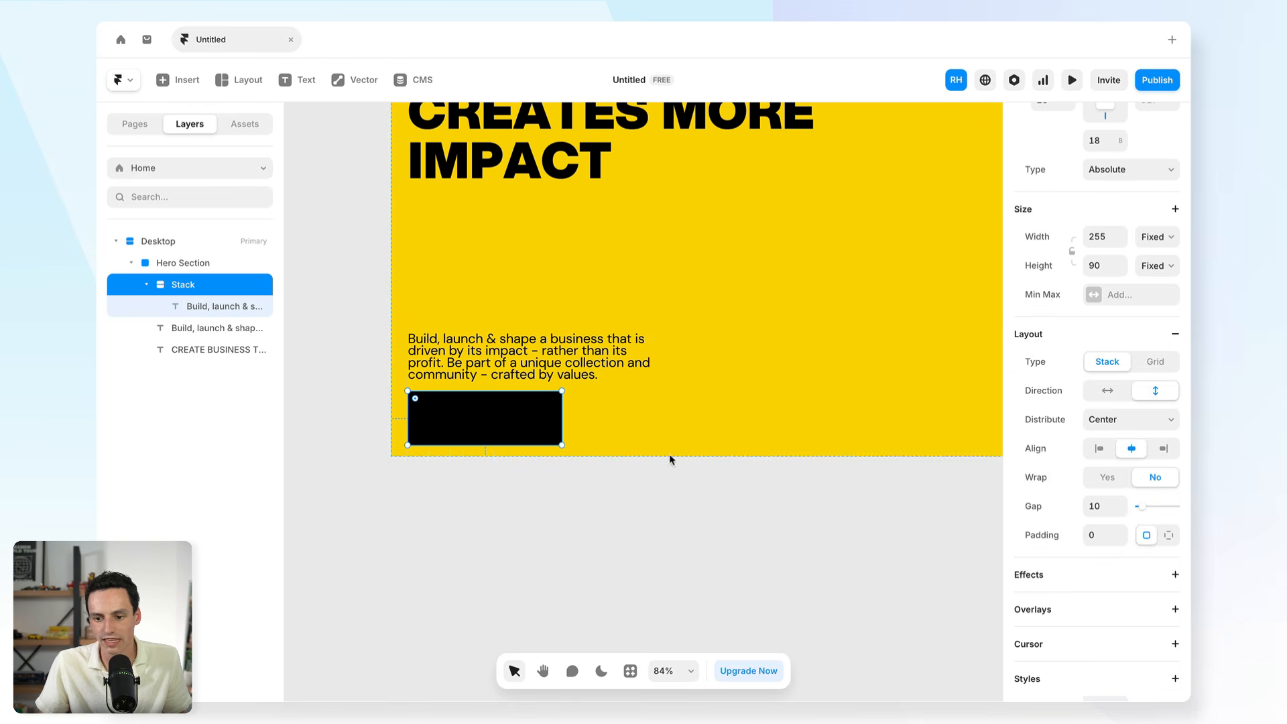
left_click(525, 399)
scroll(1093, 523, "down", 3)
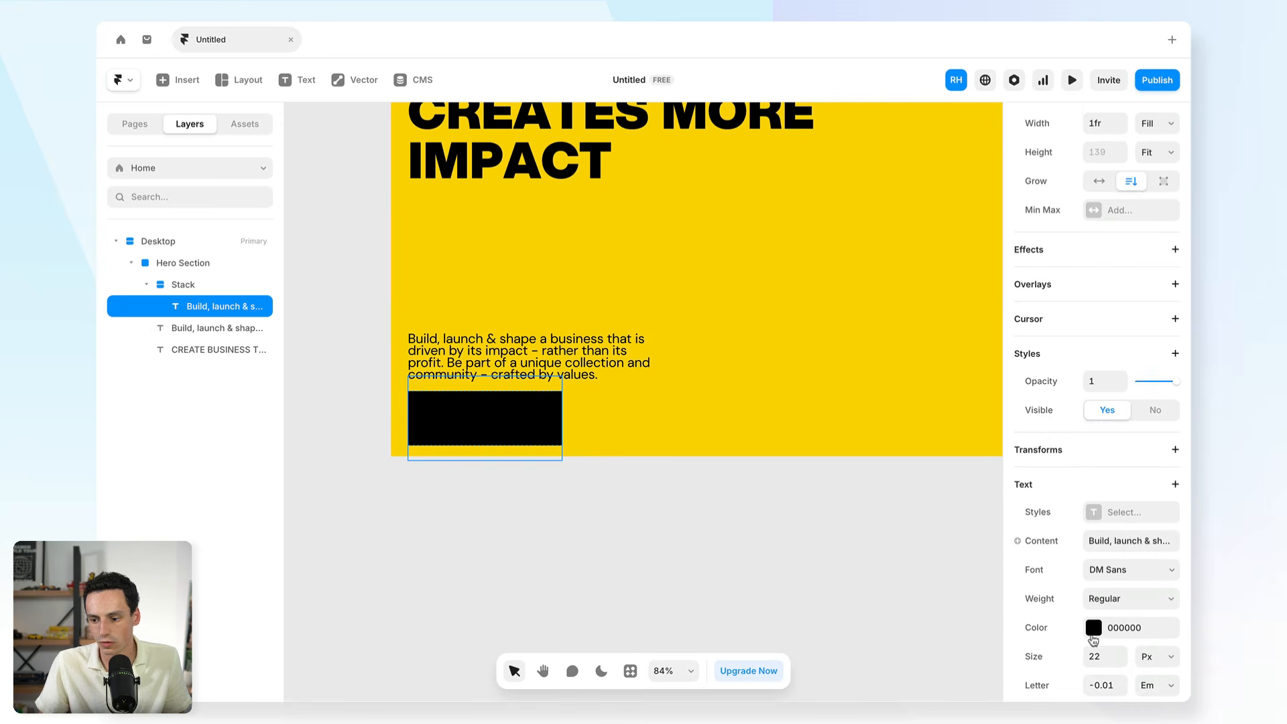
left_click(1093, 627)
left_click_drag(847, 453, 695, 293)
Replace the text in the black frame with "LET'S CHAT" and set the text's width to auto
double_click(469, 410)
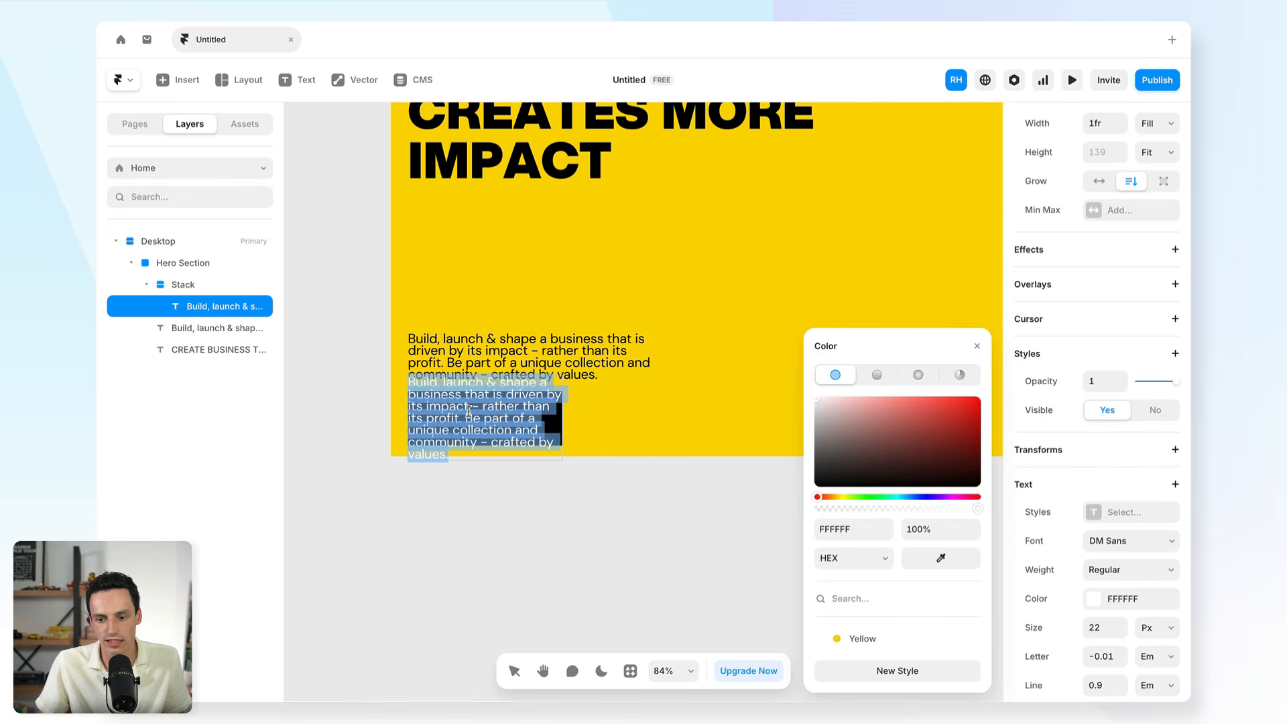
type("LET'S CHAT")
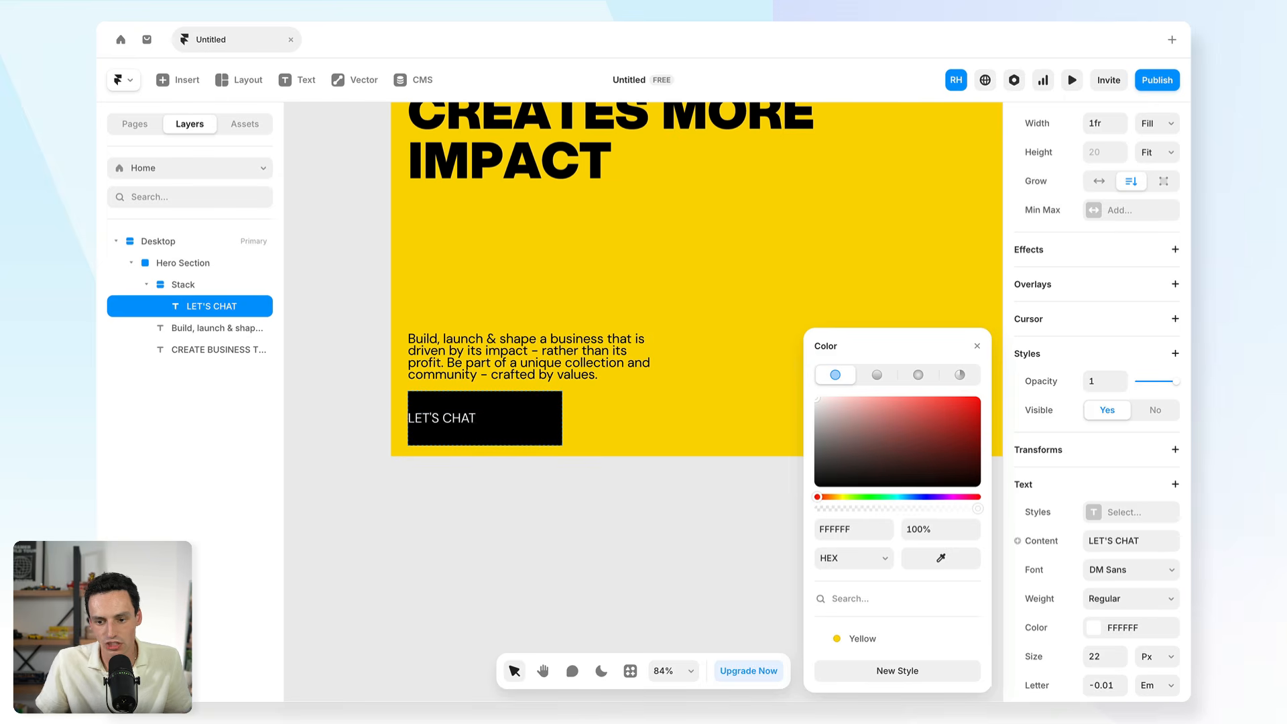
key("Escape")
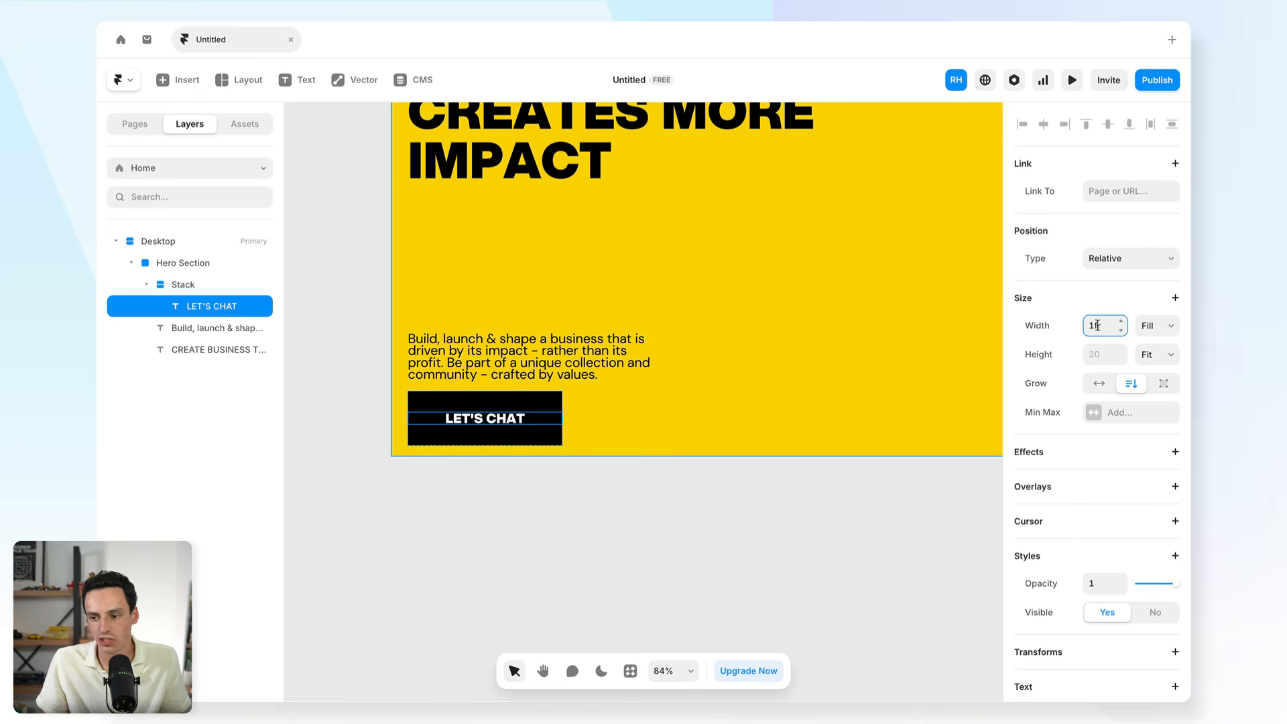
type("auto")
key("Return")
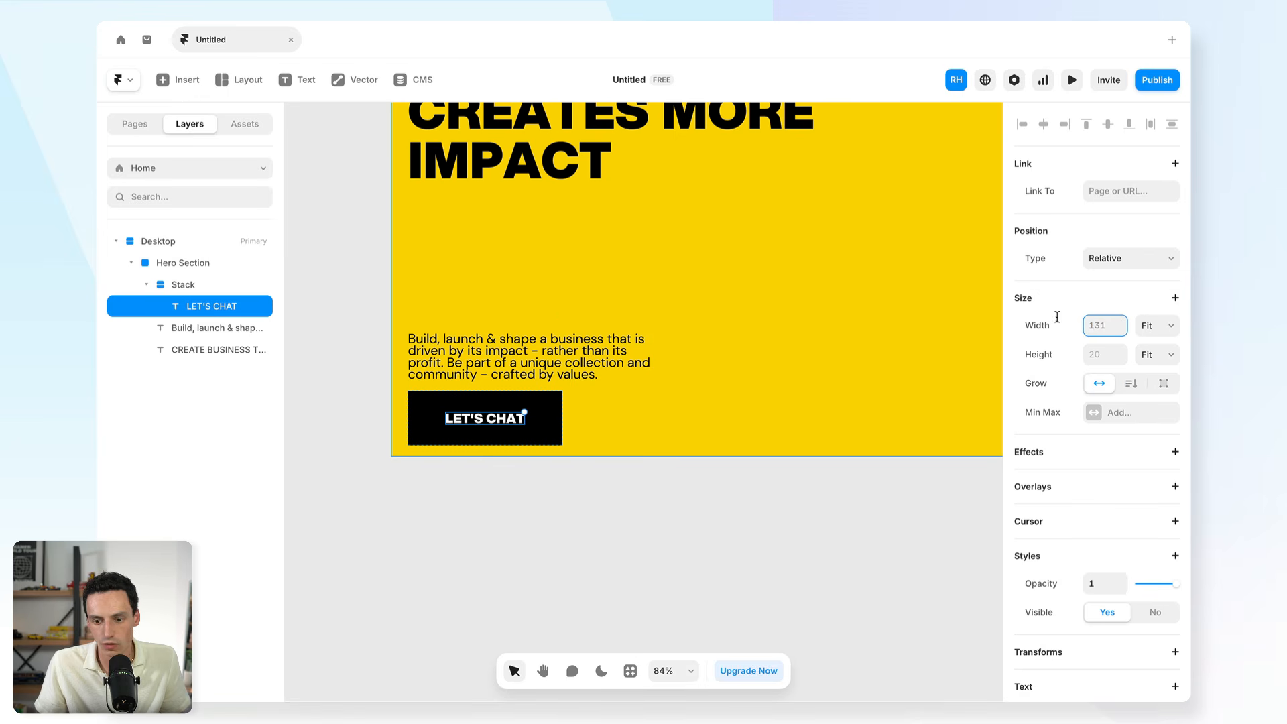
Rename the black stack layer as Button
scroll(420, 416, "up", 5)
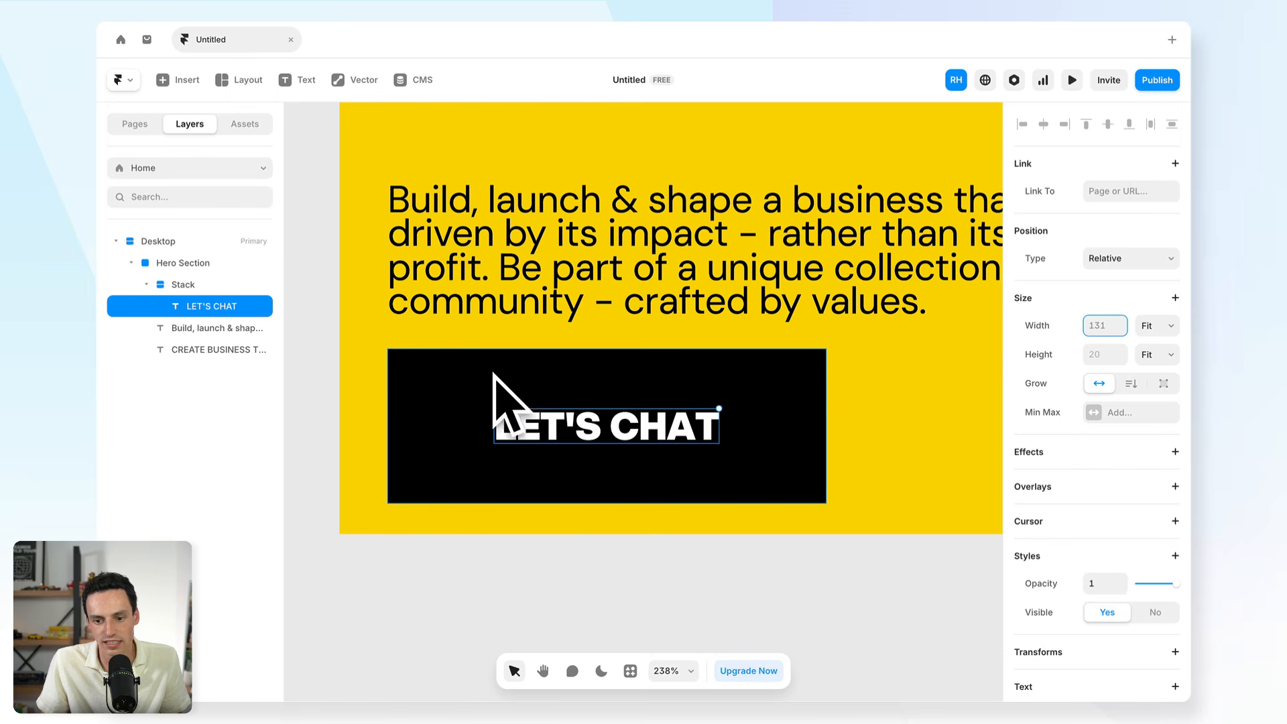
left_click(203, 286)
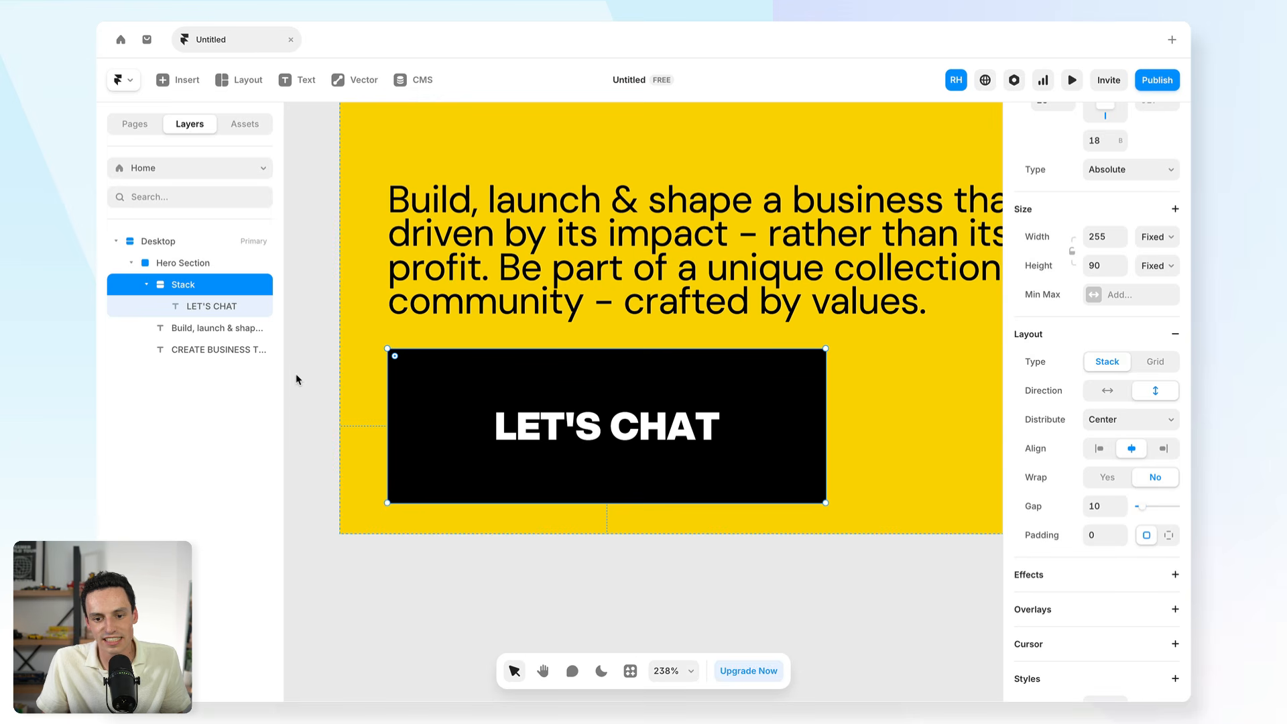
double_click(171, 288)
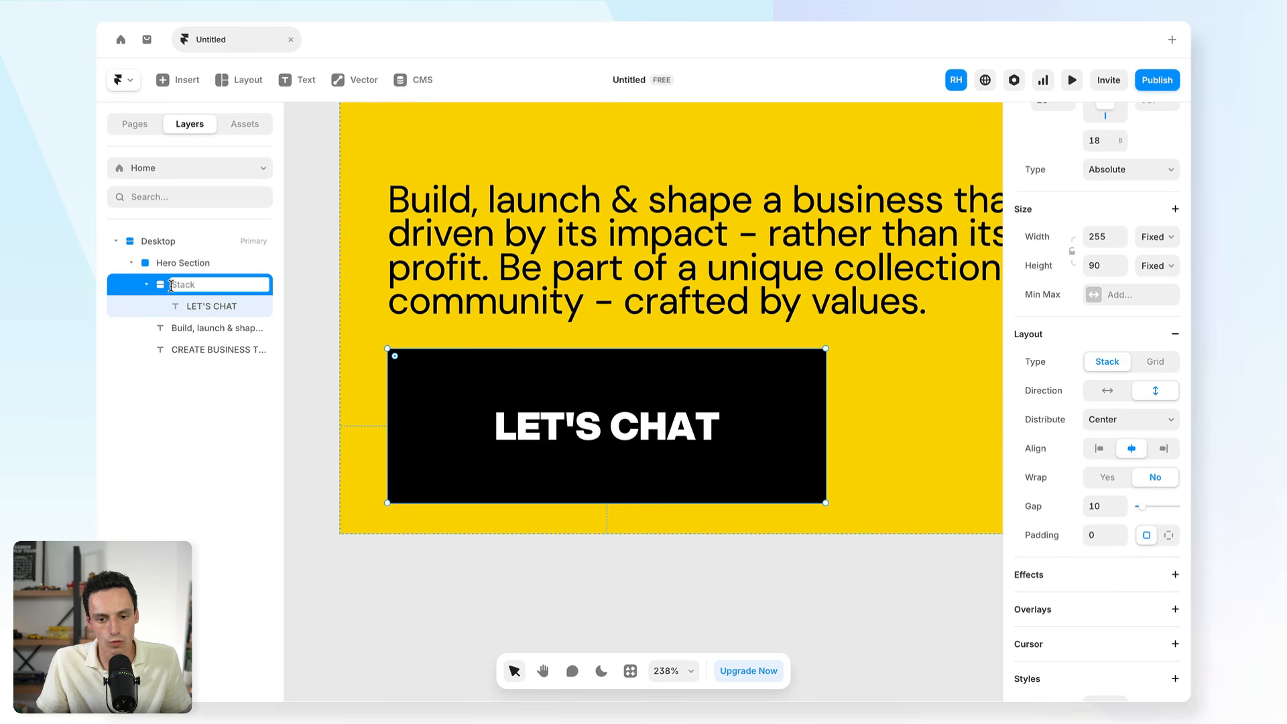
type("Button")
key("Return")
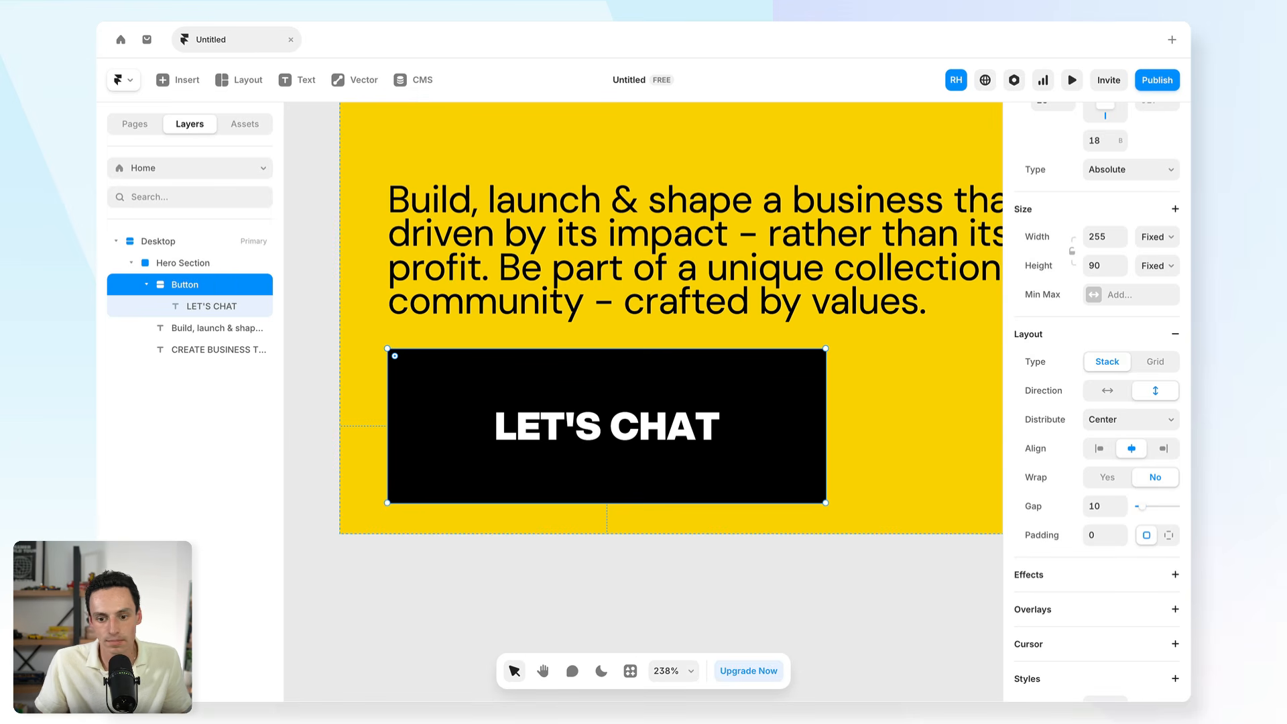
Set the Button's width and height to Fit Content and its padding to 20
left_click(1155, 241)
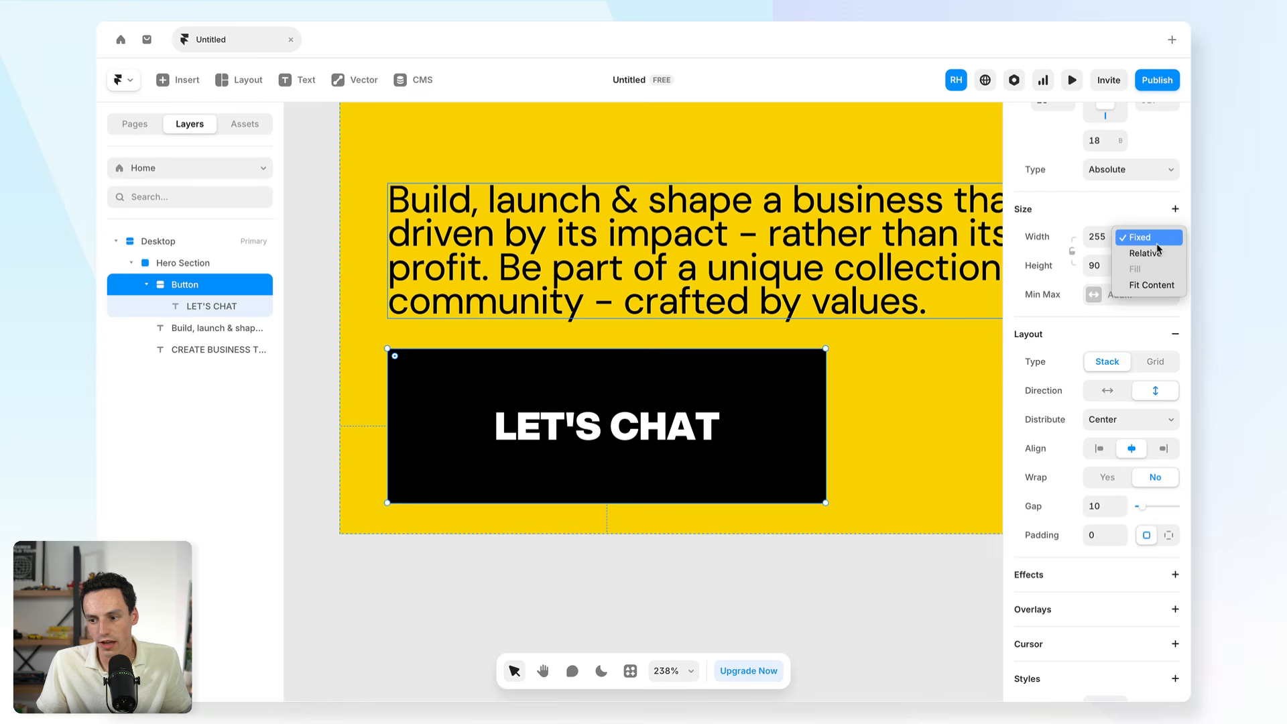
left_click(1145, 283)
left_click(1154, 265)
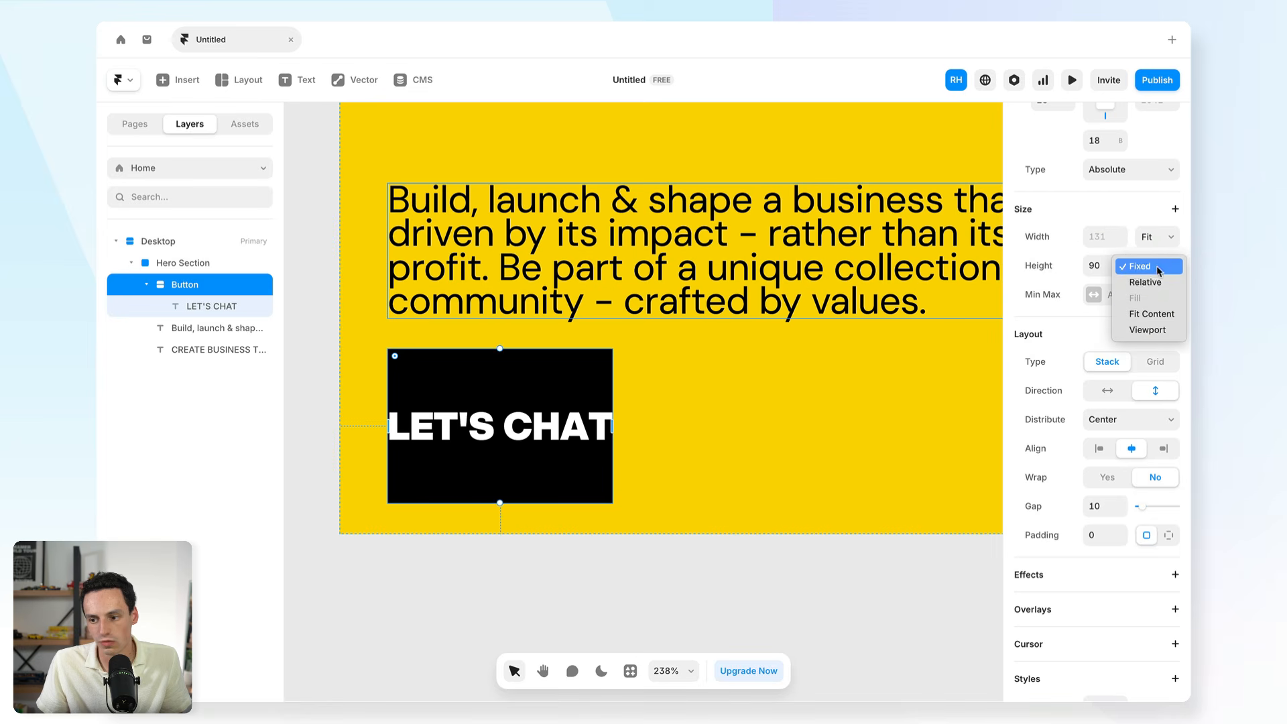
left_click(1144, 315)
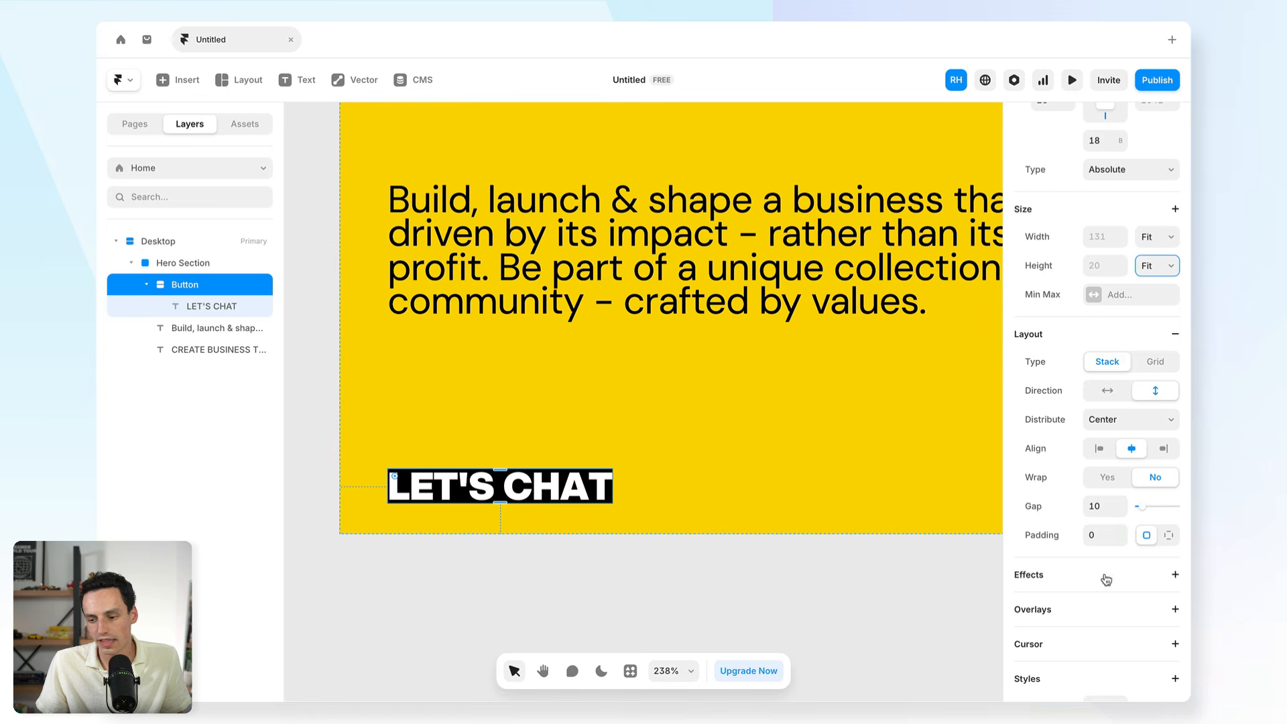
left_click(1099, 536)
type("20")
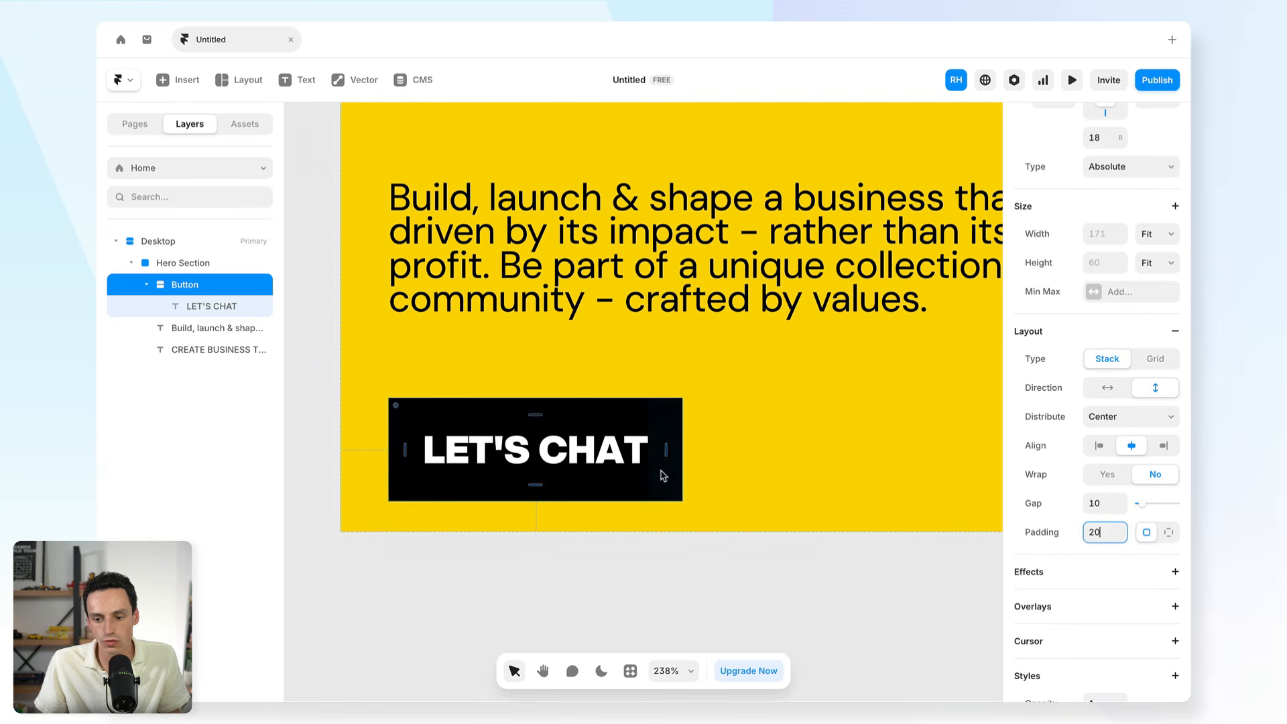
scroll(391, 460, "down", 1)
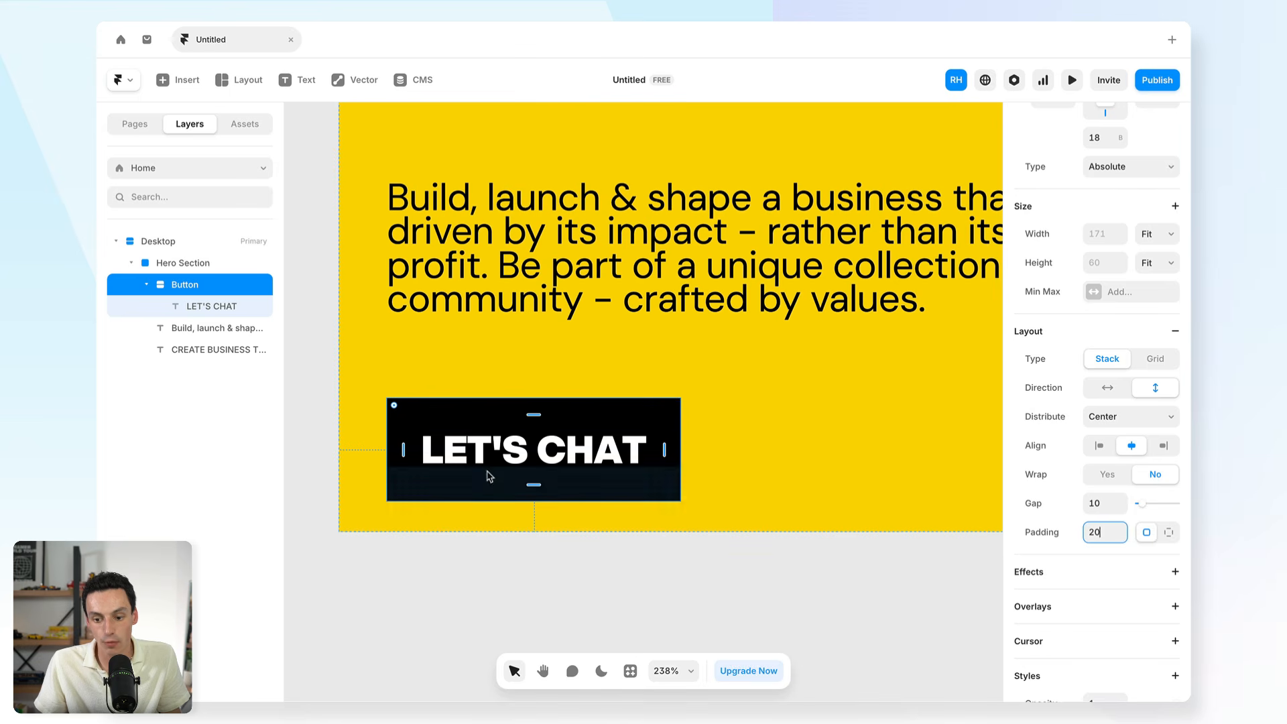
scroll(734, 473, "up", 1)
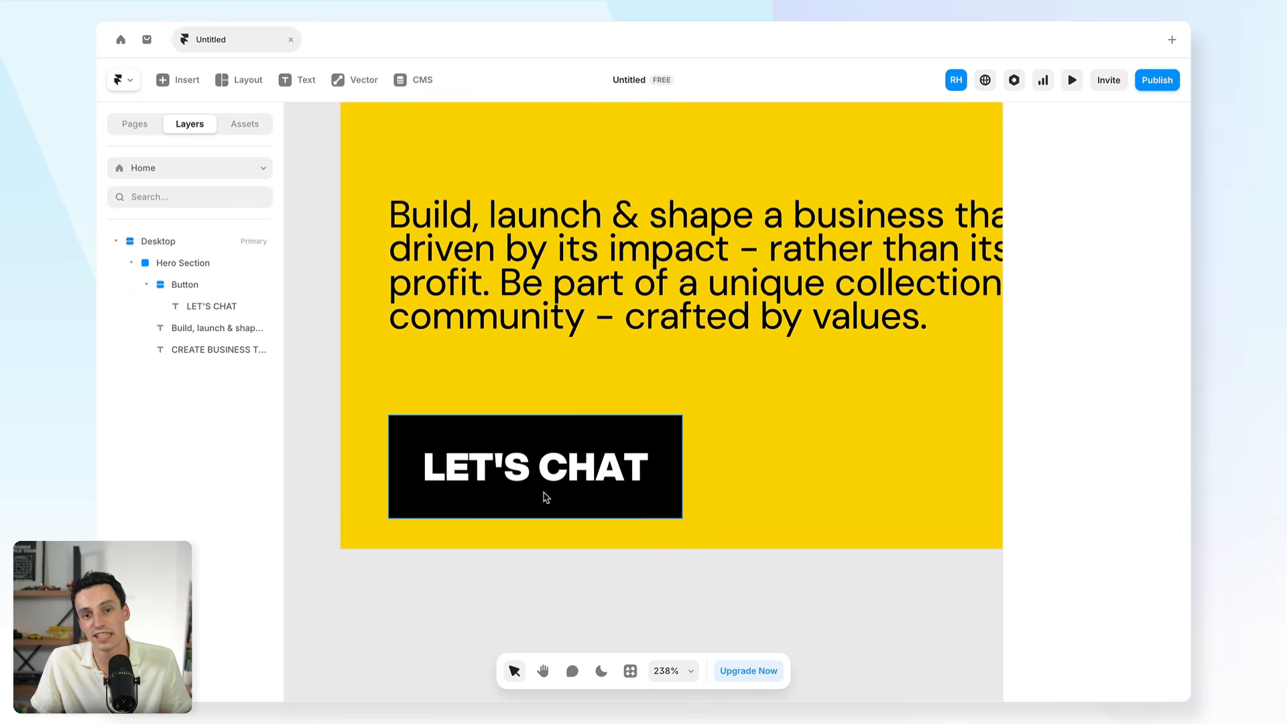
Change the Button's label text to "GET STARTED"
double_click(570, 477)
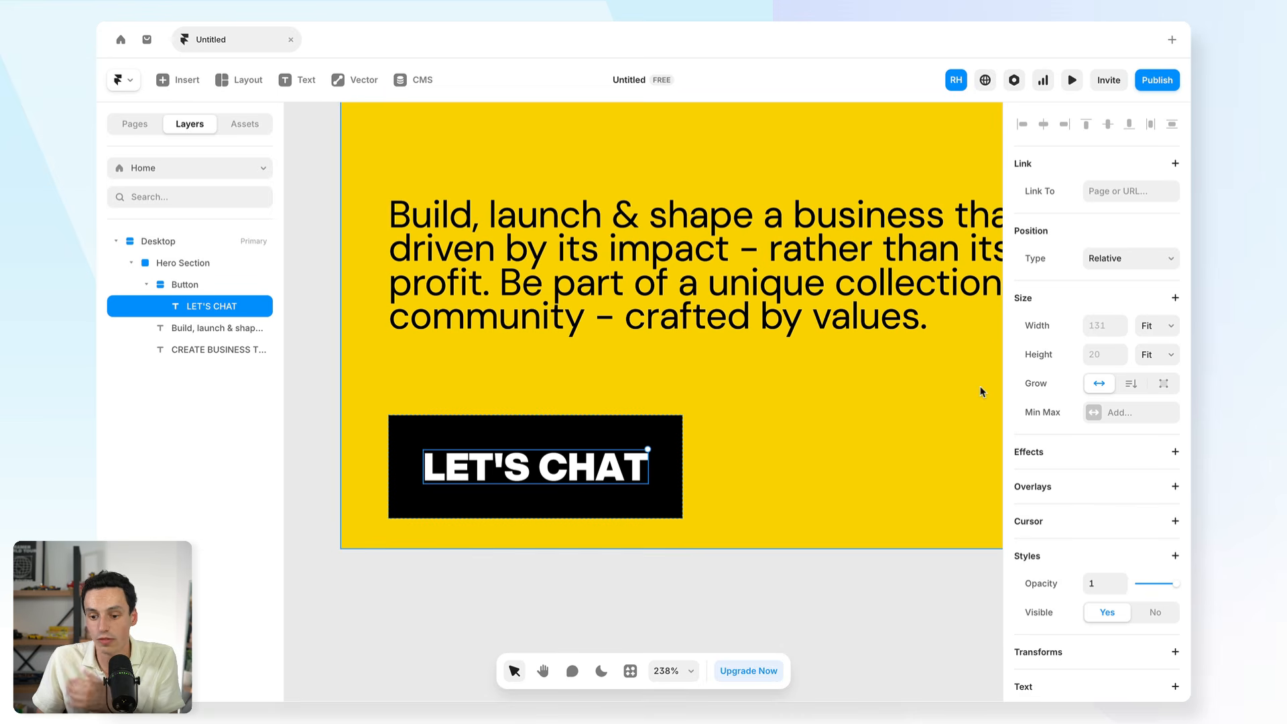
scroll(570, 472, "left", 1)
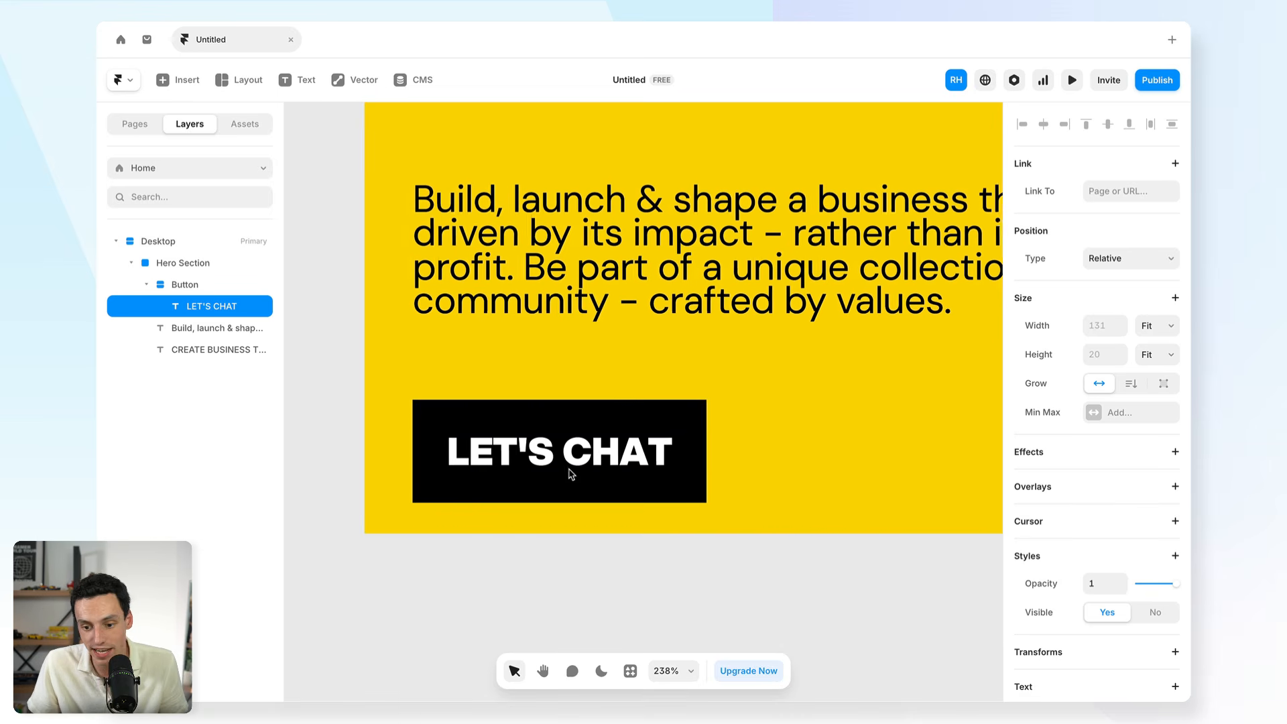
scroll(634, 409, "right", 1)
scroll(637, 415, "right", 1)
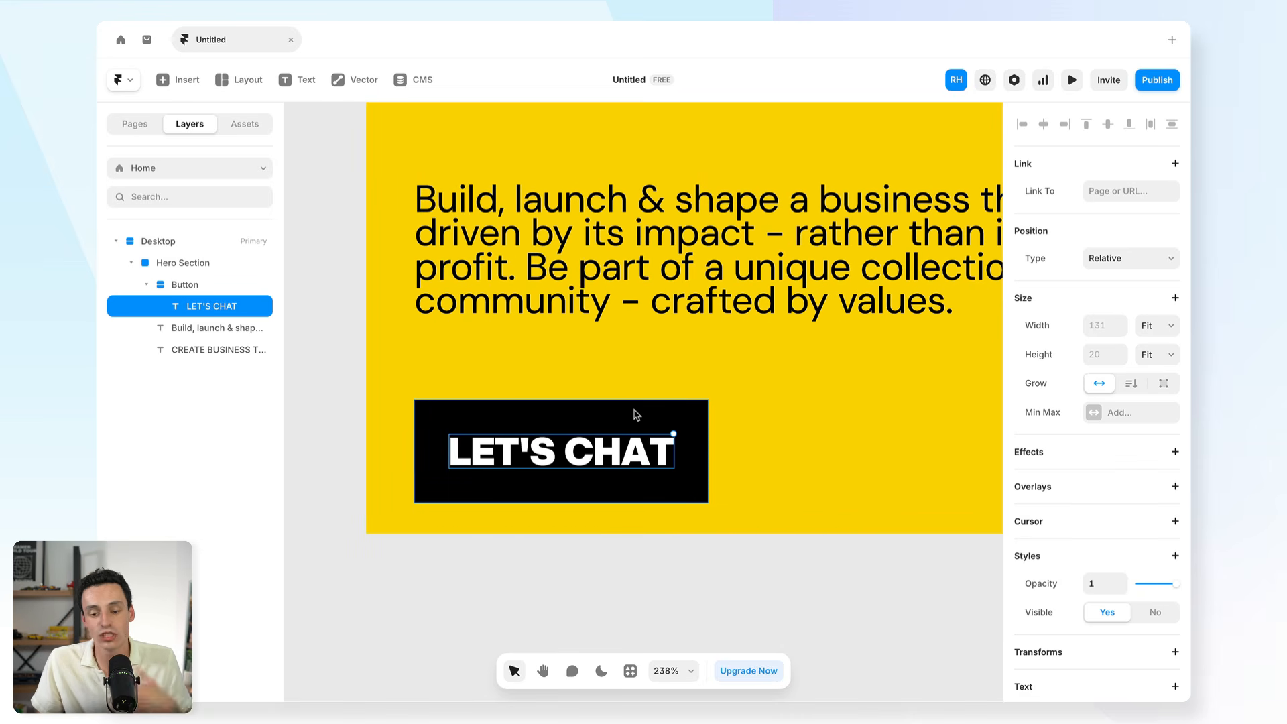
double_click(541, 460)
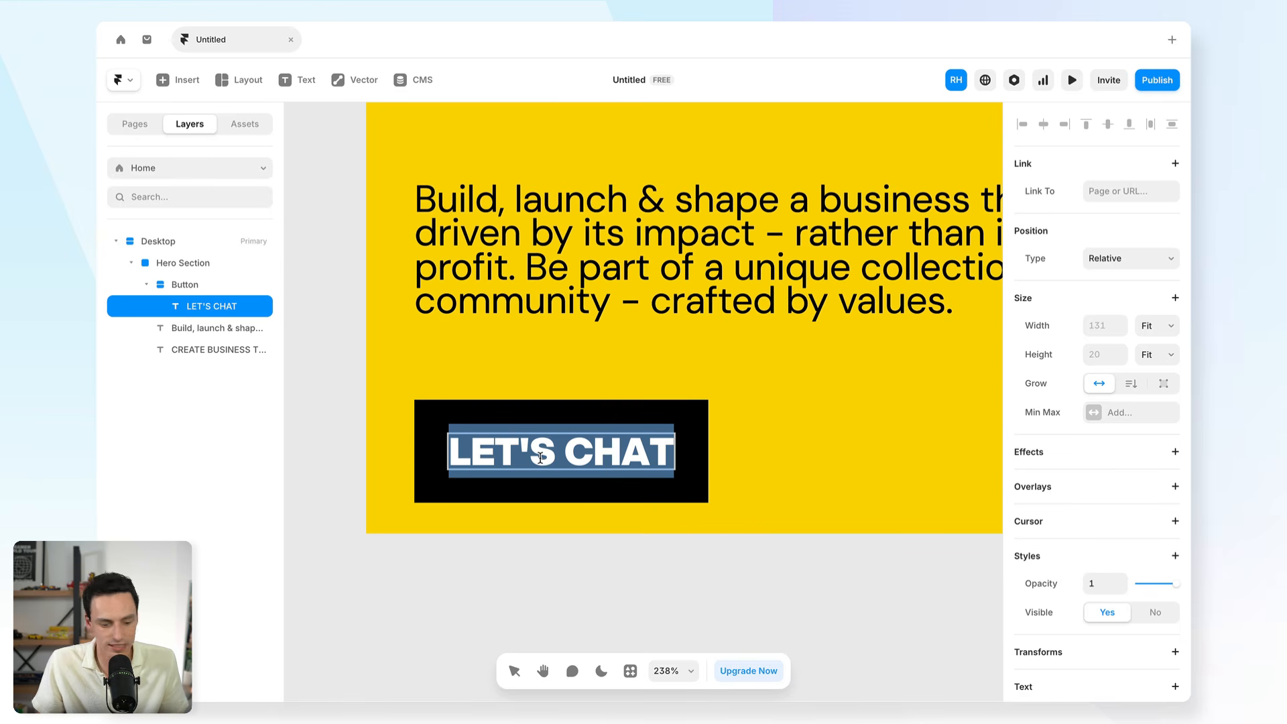
type("GET STARTED")
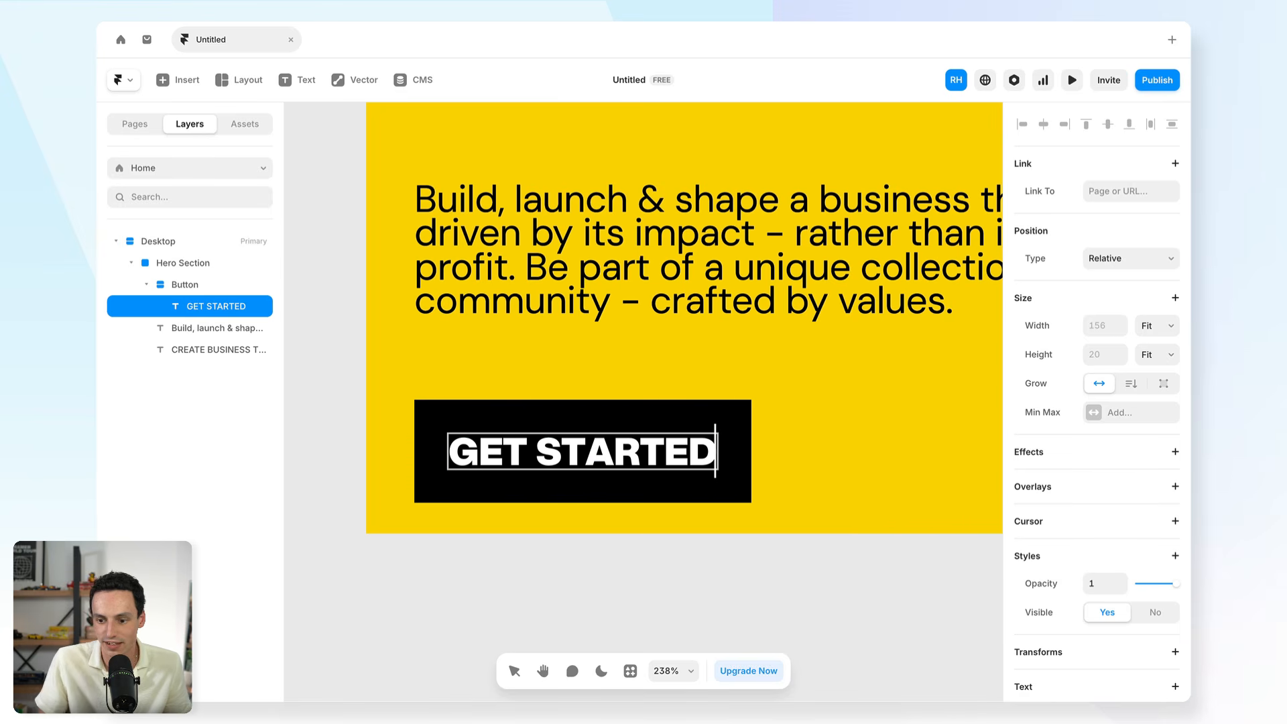
key("Escape")
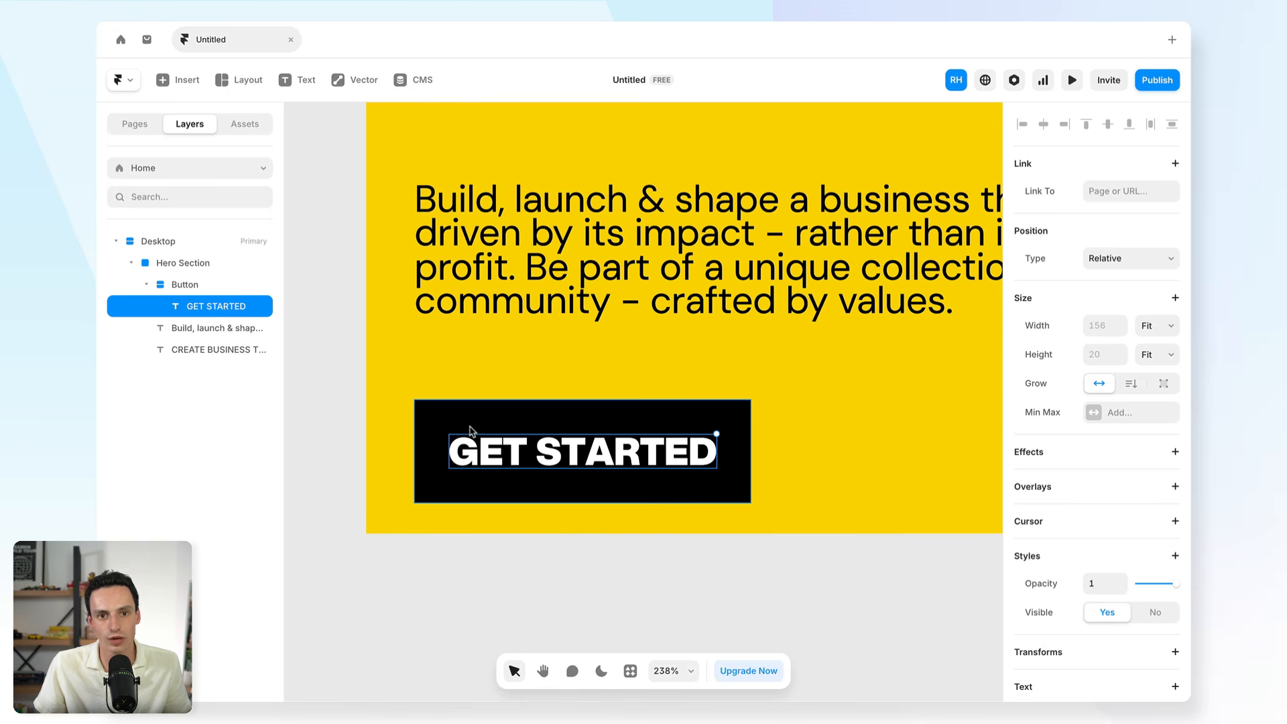
scroll(681, 539, "up", 1)
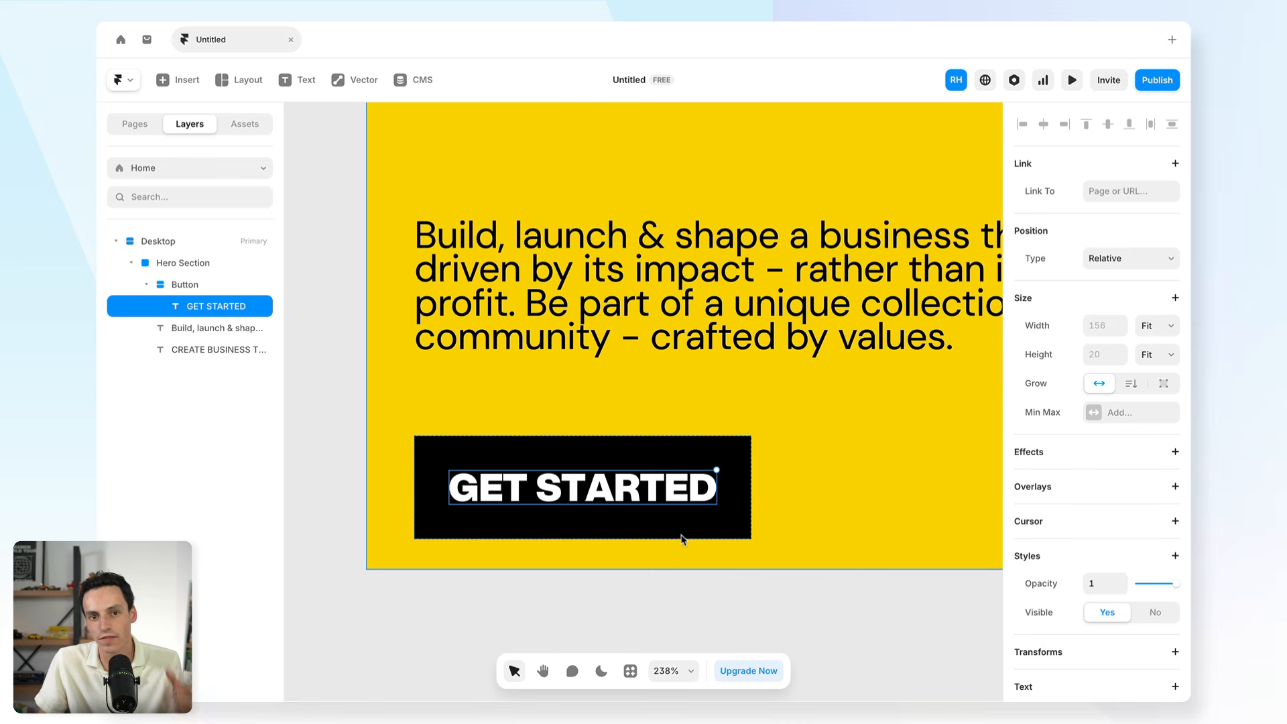
left_click(682, 538)
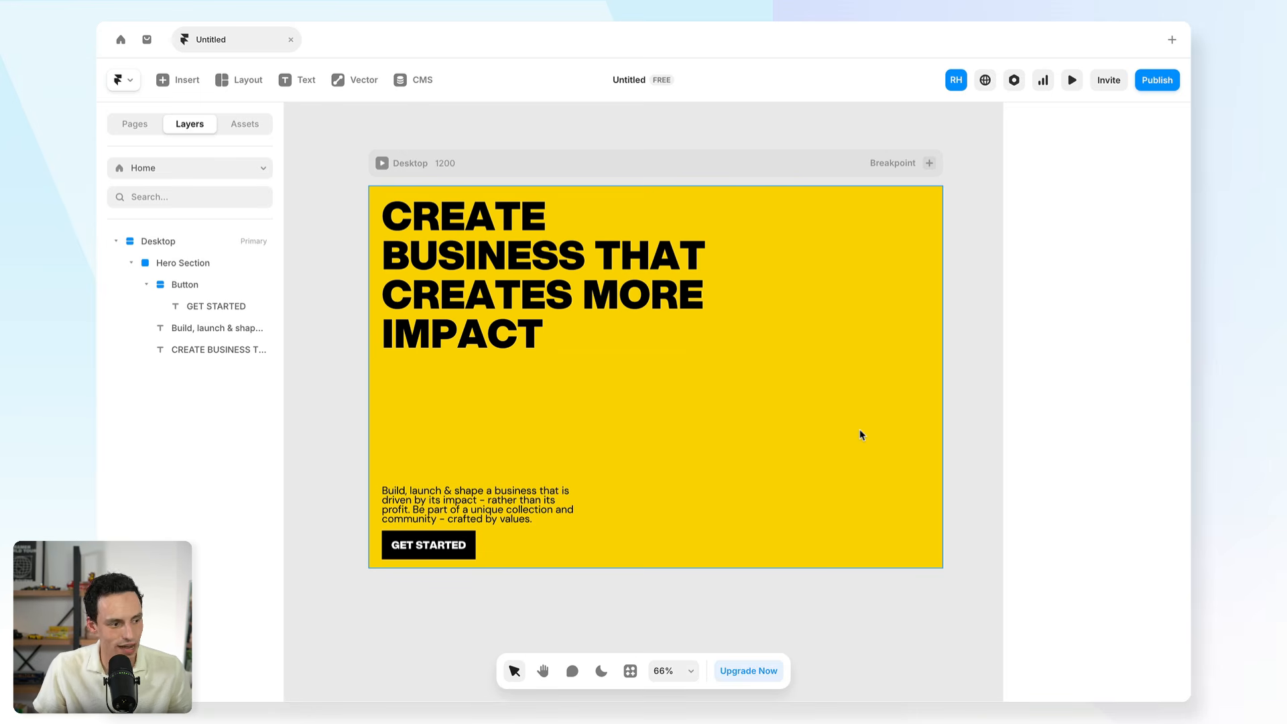
Draw a frame of about 390 by 761 beside the headline, filling the empty right side of the Hero Section
key("f")
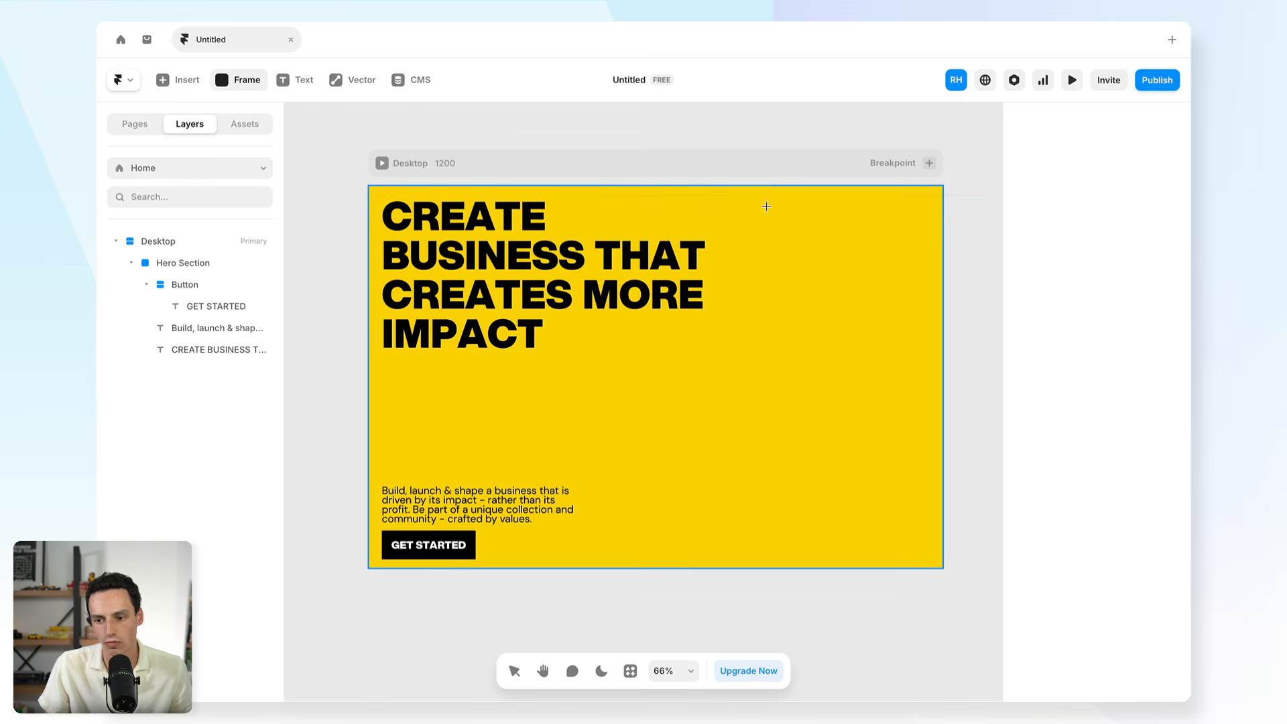
left_click_drag(748, 194, 934, 560)
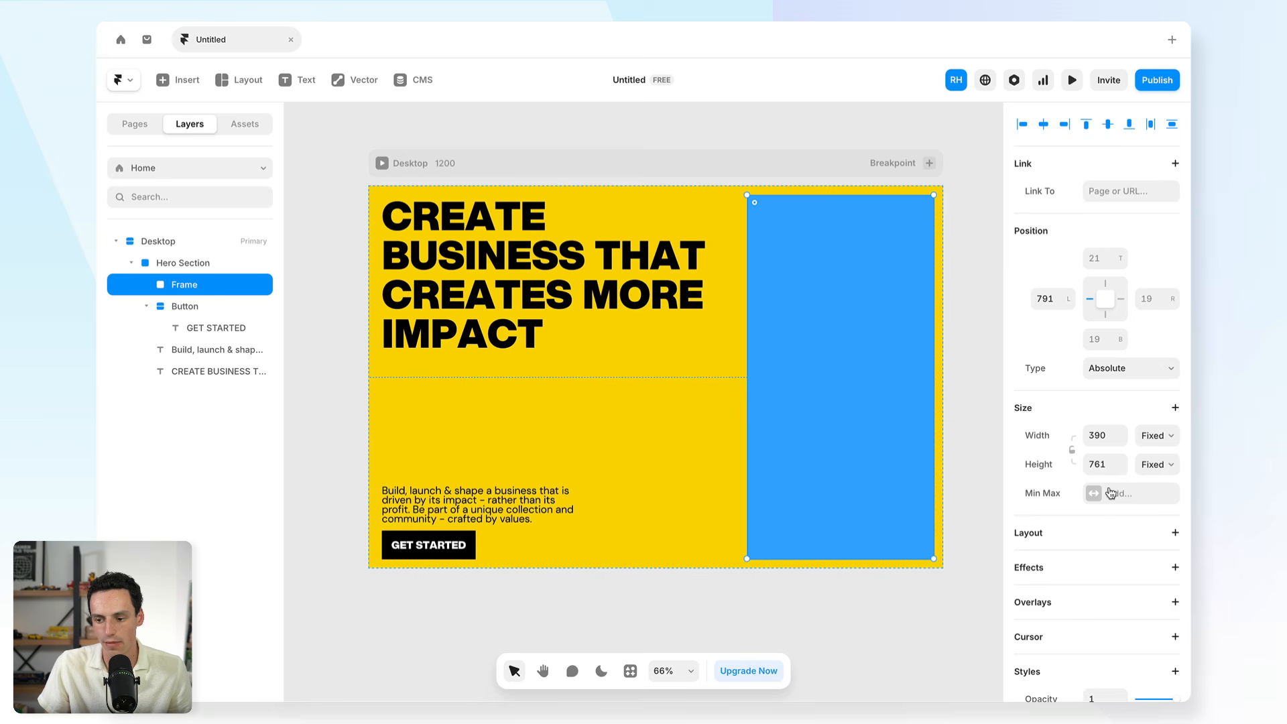
scroll(1112, 489, "down", 4)
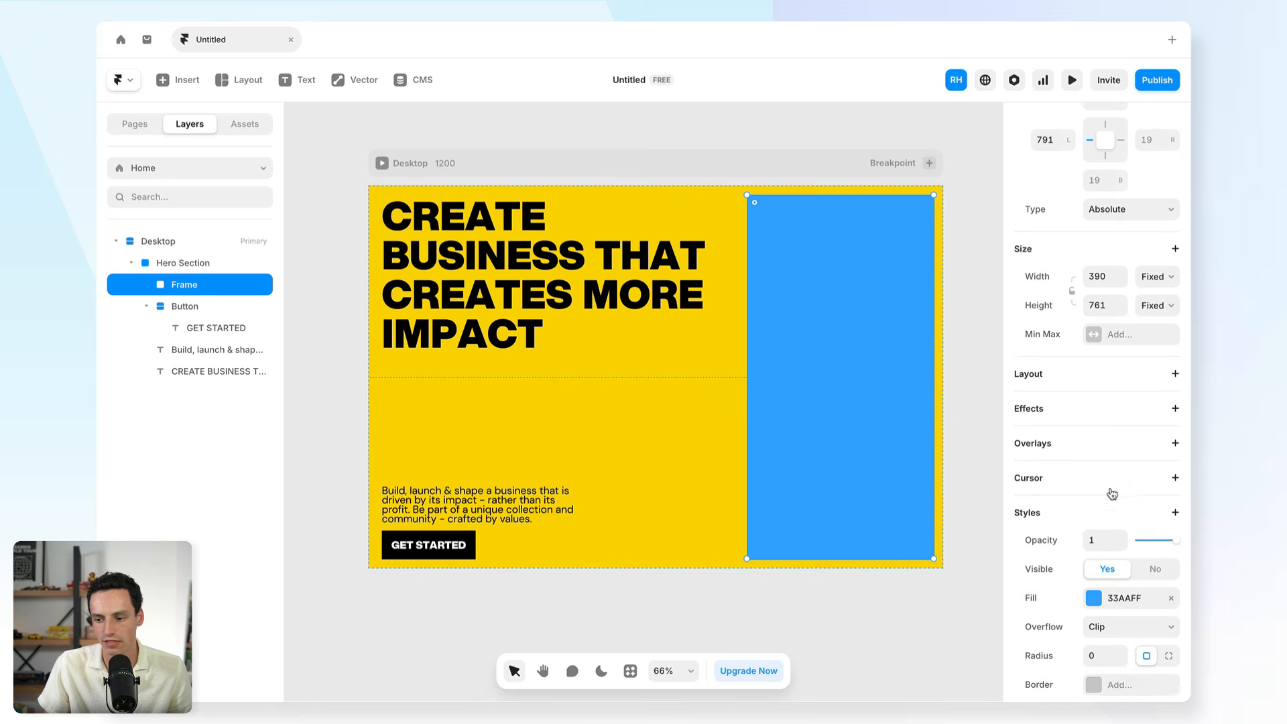
Change the new frame's fill to an image and insert a photo with the Unsplash plugin
left_click(1099, 608)
left_click(963, 374)
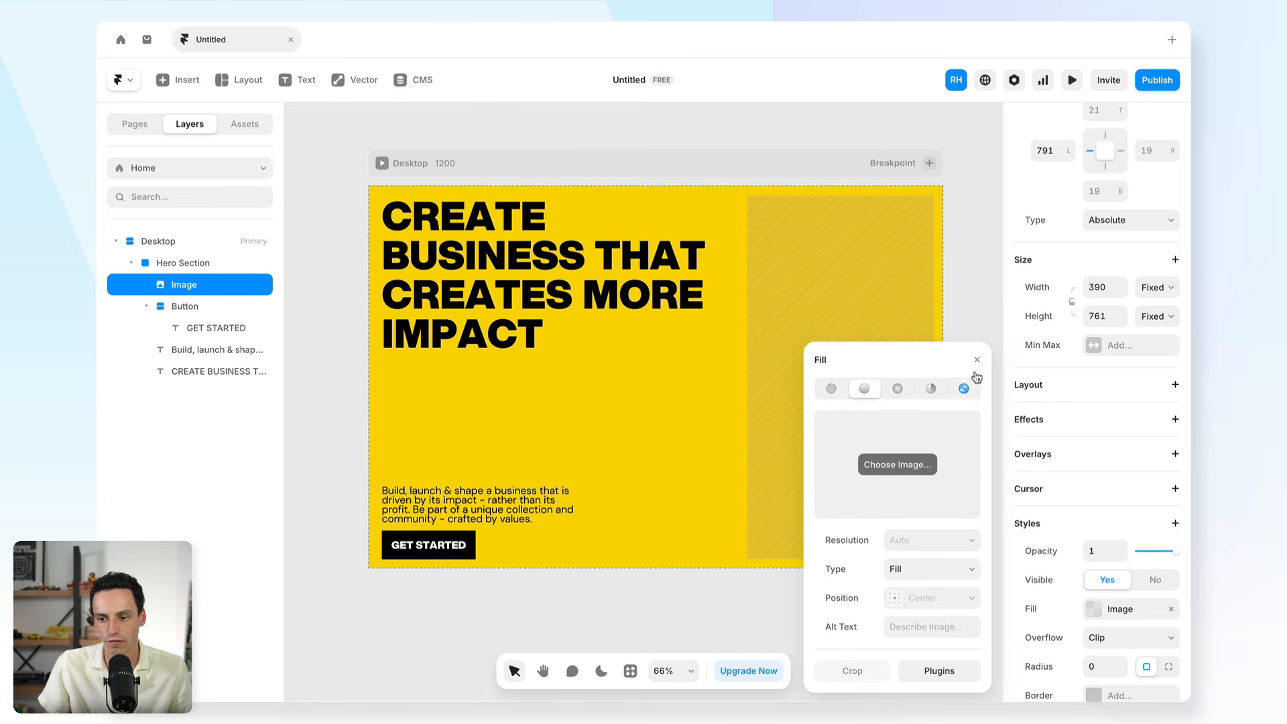
left_click(938, 672)
left_click(865, 468)
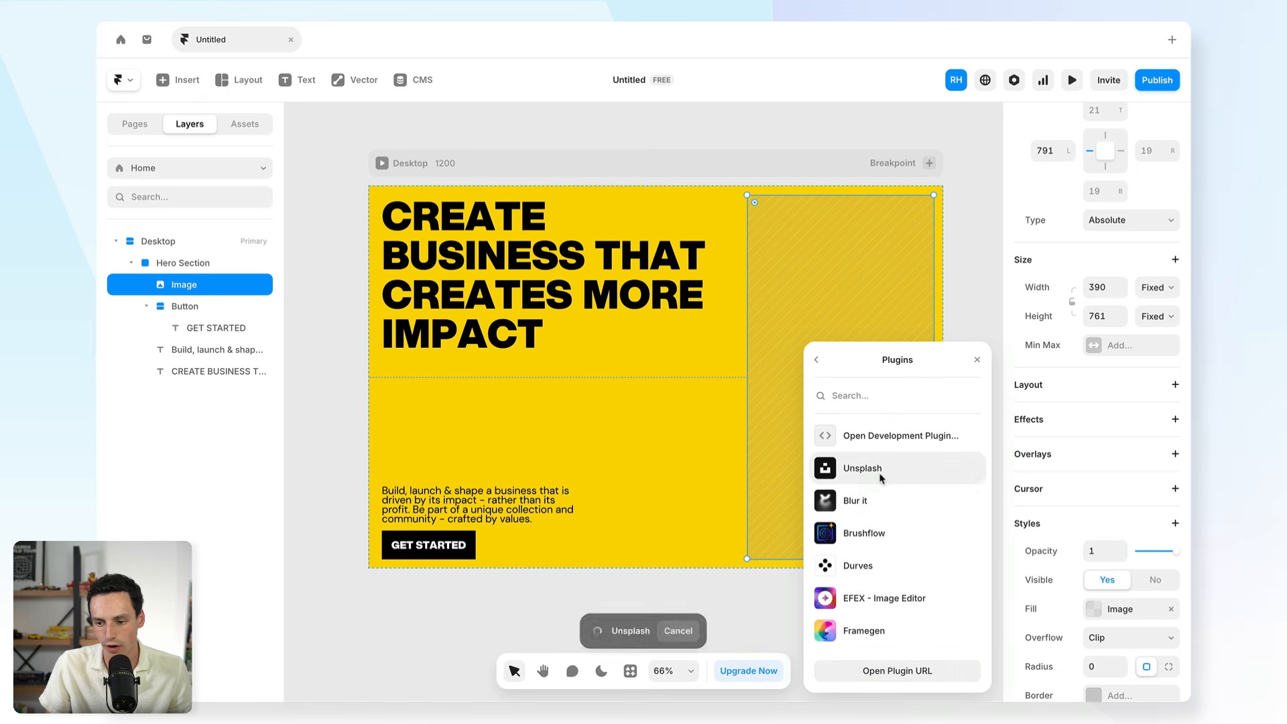
left_click(851, 469)
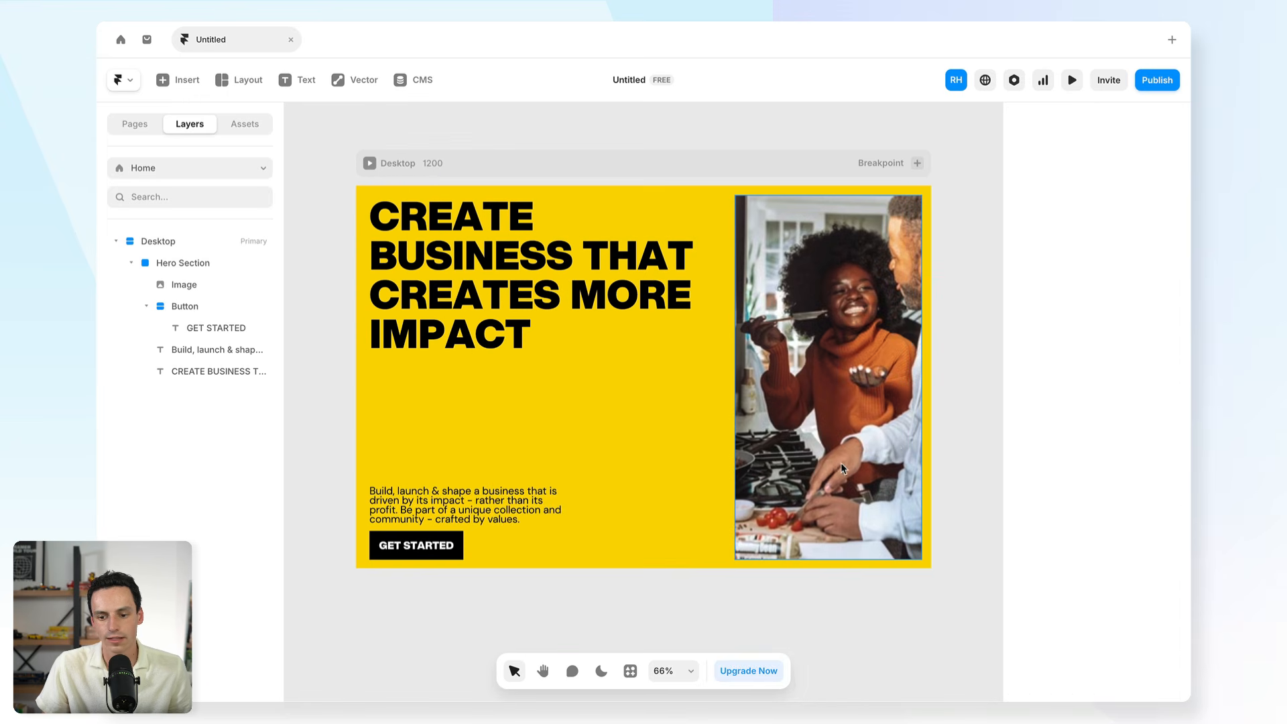
Preview the page at a width of about 1434 to check its responsiveness, and return to the canvas
scroll(831, 465, "up", 1)
scroll(437, 515, "up", 1)
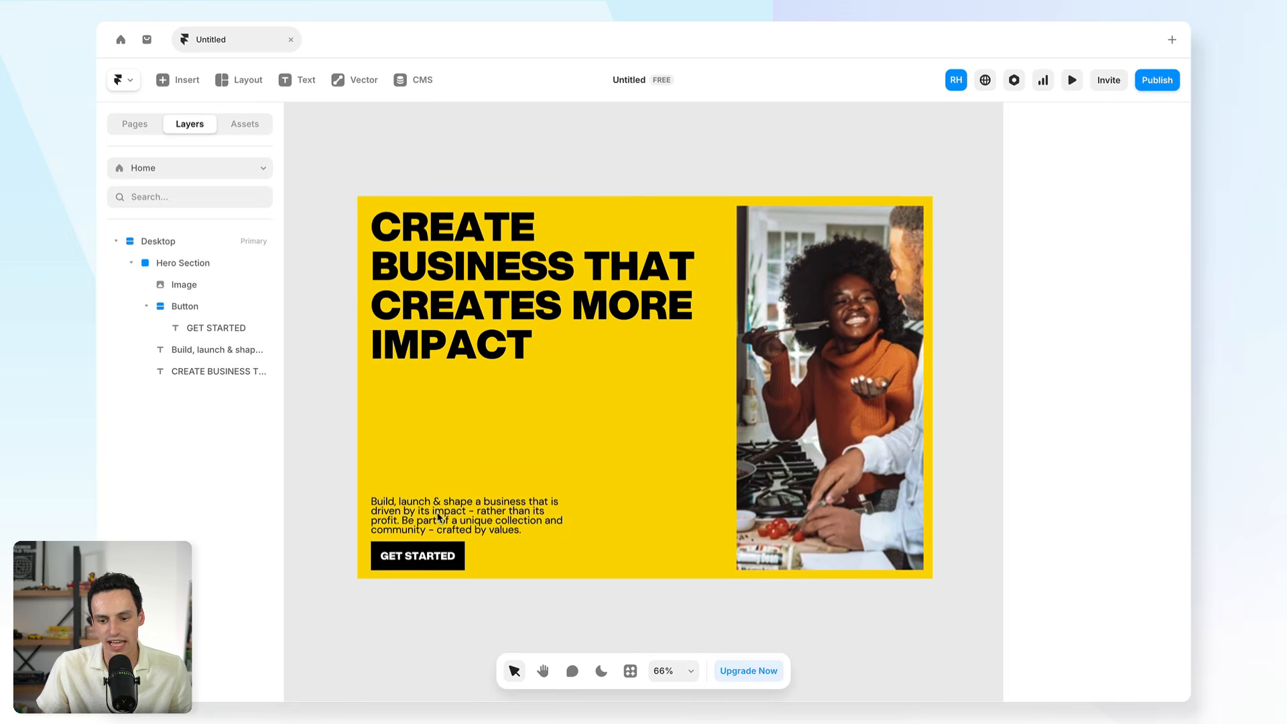
scroll(437, 514, "up", 3)
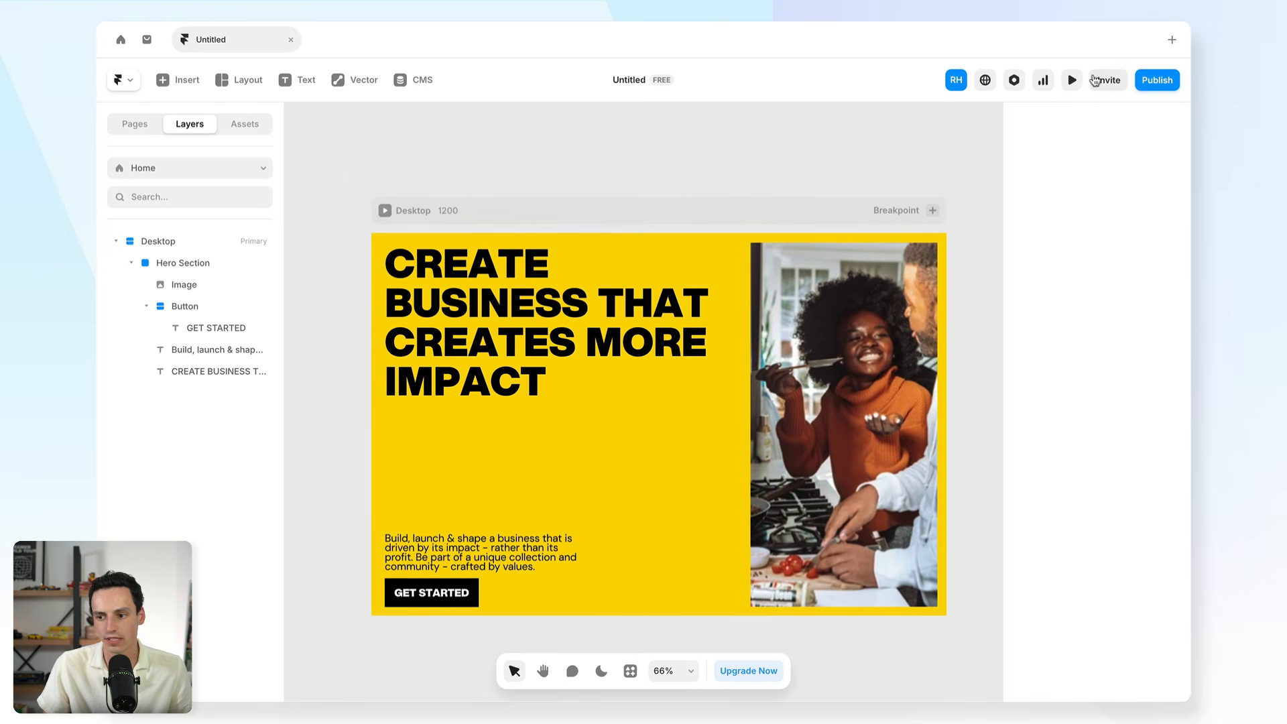
left_click(1072, 80)
left_click_drag(1123, 380, 1171, 366)
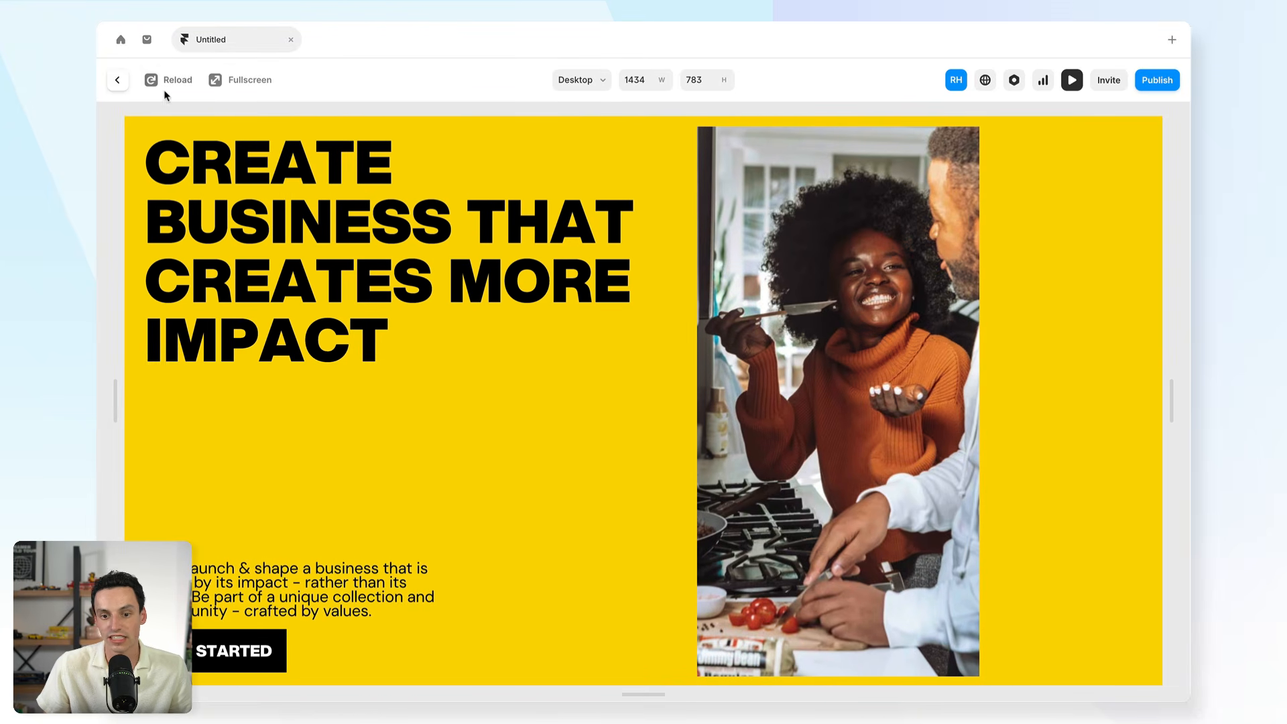
left_click(117, 79)
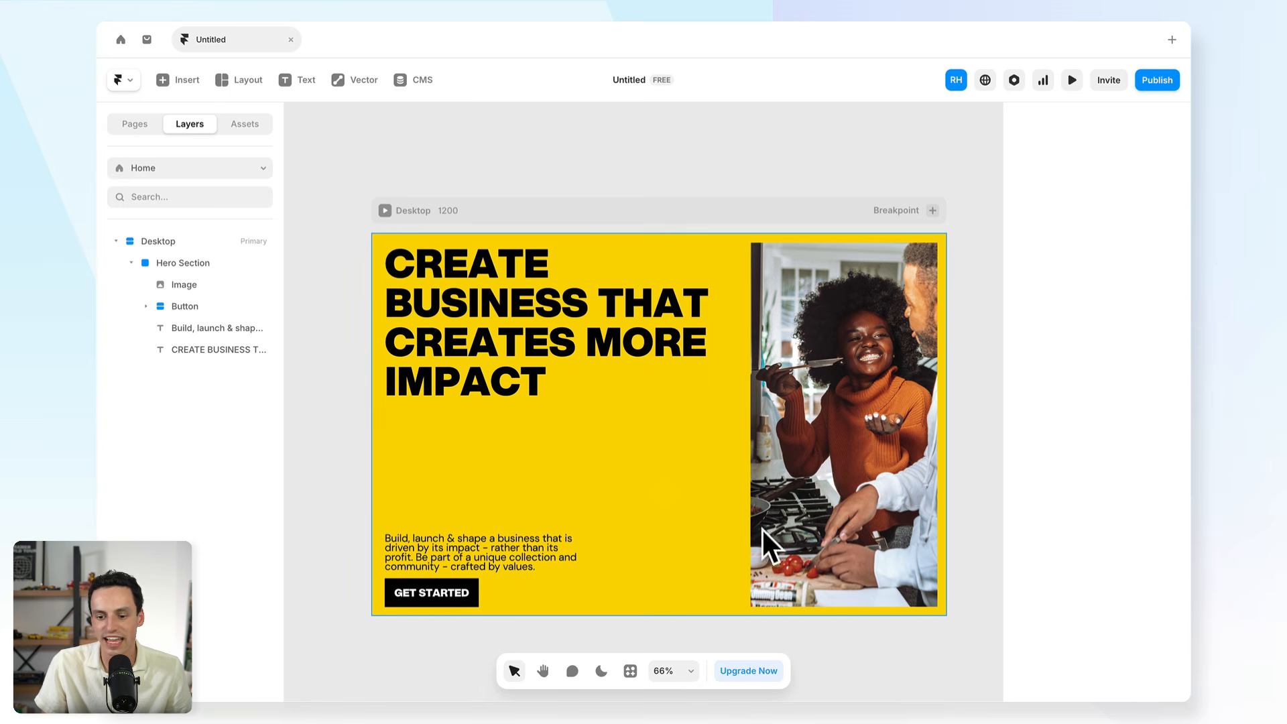
scroll(630, 433, "down", 3)
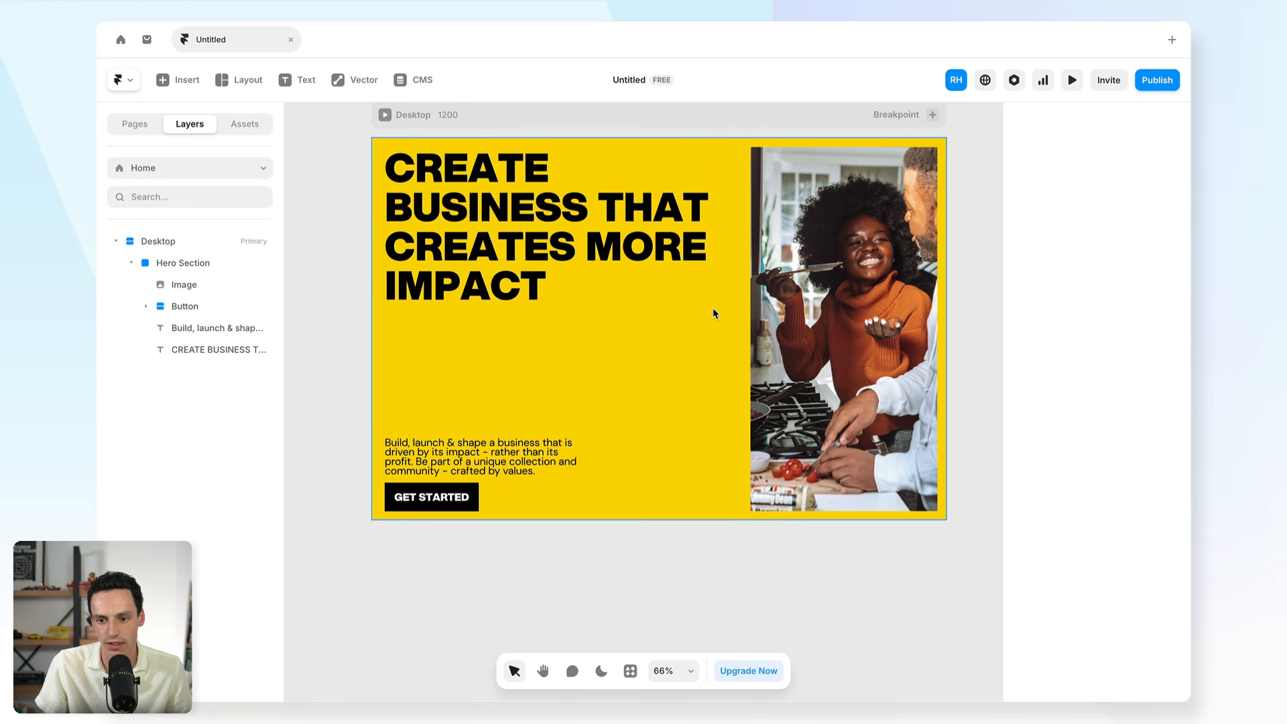
left_click(377, 142)
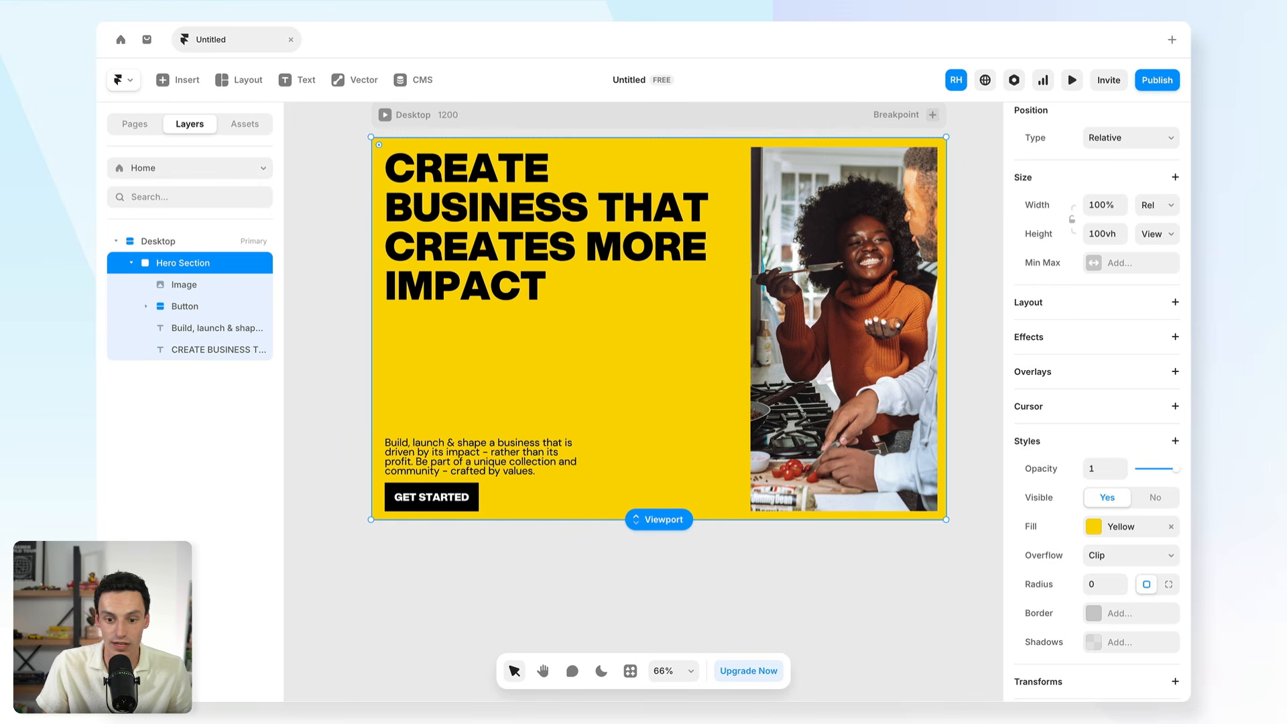
scroll(623, 436, "up", 2)
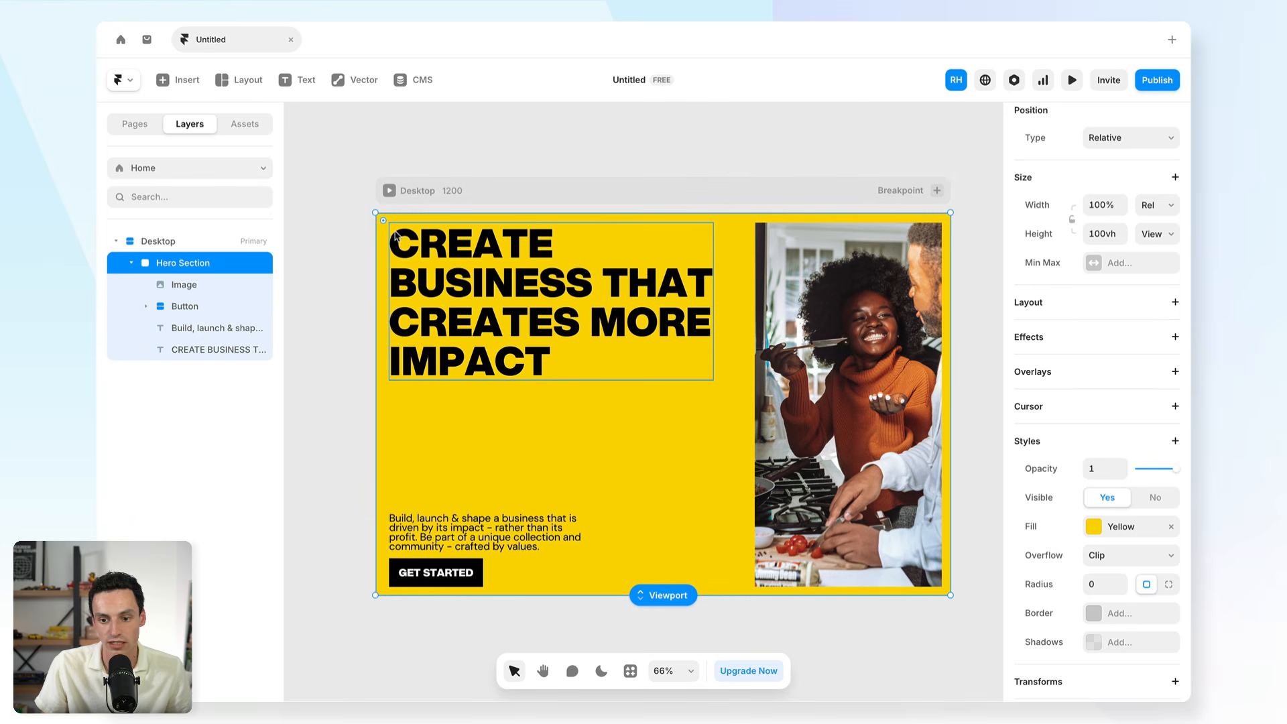
key("r")
left_click_drag(384, 218, 731, 590)
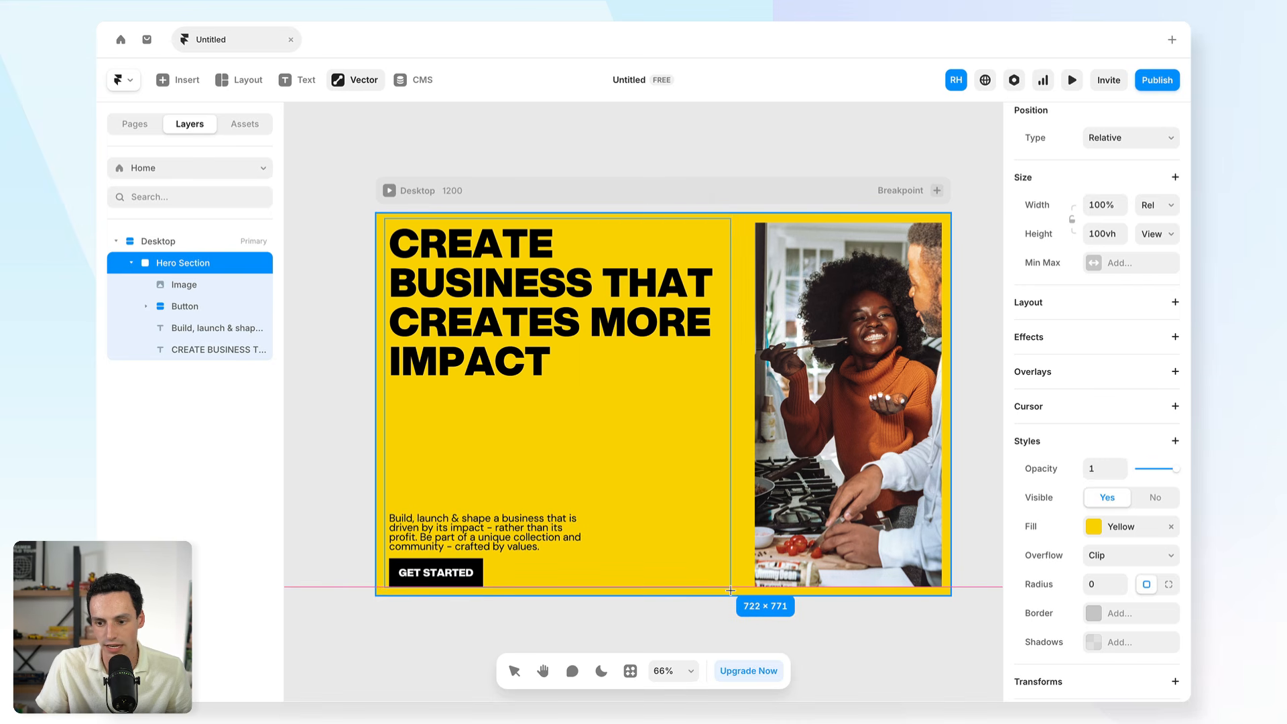
key("Escape")
key("f")
left_click_drag(384, 504, 599, 592)
key("Escape")
Wrap the headline, the paragraph and the Button together in a new frame inside the Hero Section
left_click(479, 575)
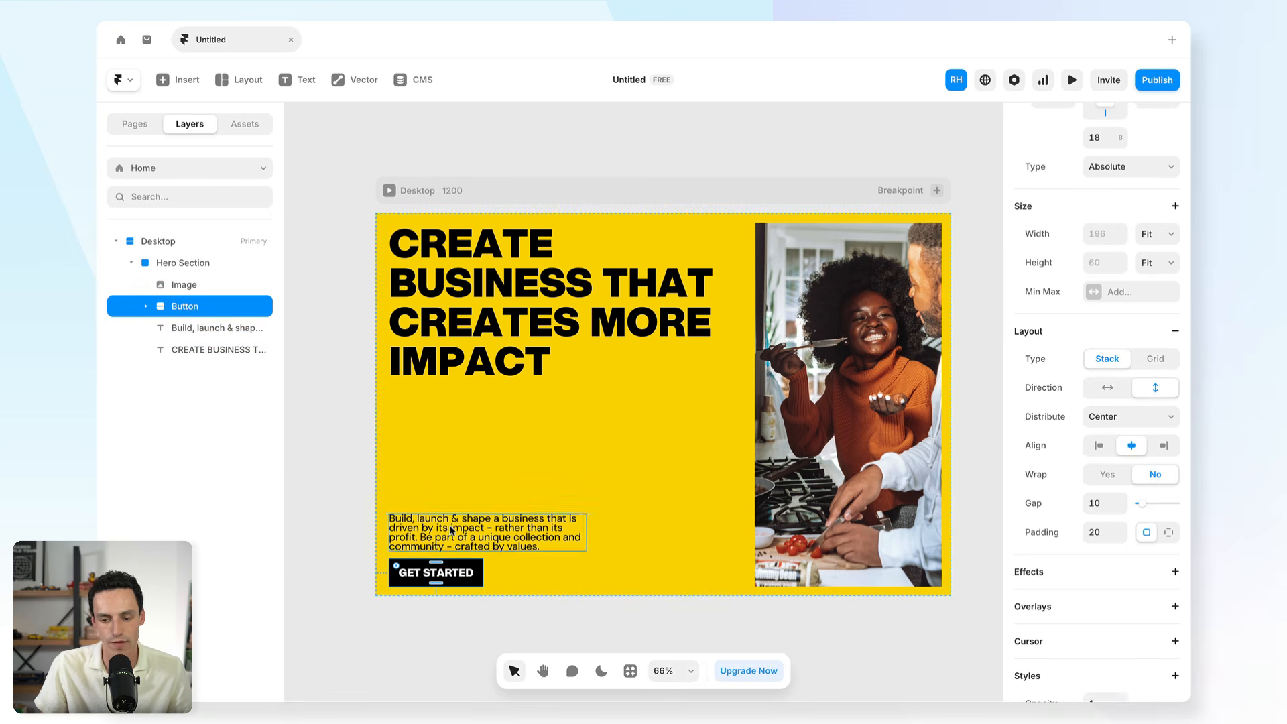
left_click(146, 306)
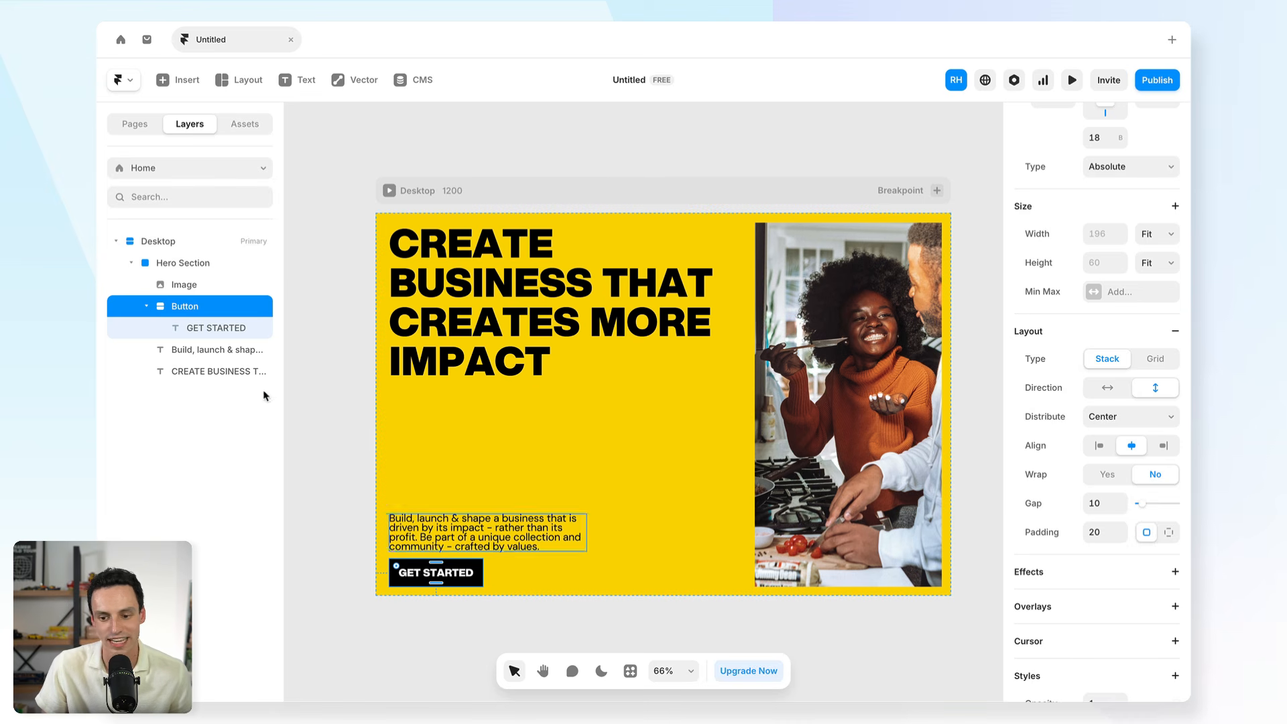
left_click(500, 342)
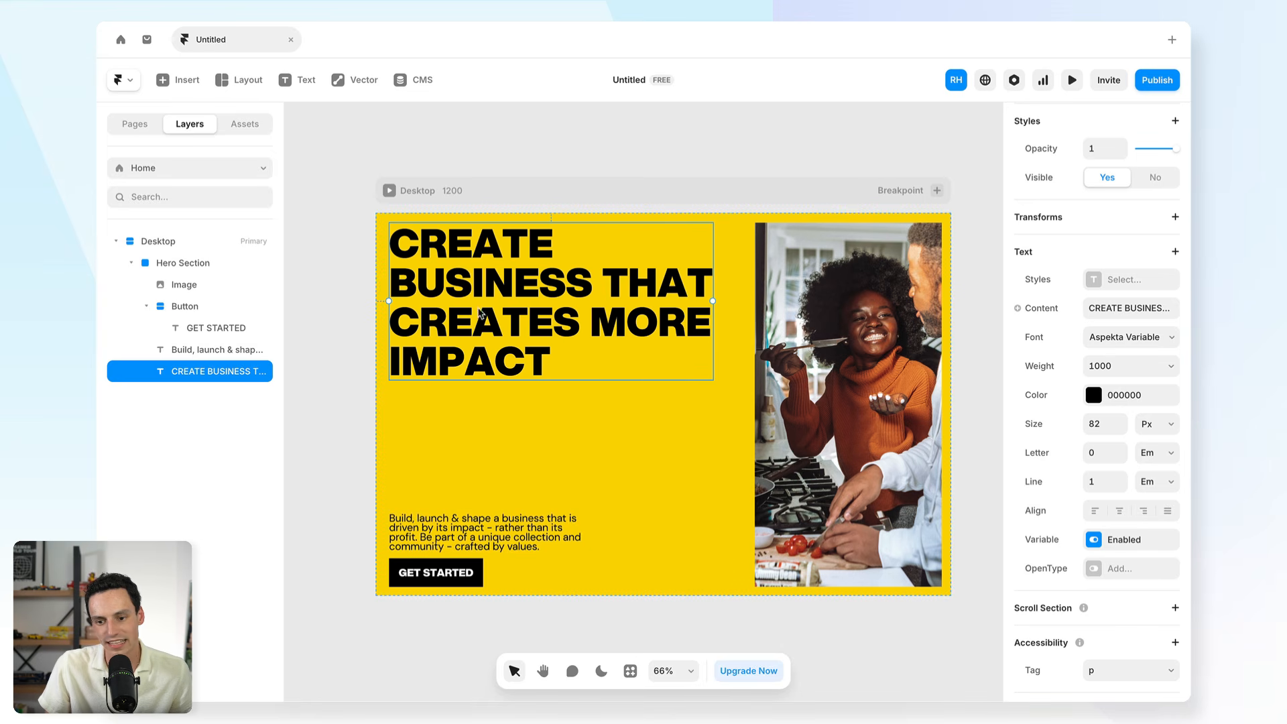
left_click(485, 544, "shift")
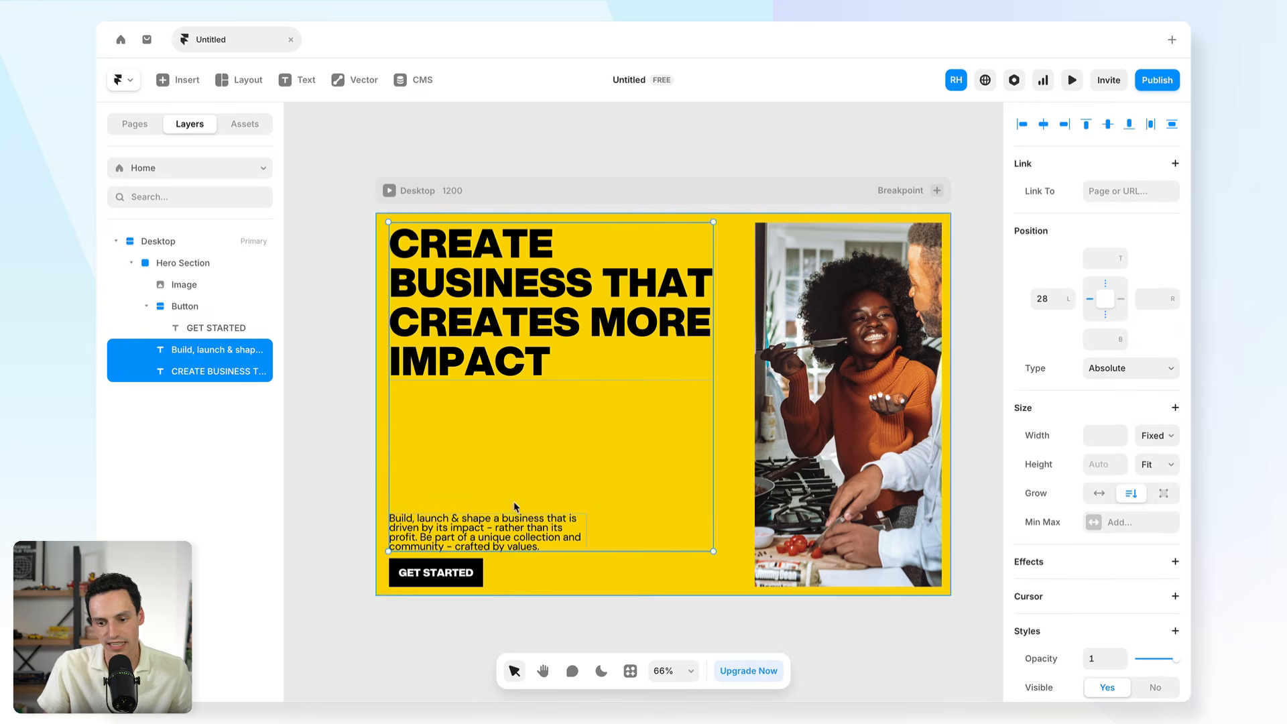
left_click(480, 575, "shift")
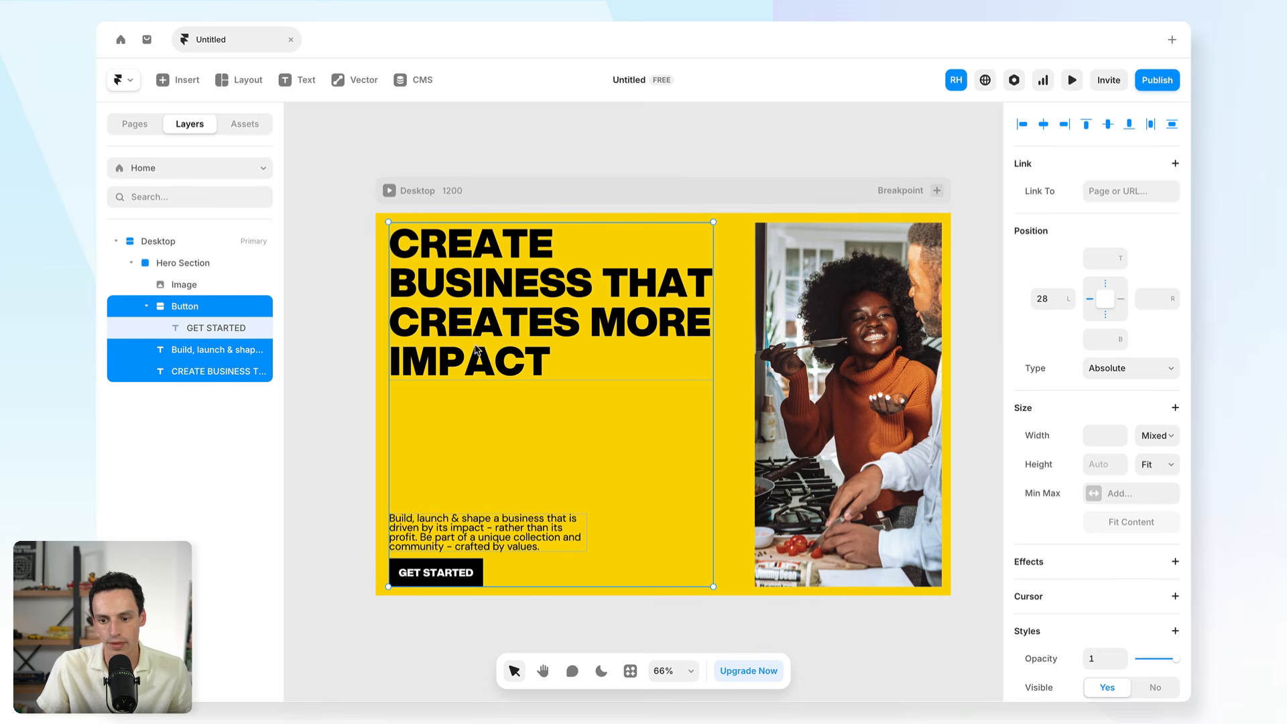
right_click(471, 357)
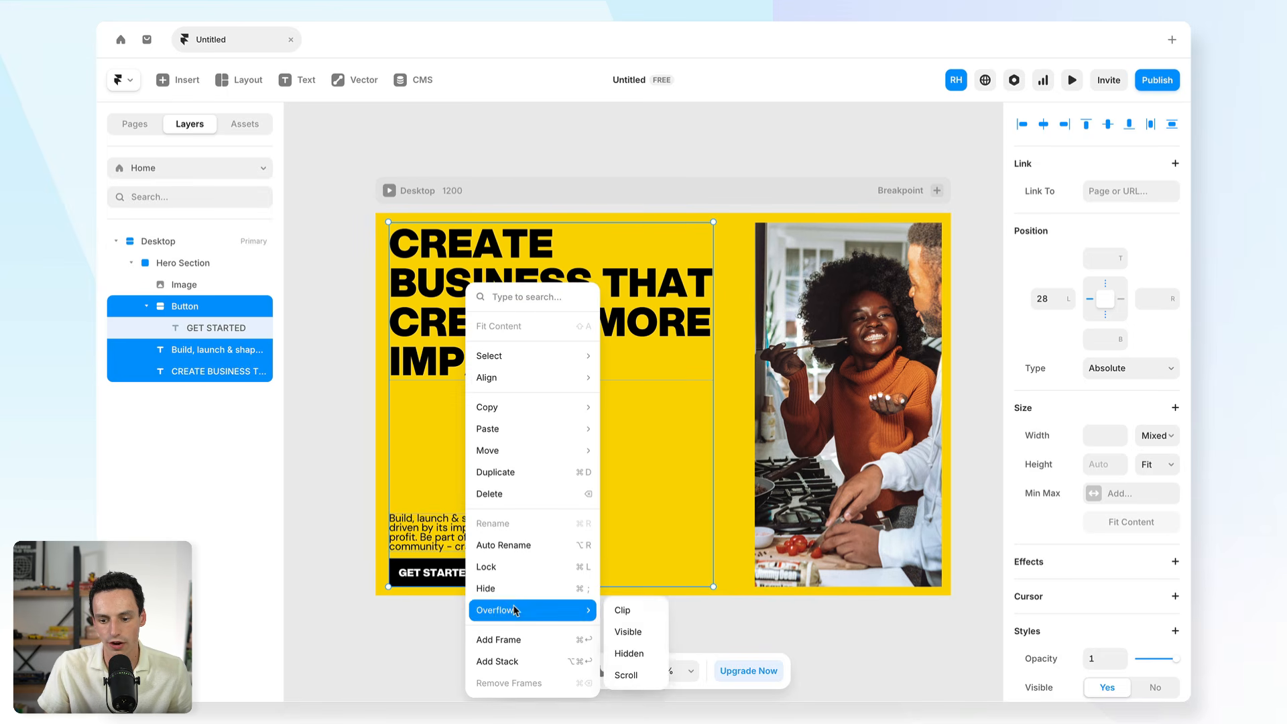
left_click(512, 638)
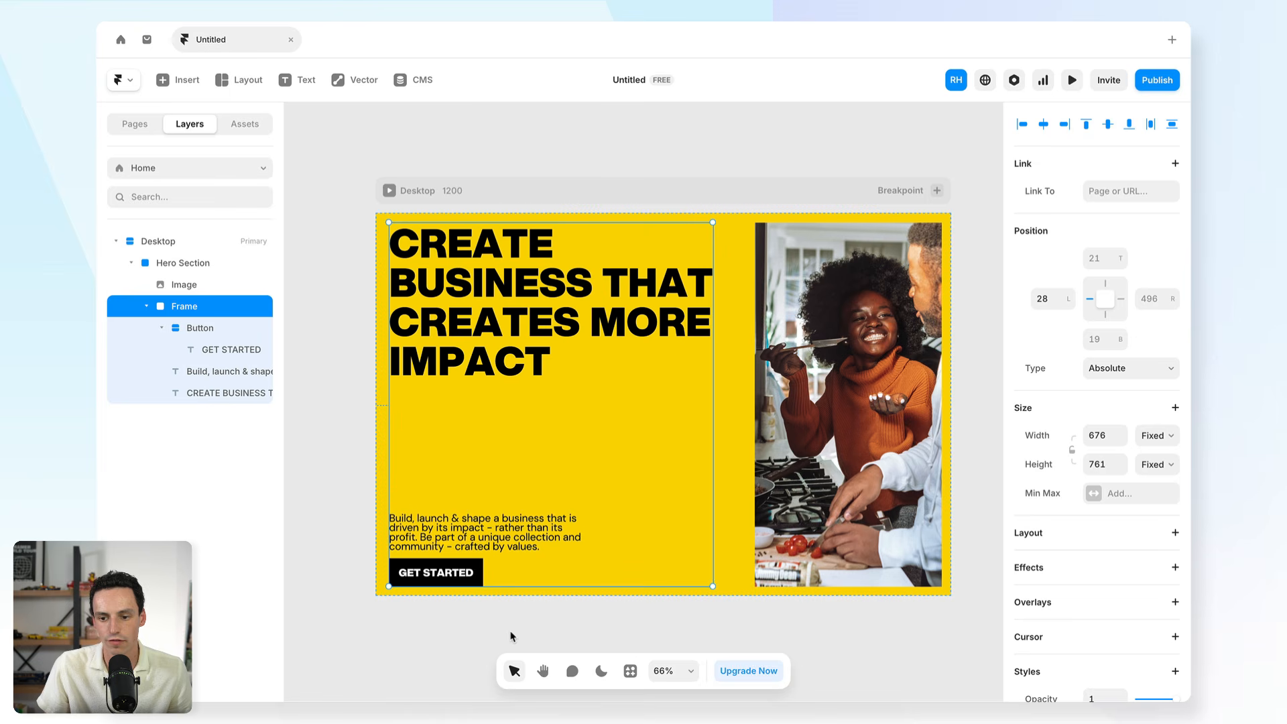
Collapse the Button layer and rename the new frame to "Left"
left_click(161, 328)
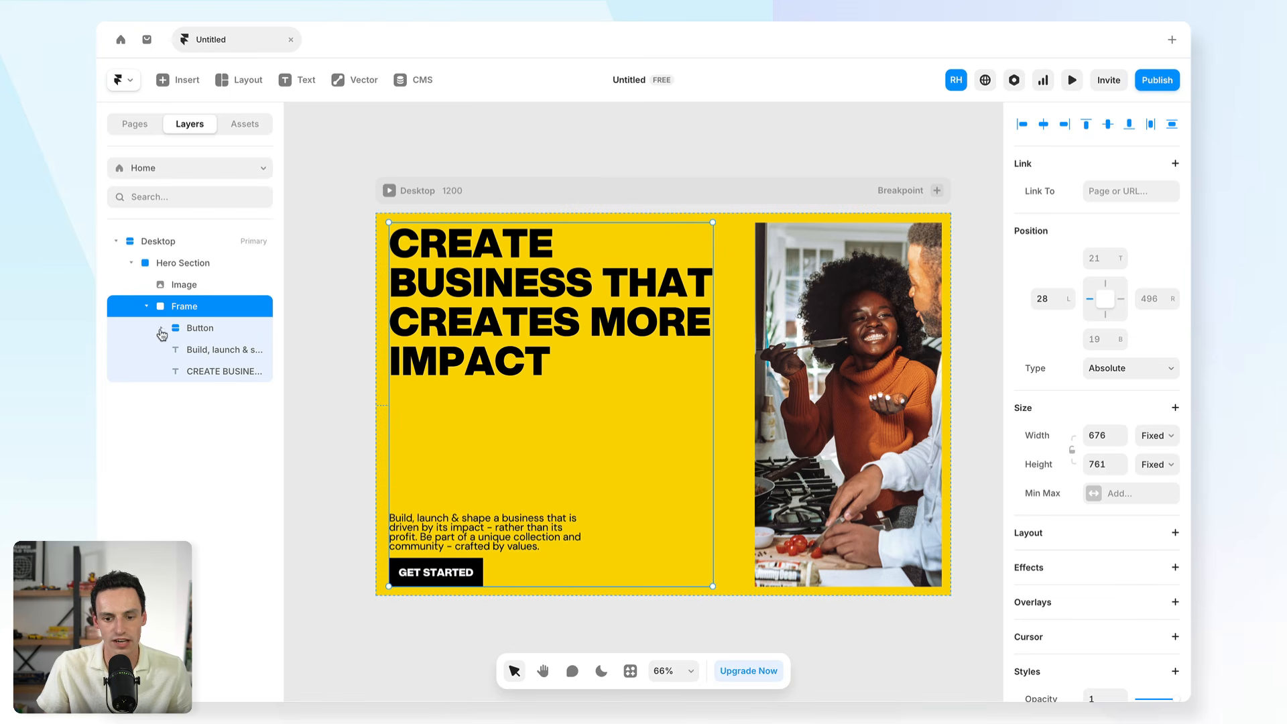
double_click(195, 306)
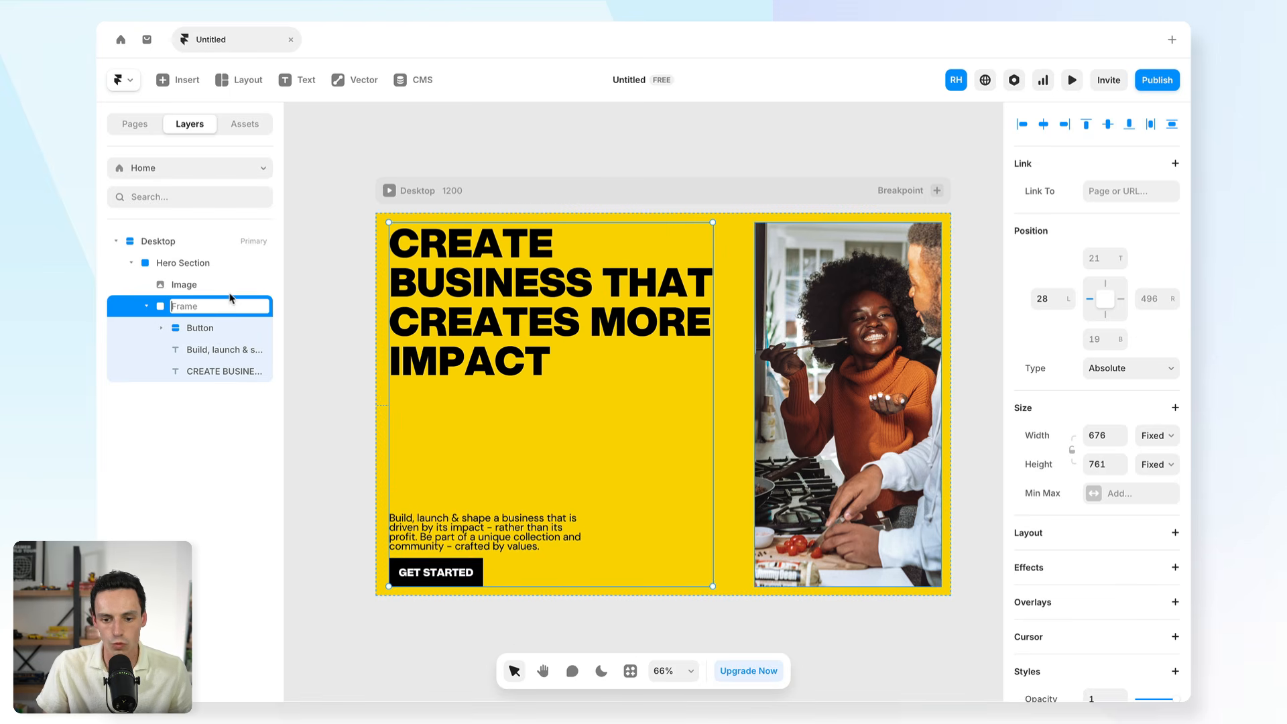
type("Left")
key("Return")
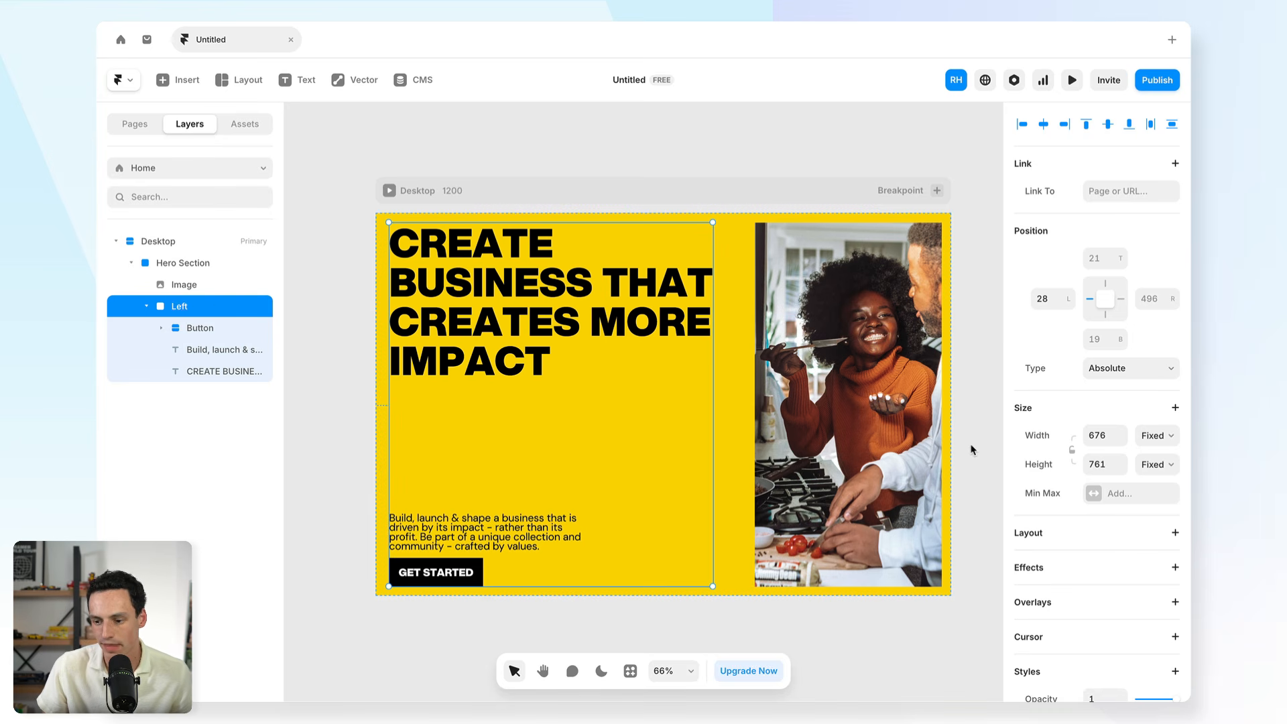
Add a layout to the Left frame, try the Grid type and horizontal direction, and settle on a vertical Stack
left_click(1175, 532)
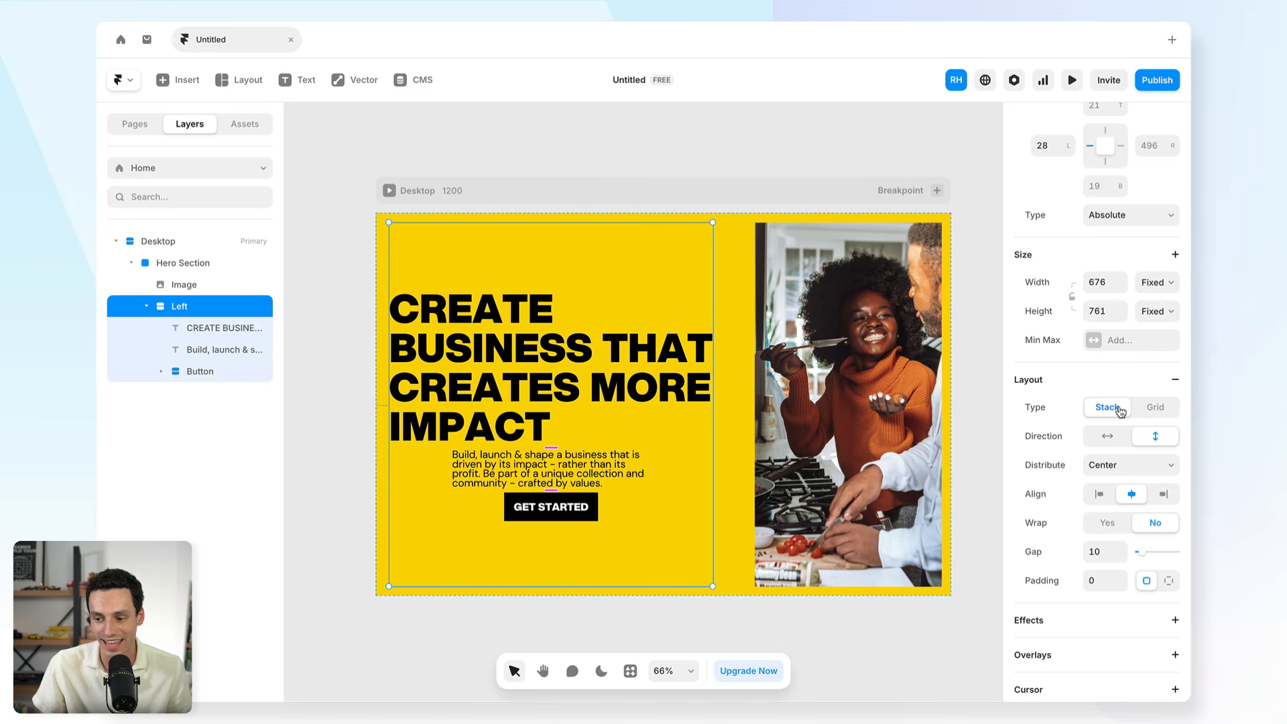
left_click(1155, 407)
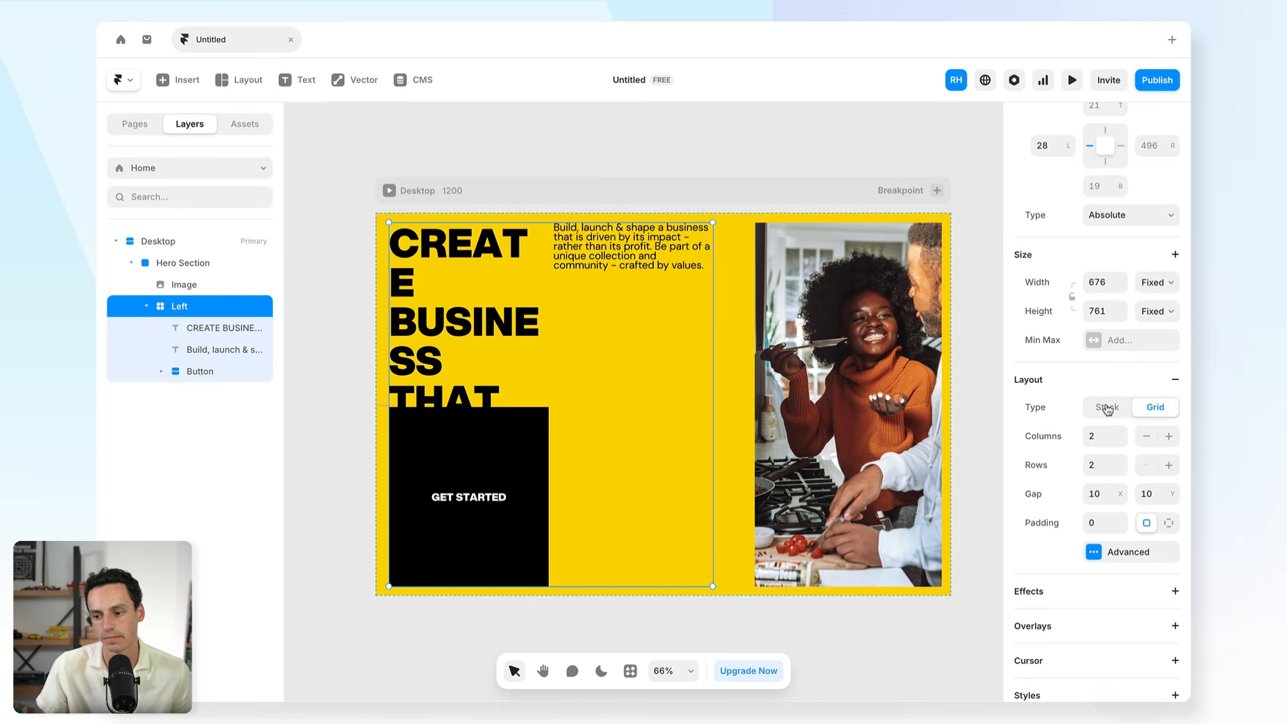
left_click(1106, 407)
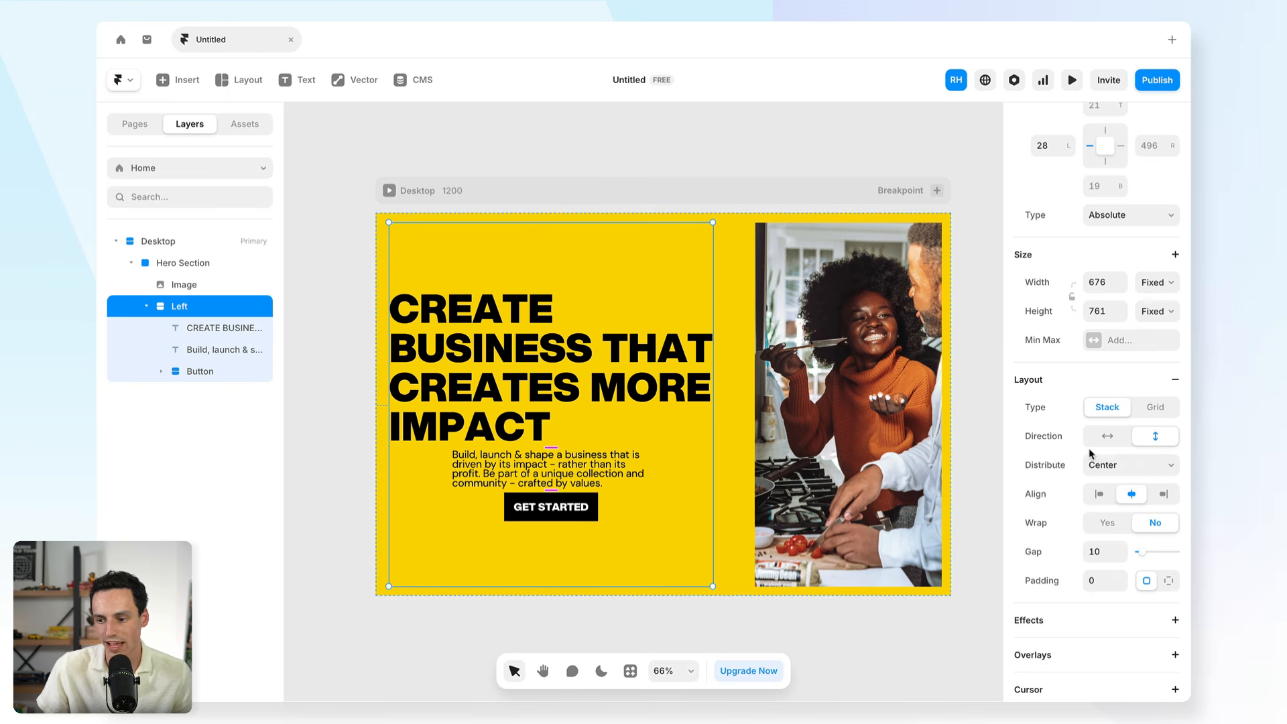
left_click(1110, 444)
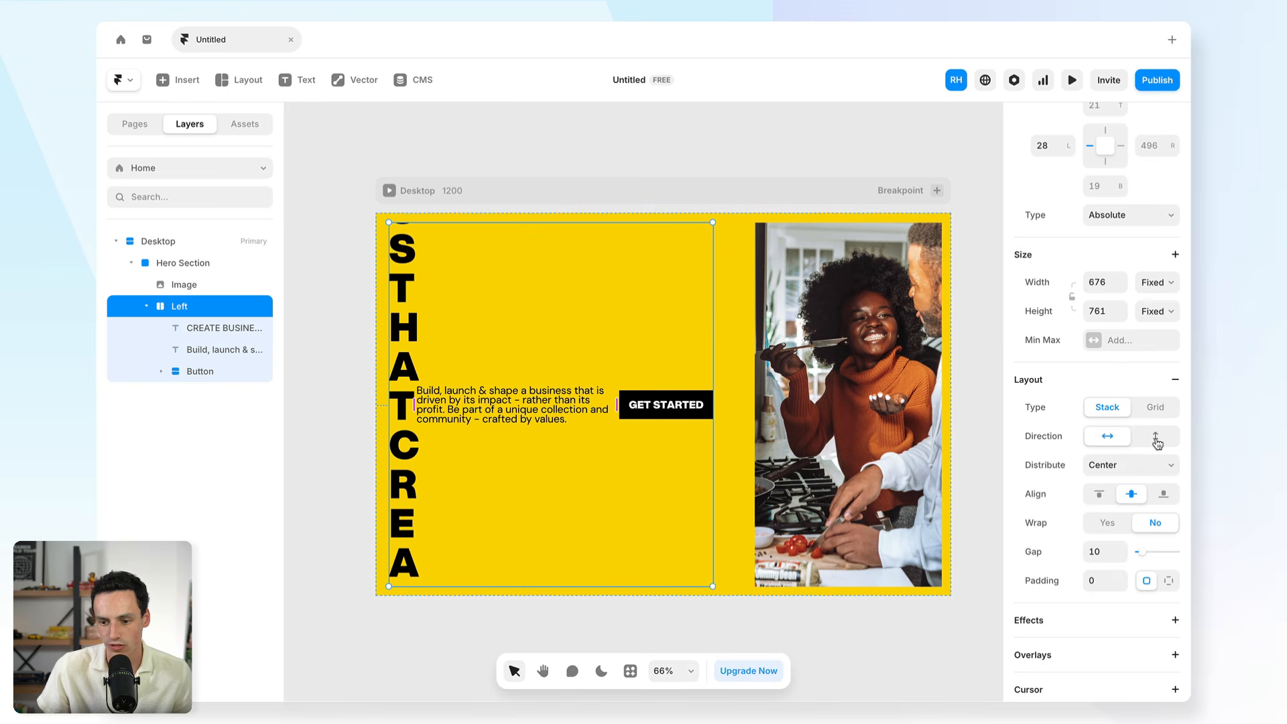
left_click(1156, 437)
Set the Left stack's distribution to Start, try the center and right alignments, and settle on left alignment
left_click(1147, 465)
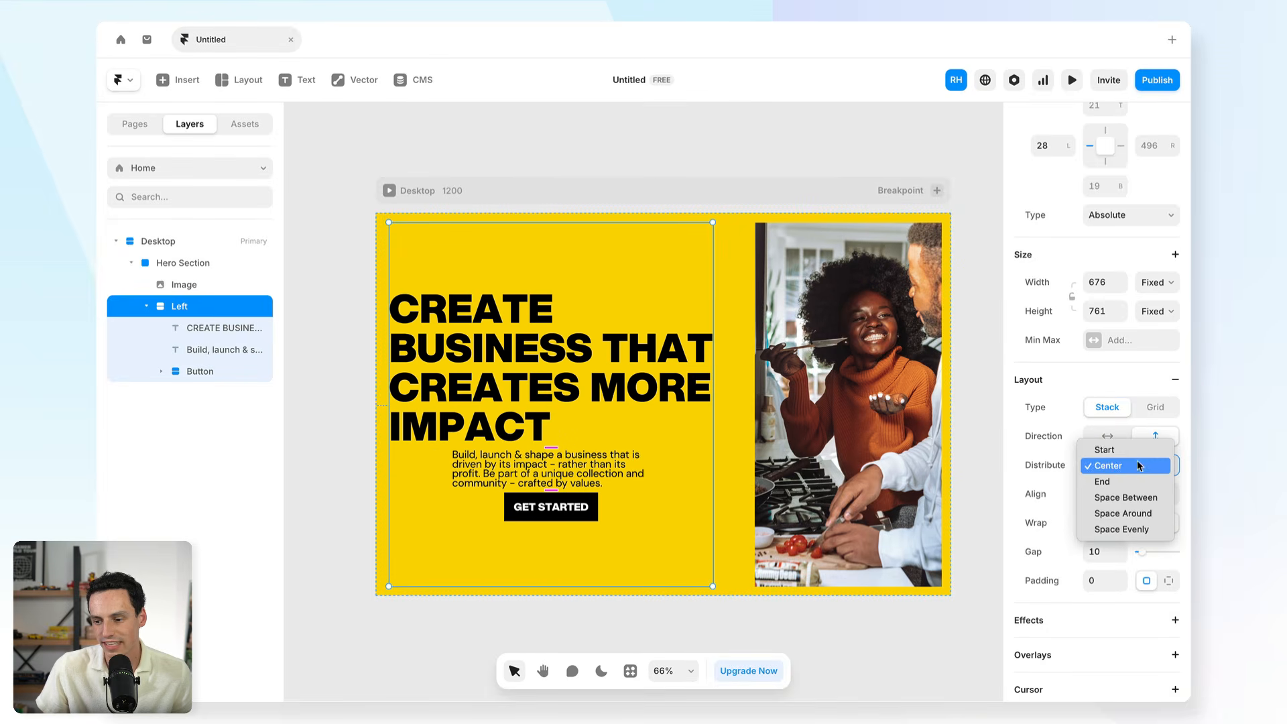
left_click(1130, 451)
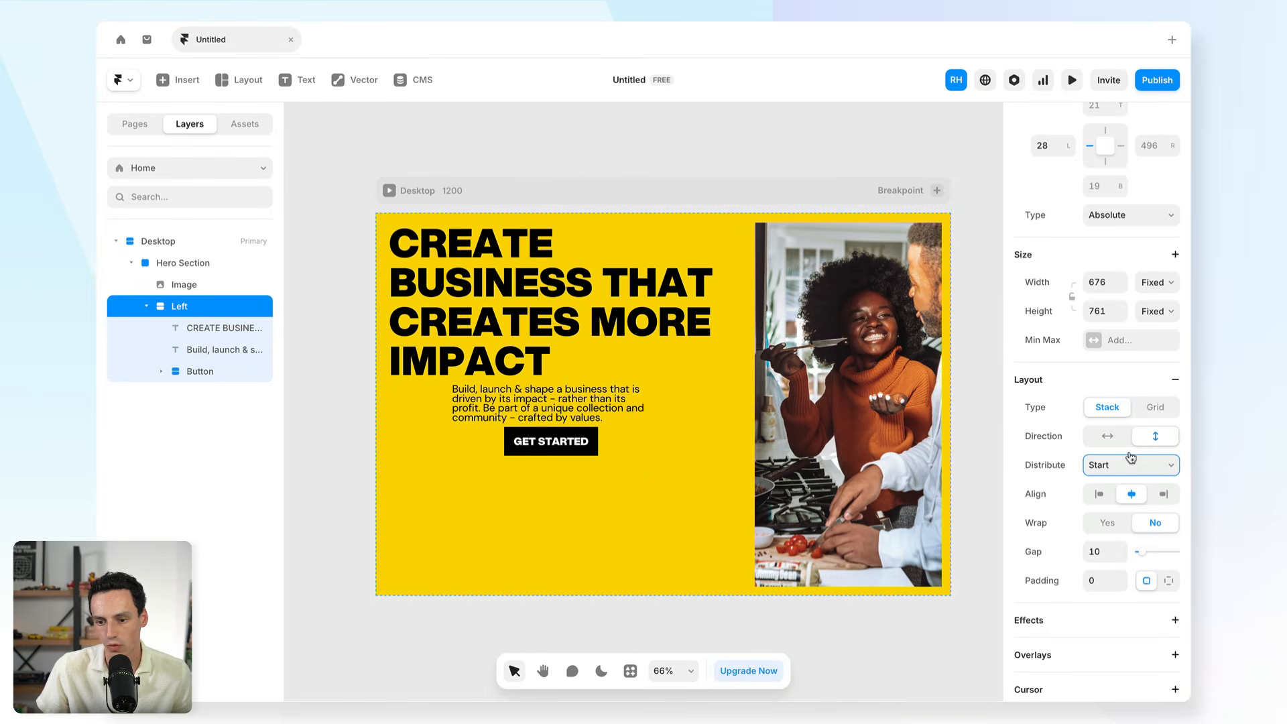
left_click(1101, 495)
left_click(1132, 496)
left_click(1163, 493)
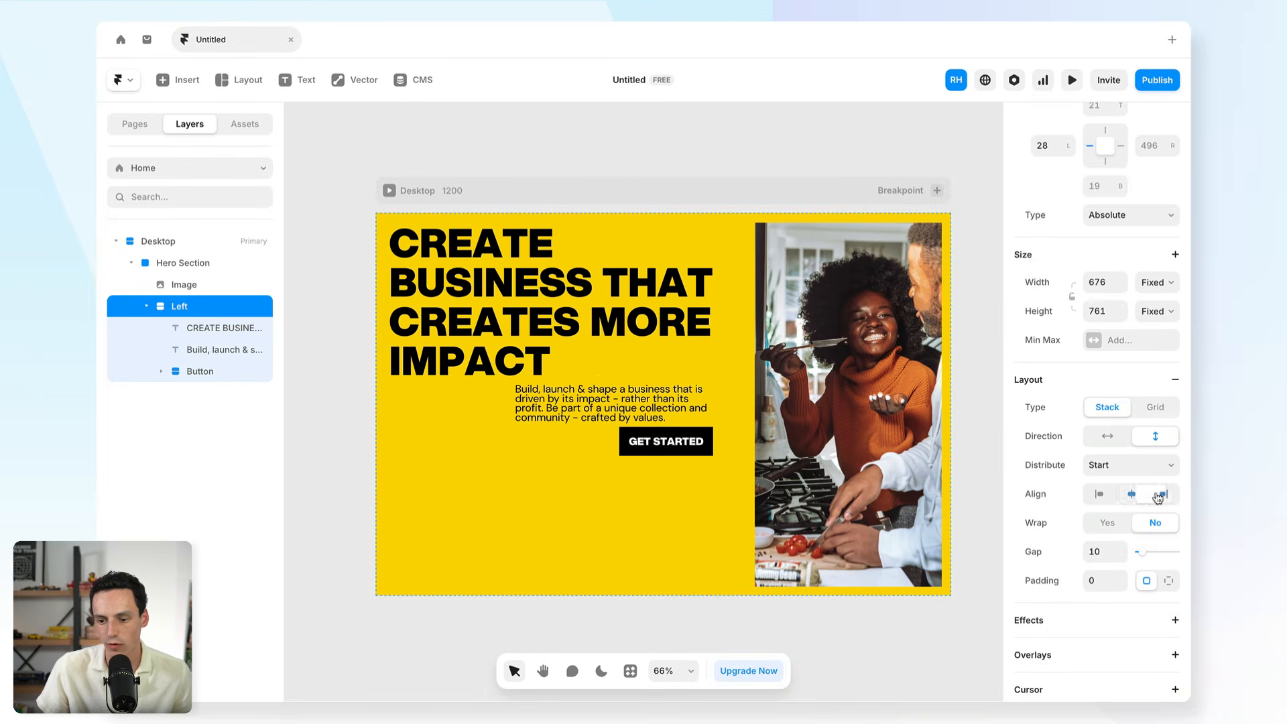
left_click(1100, 494)
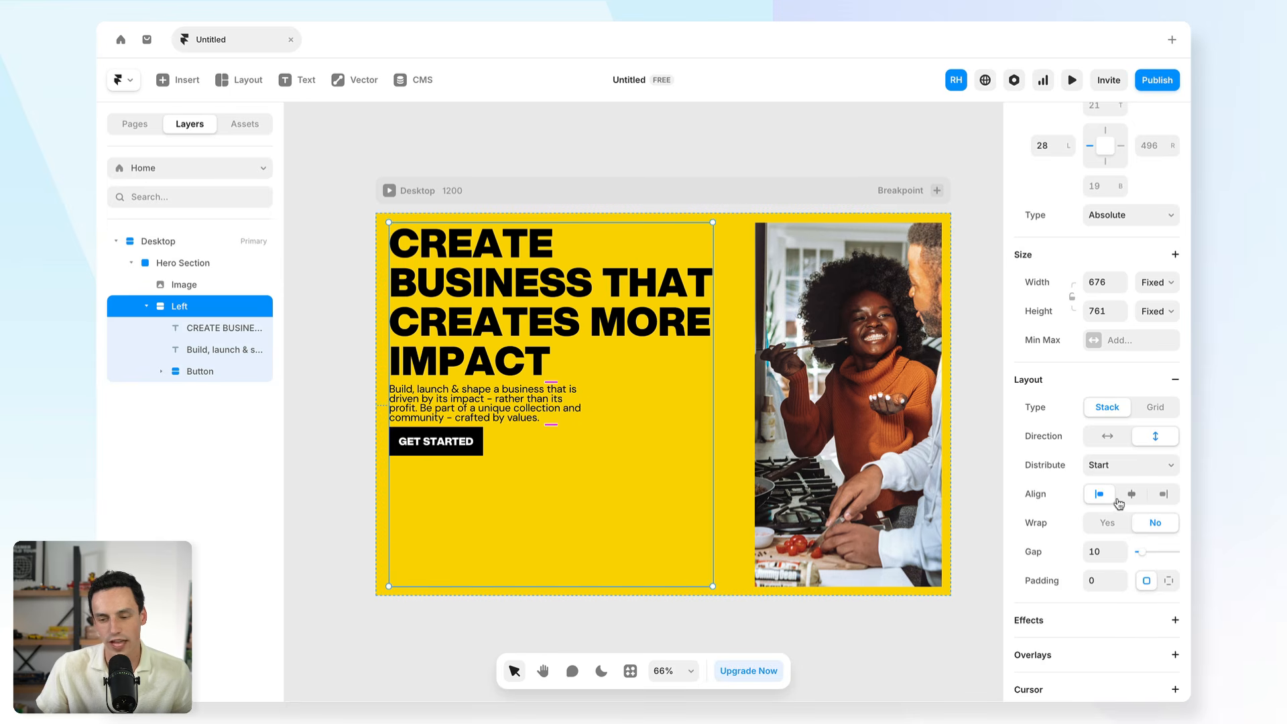
Try wrapping on the Left stack, turn it off again, and set the gap between its items to 35
left_click(1107, 528)
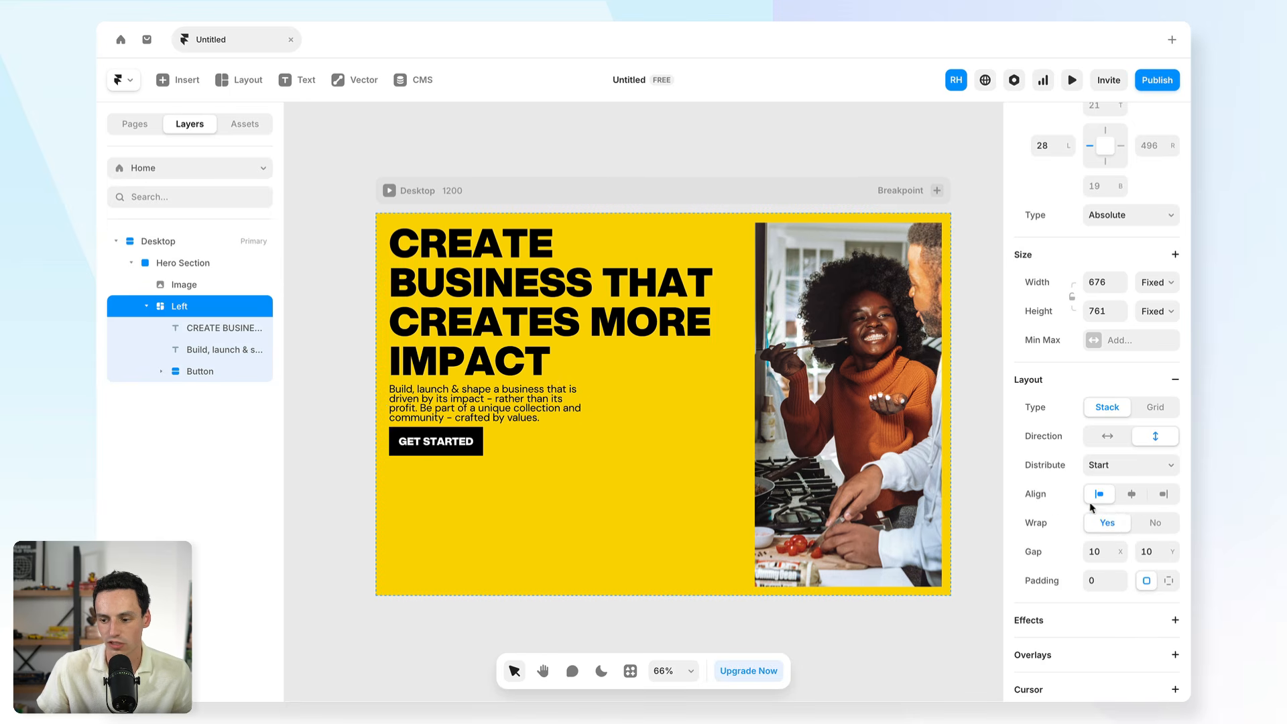
left_click(1144, 529)
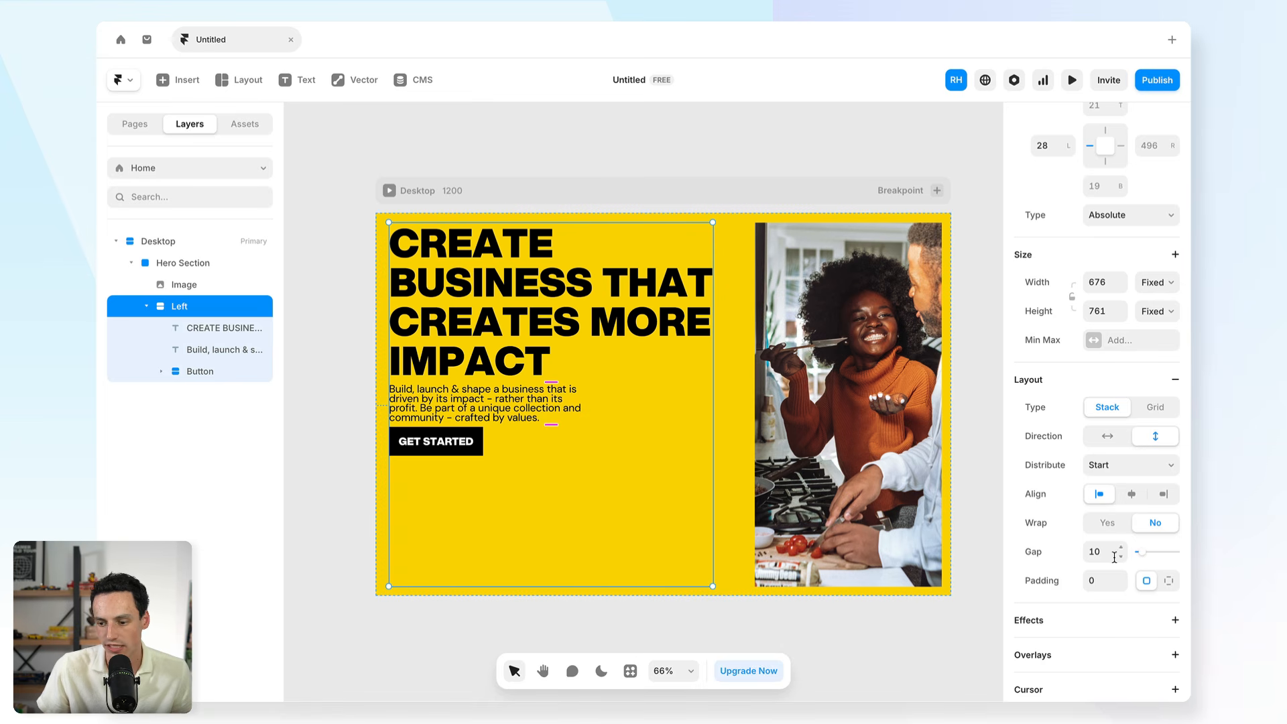
scroll(559, 396, "up", 3)
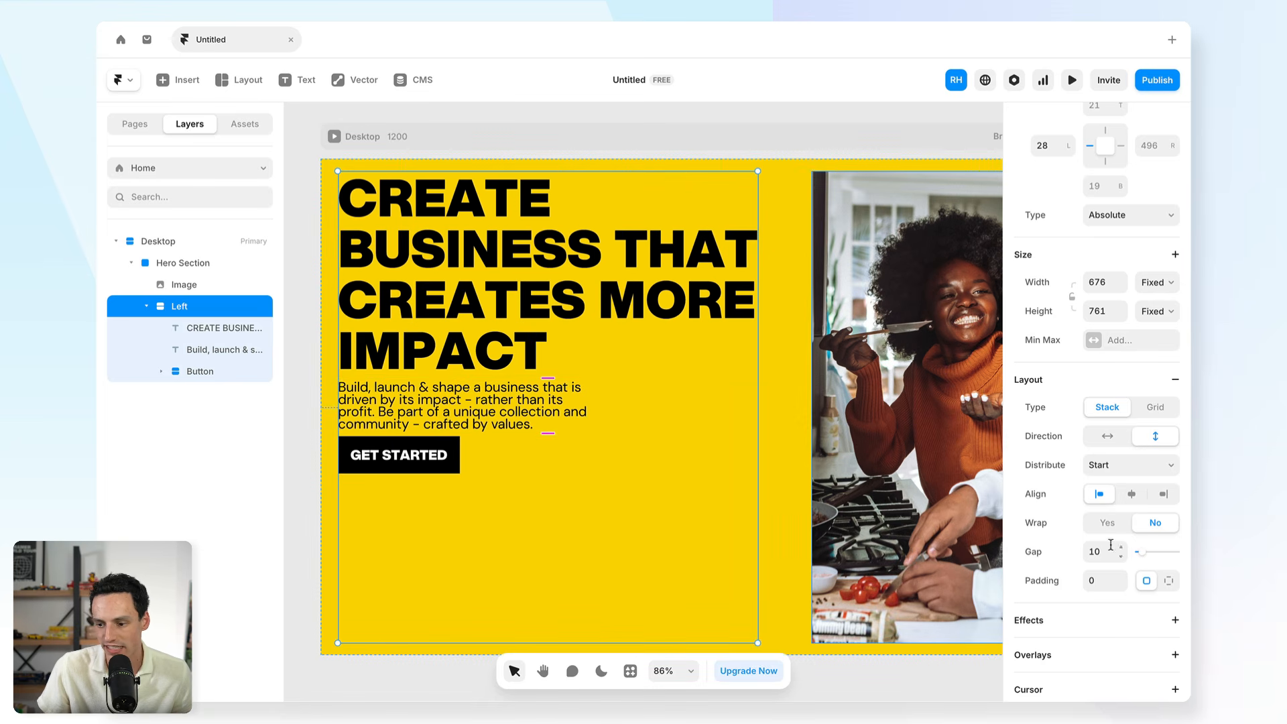
left_click_drag(1143, 553, 1150, 560)
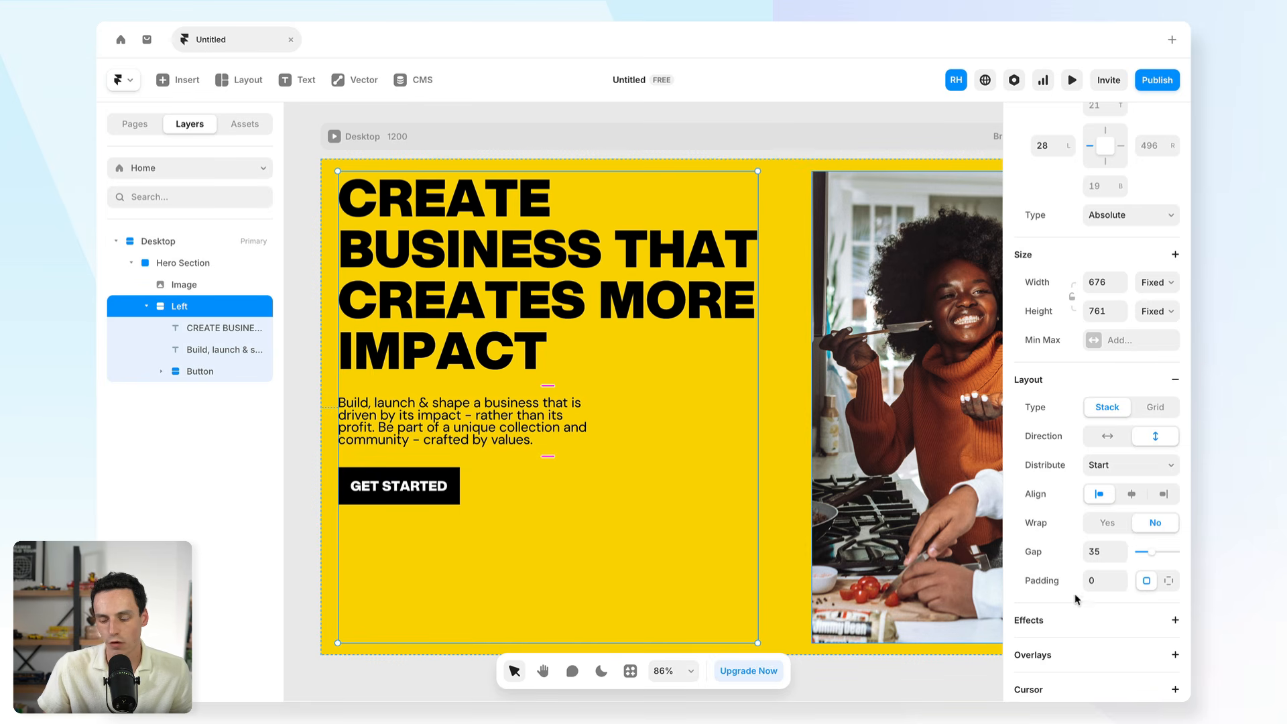
left_click(1103, 581)
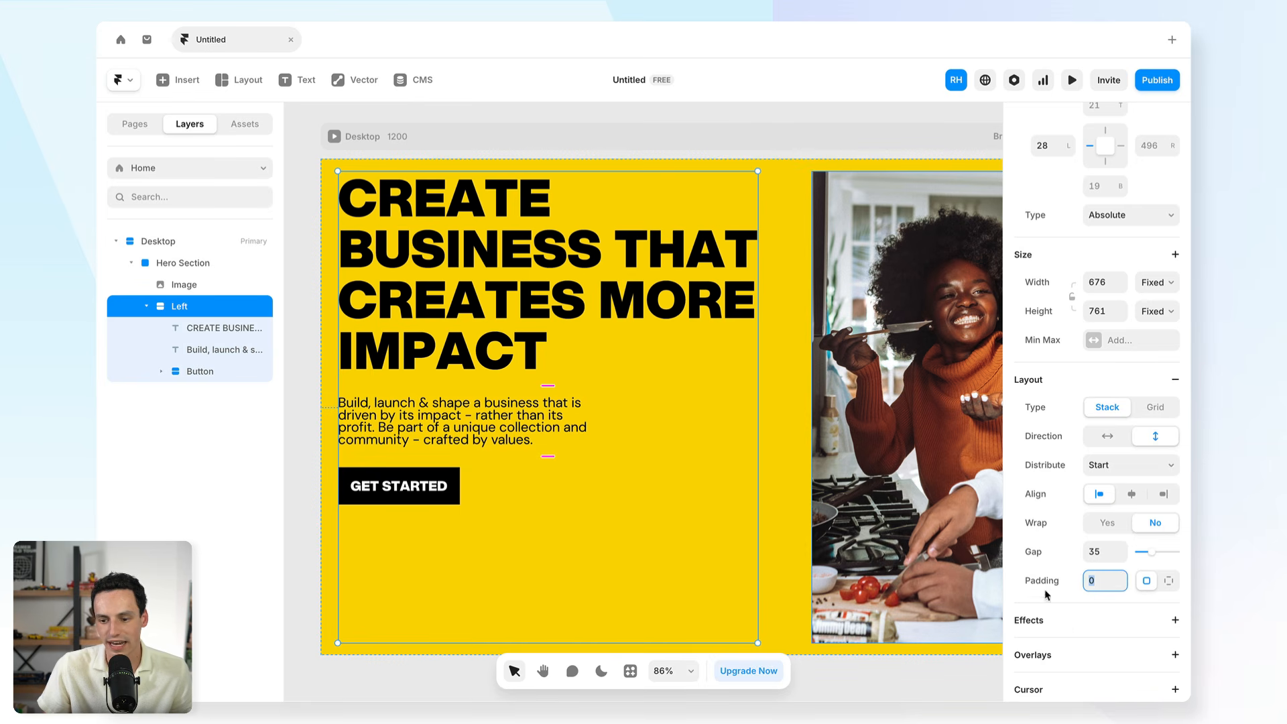
scroll(1025, 610, "down", 1)
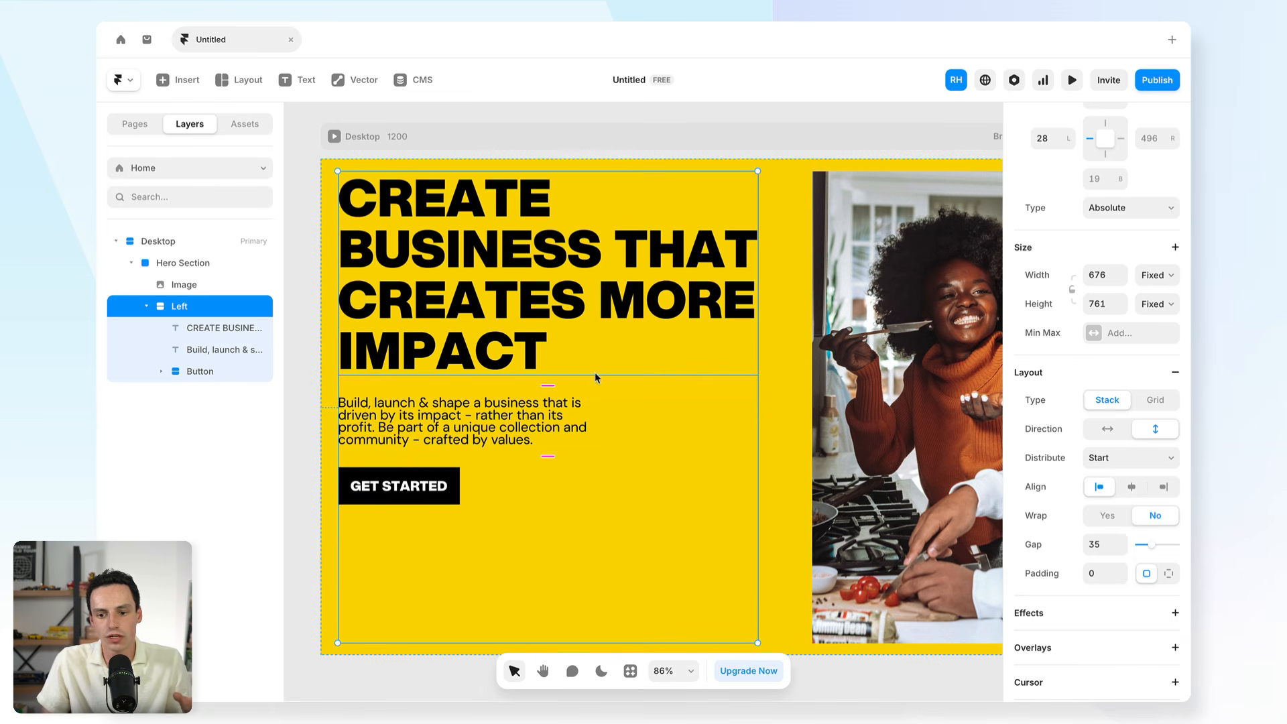
Check the Left stack's headline, paragraph and Button individually, and set the stack's distribution to Space Between
left_click(466, 298)
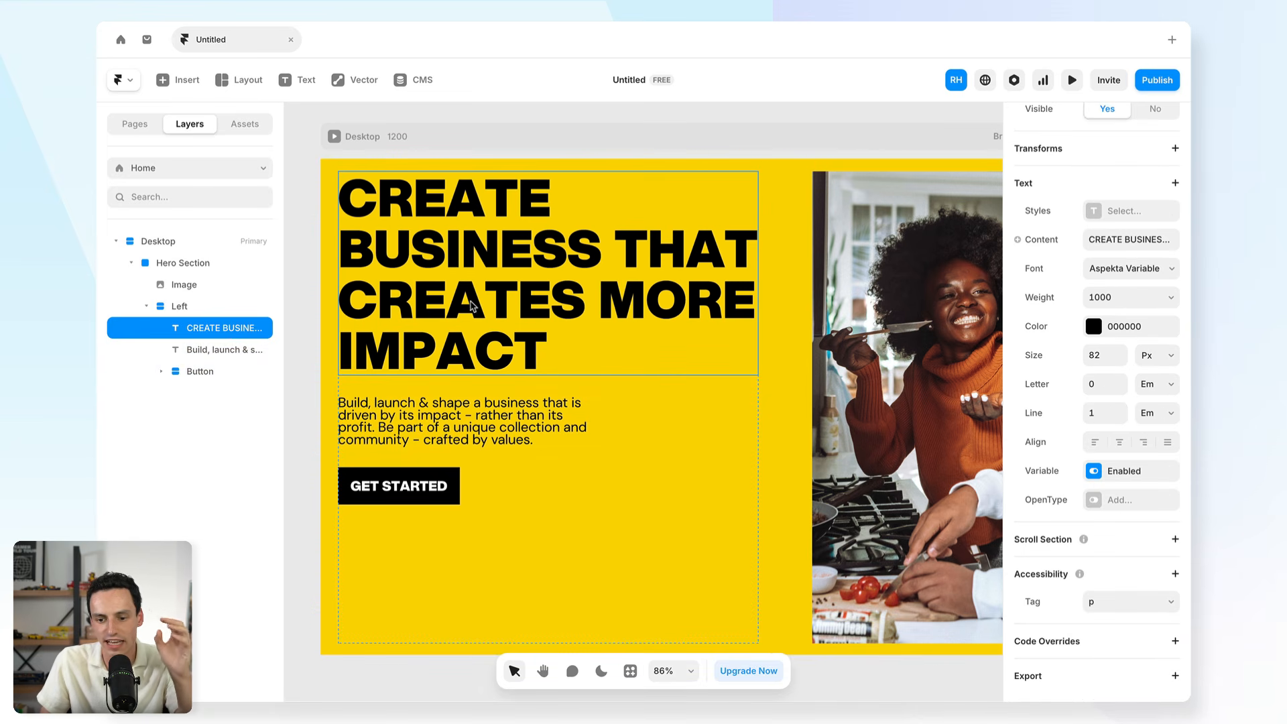
left_click(440, 416)
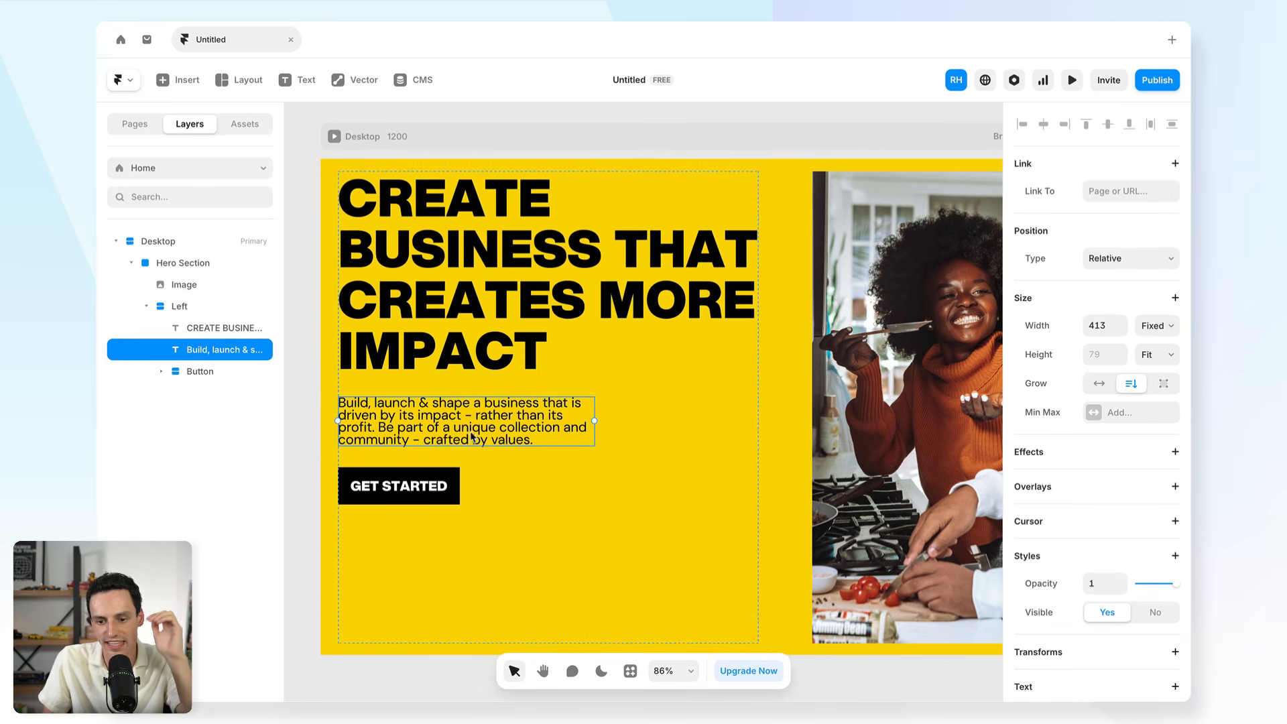
left_click(454, 472)
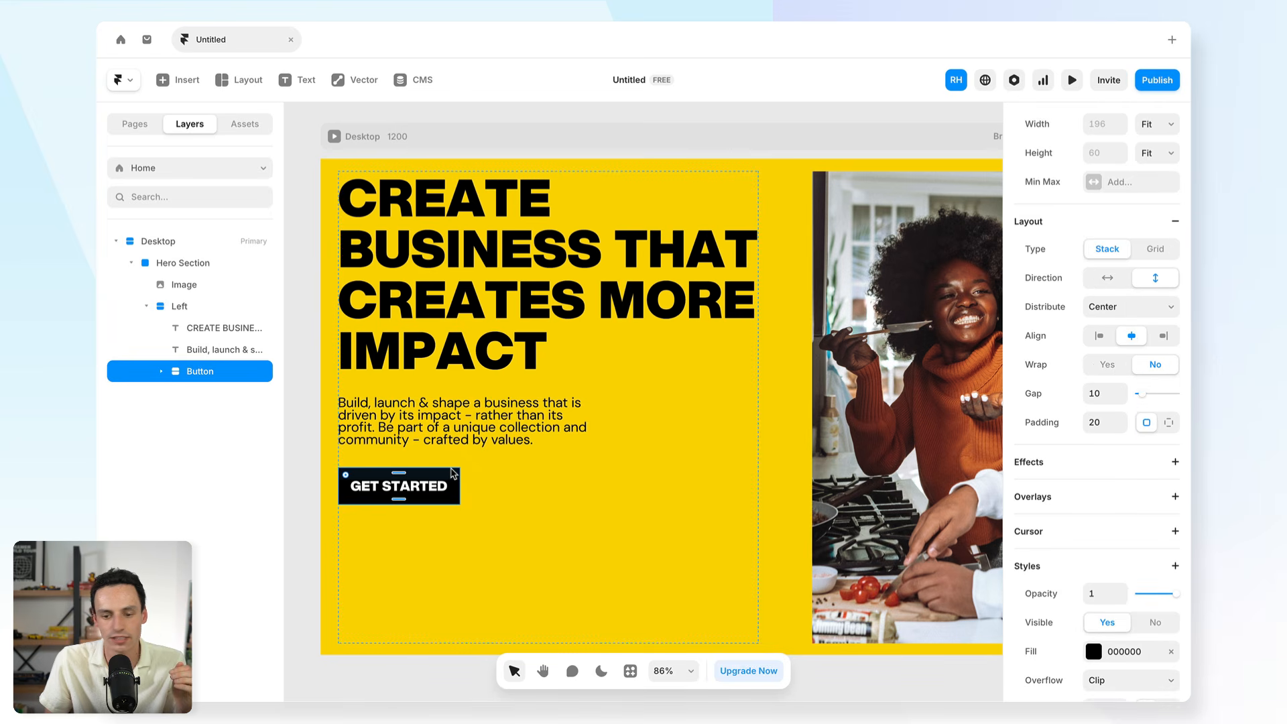
left_click(694, 489)
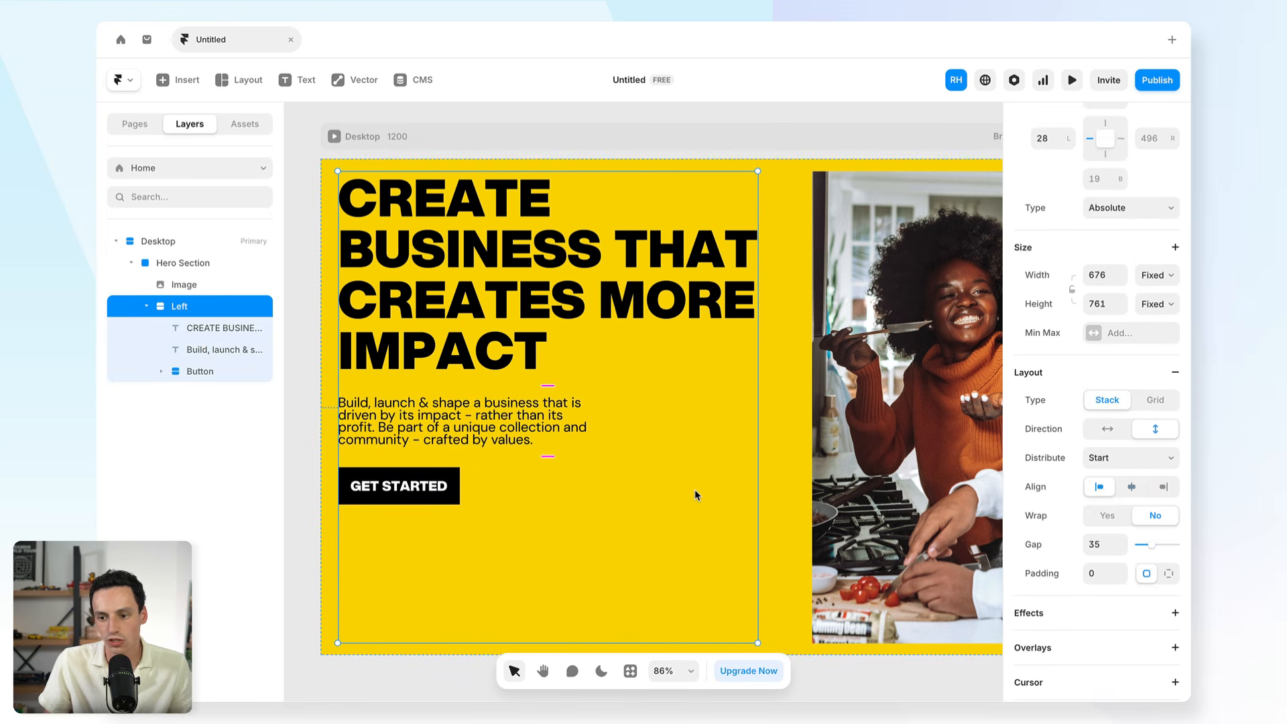
left_click(1127, 462)
left_click(1130, 506)
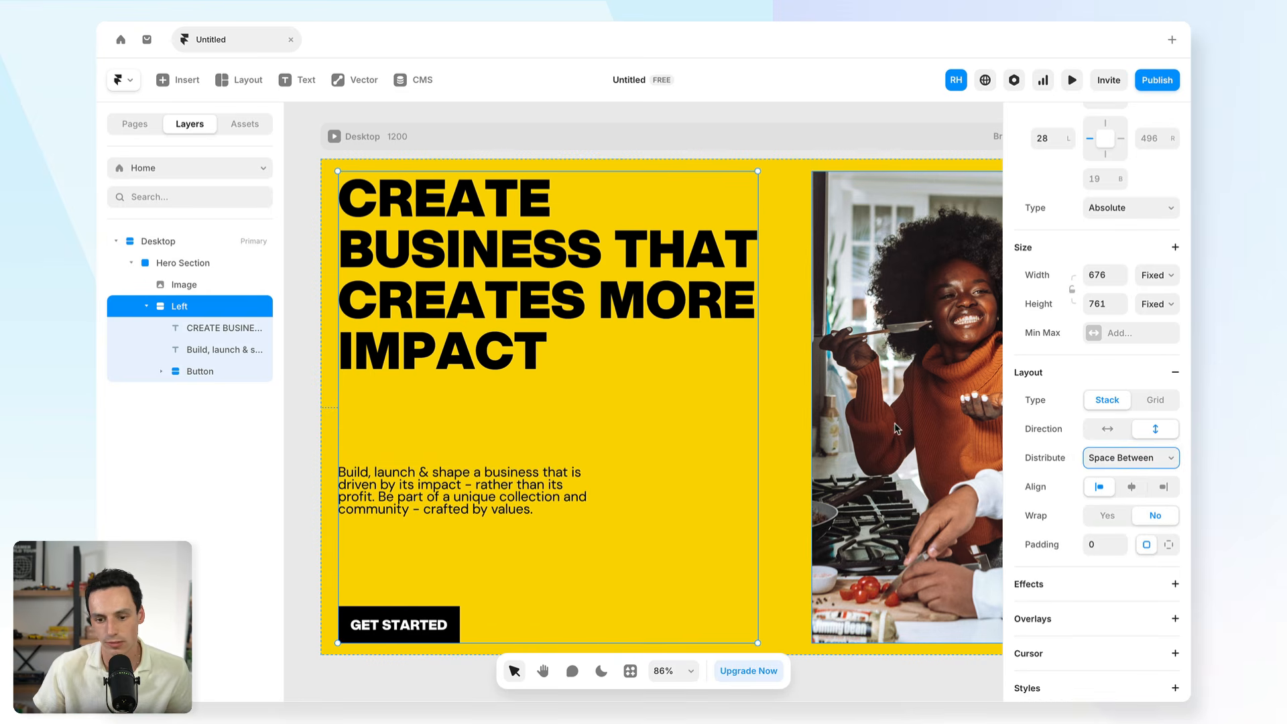
Select the paragraph and the Button in the Left stack and wrap them together in a new frame
scroll(848, 416, "down", 1)
left_click(483, 459)
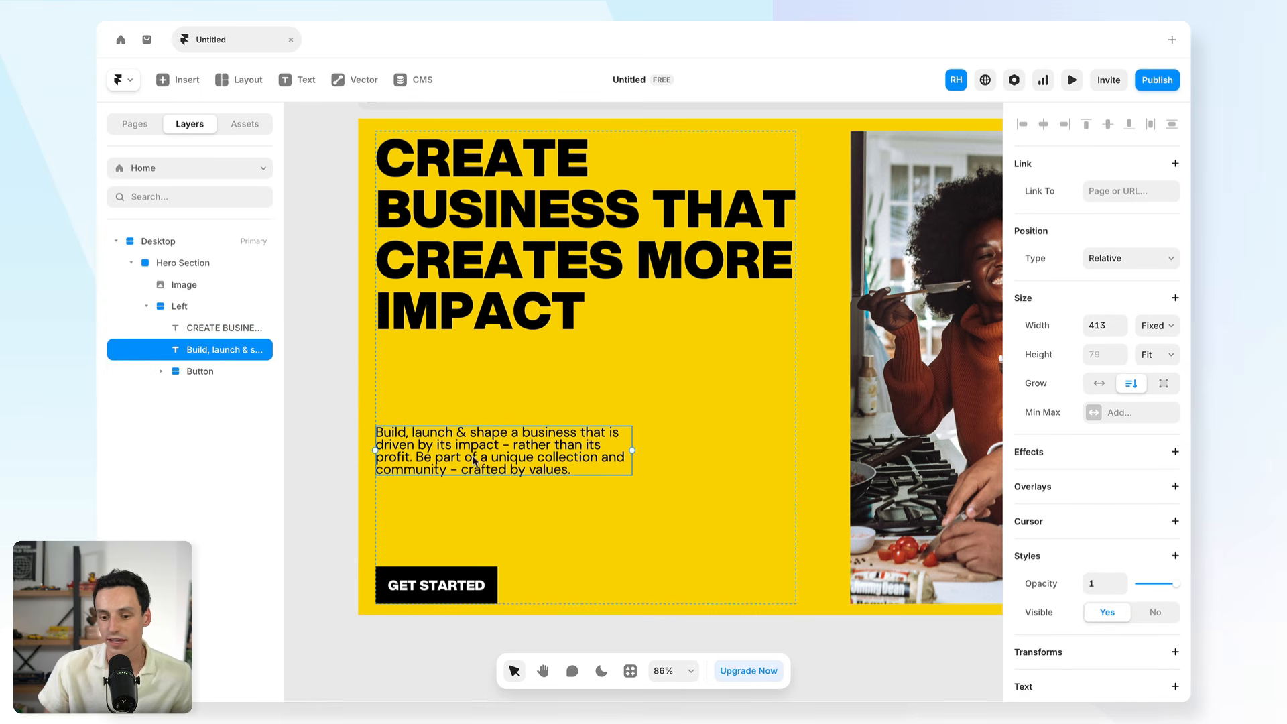
left_click(490, 590)
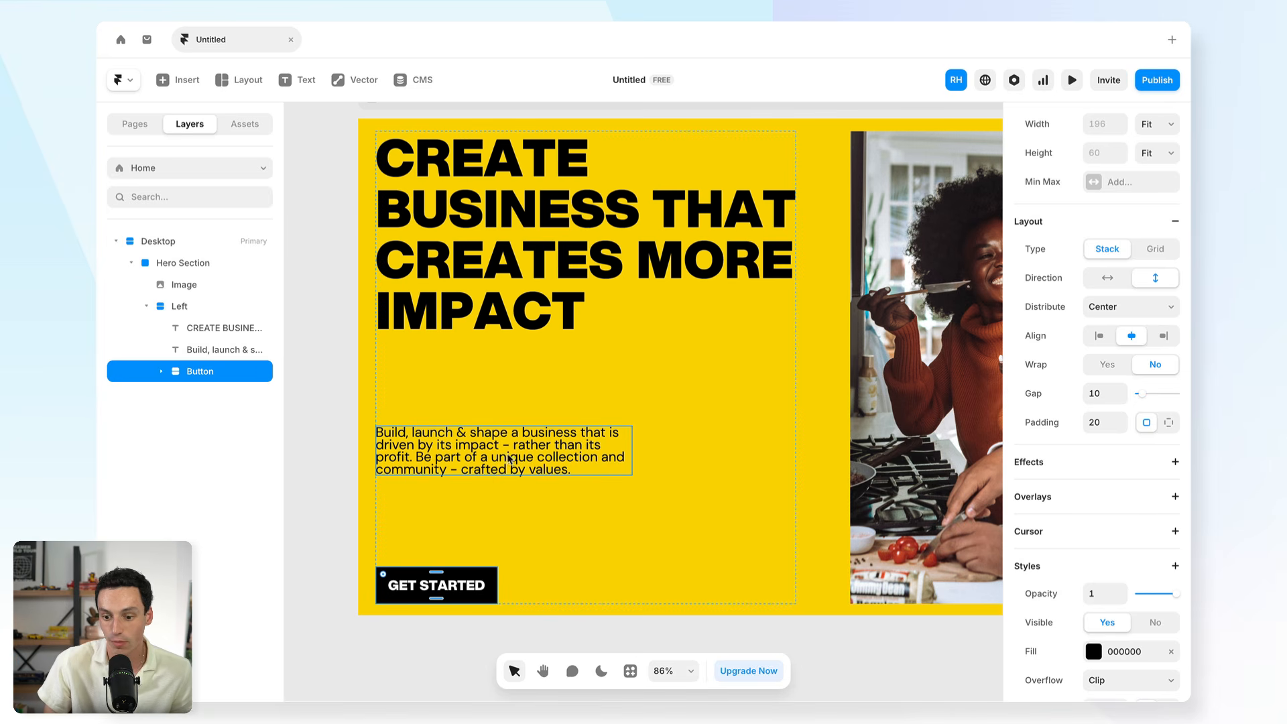
left_click(501, 450)
left_click(462, 586)
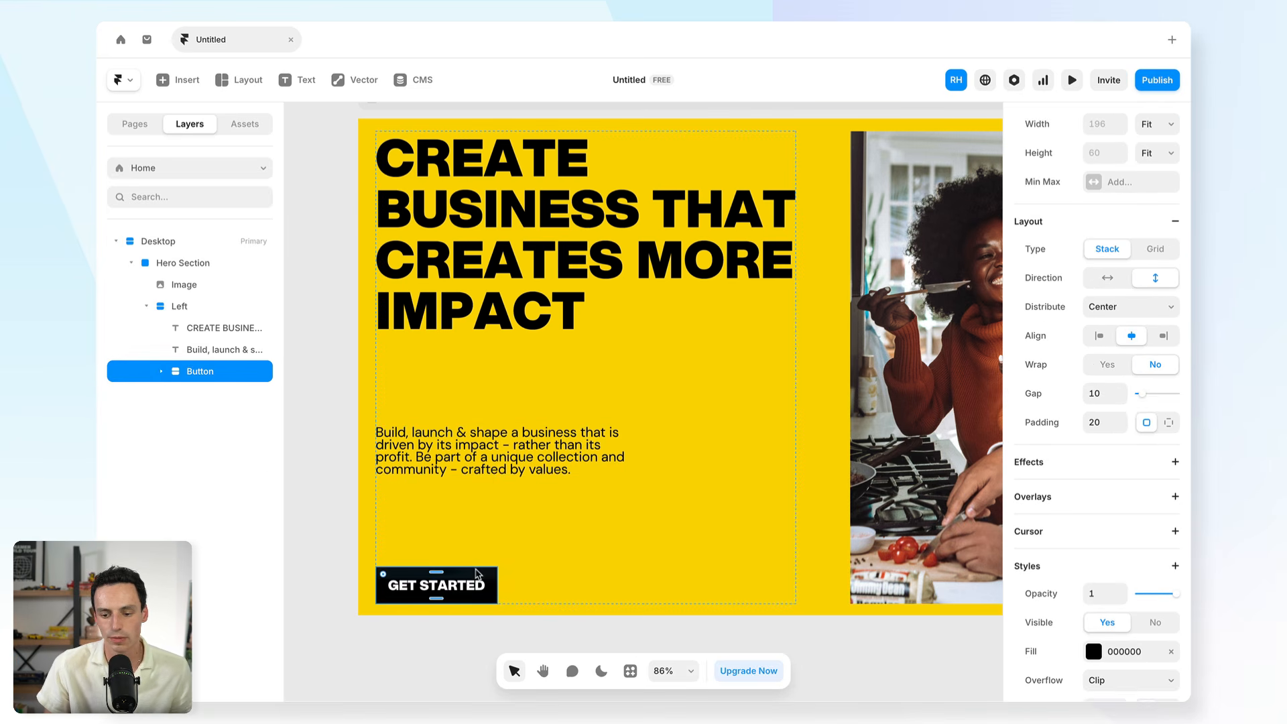
left_click(218, 349, "shift")
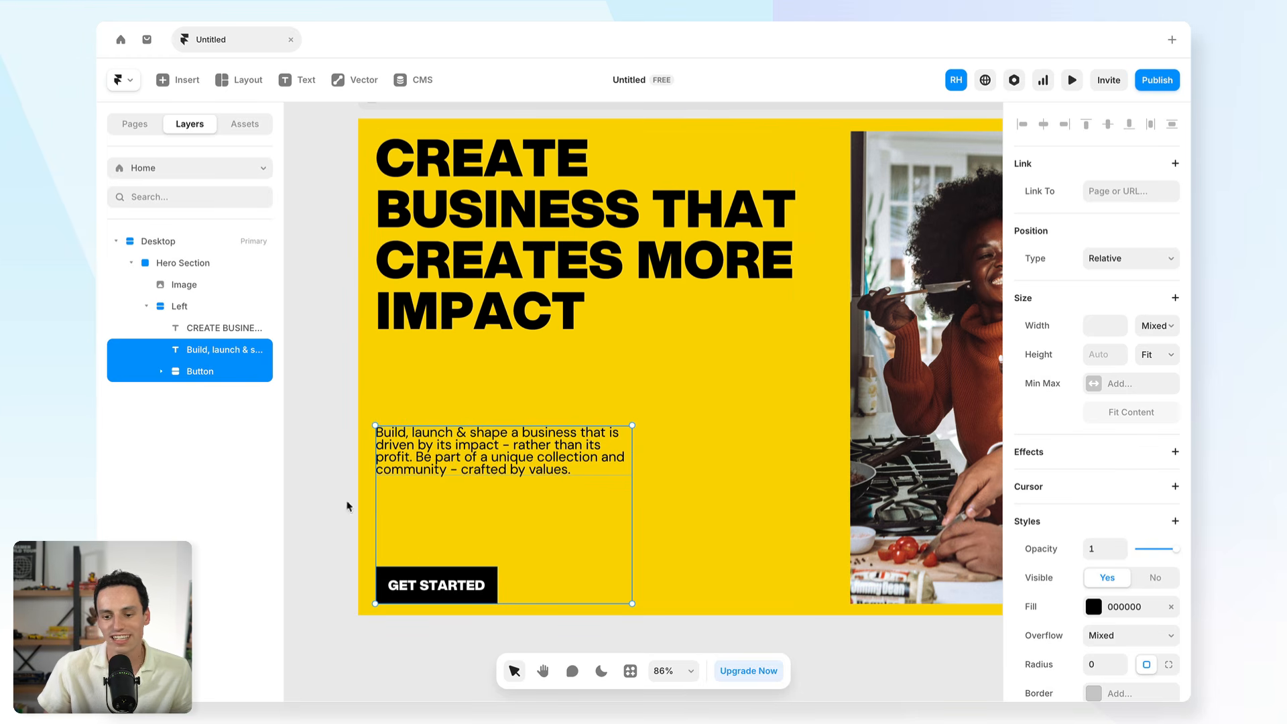
right_click(524, 464)
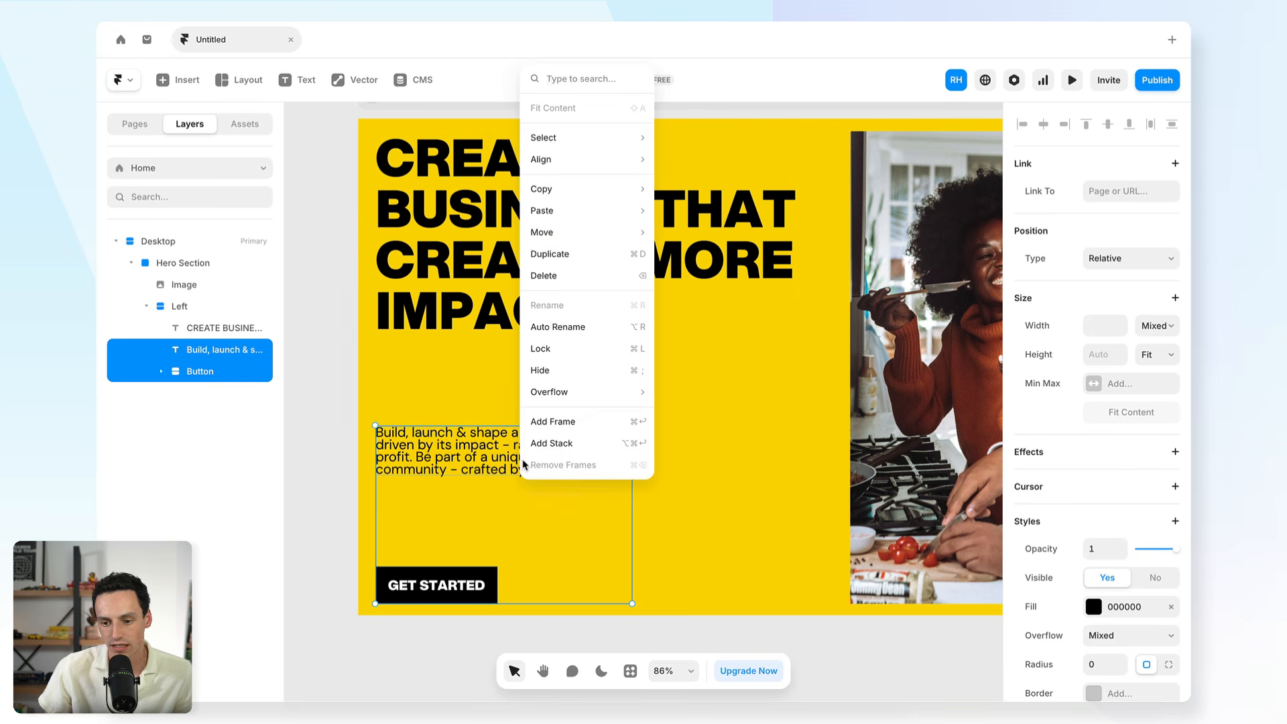
left_click(583, 422)
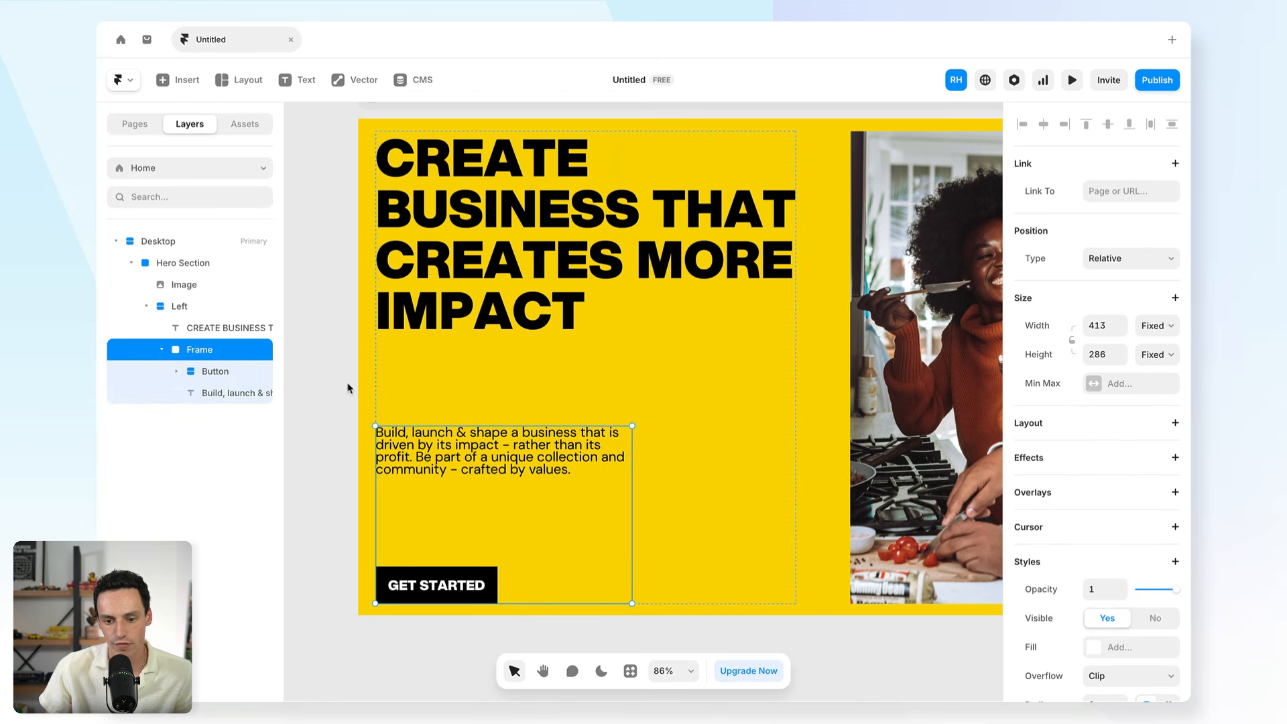
Make the paragraph and Button frame a vertical stack with width and height on auto, left alignment and a gap of 25
left_click(1104, 326)
type("auto")
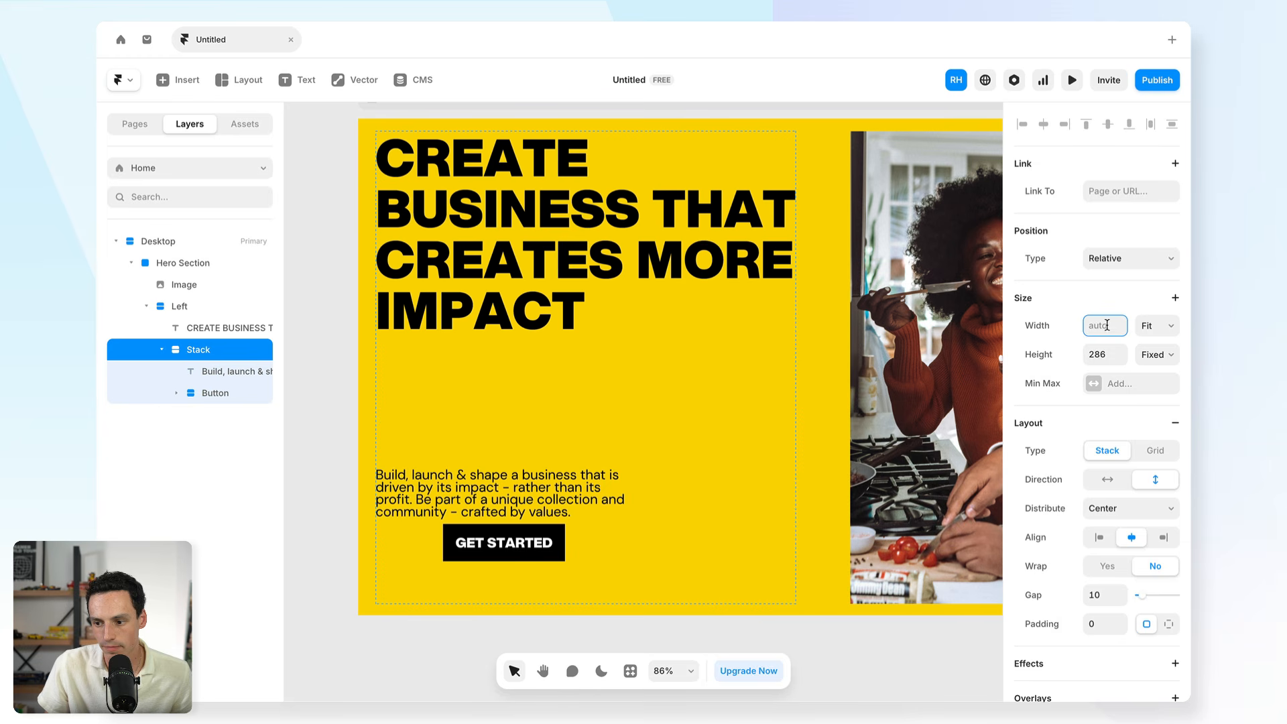
left_click(1106, 356)
type("auto")
key("Return")
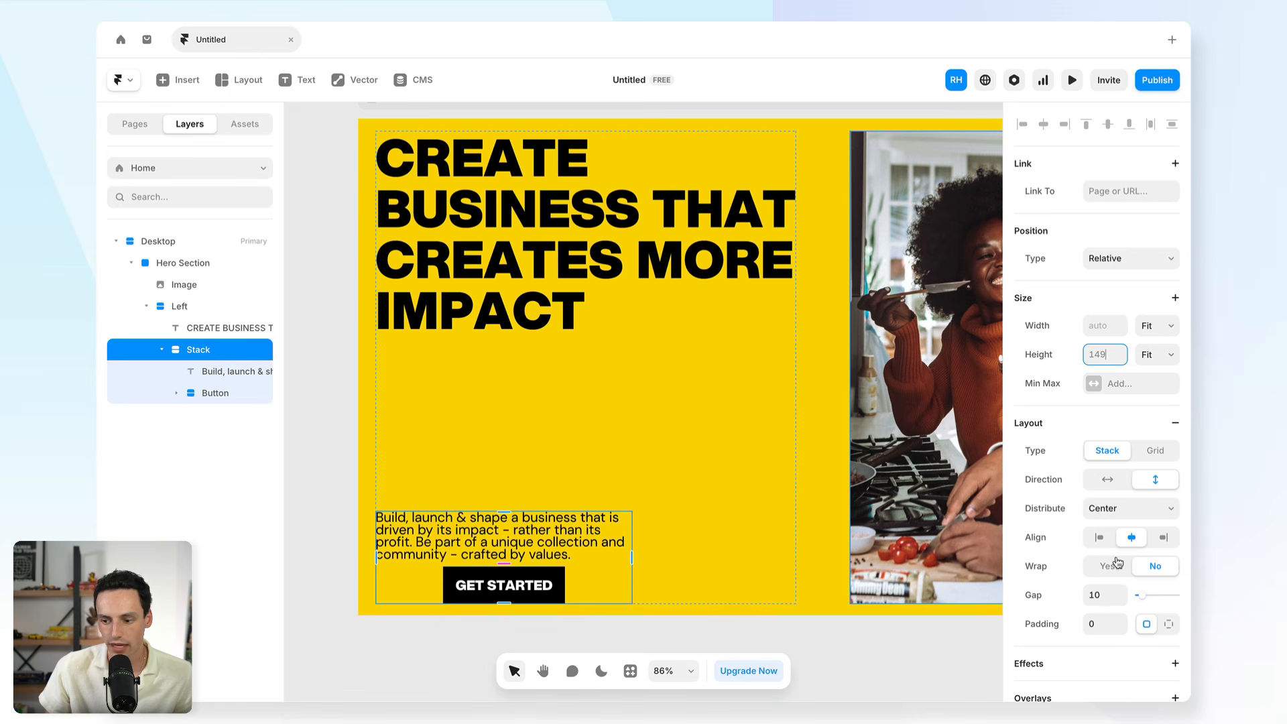
left_click(1099, 537)
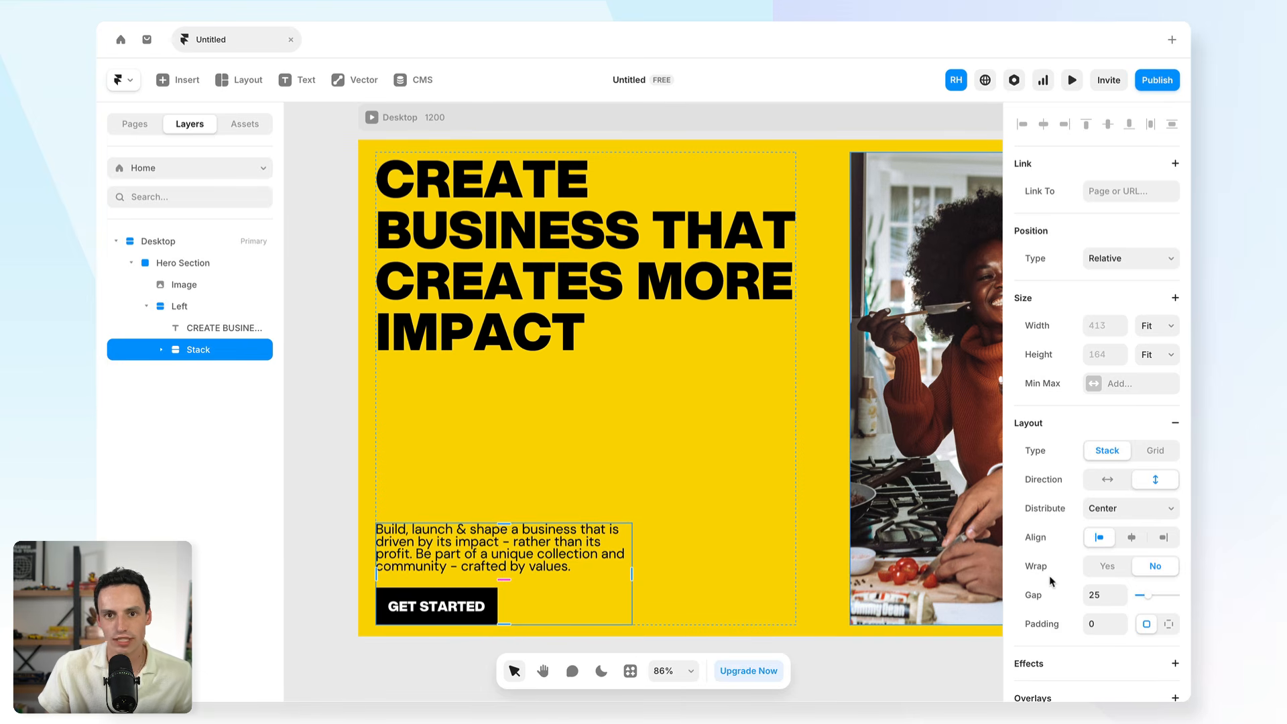
Check the Left stack and its two children, the headline and the nested paragraph and Button stack
left_click(724, 482)
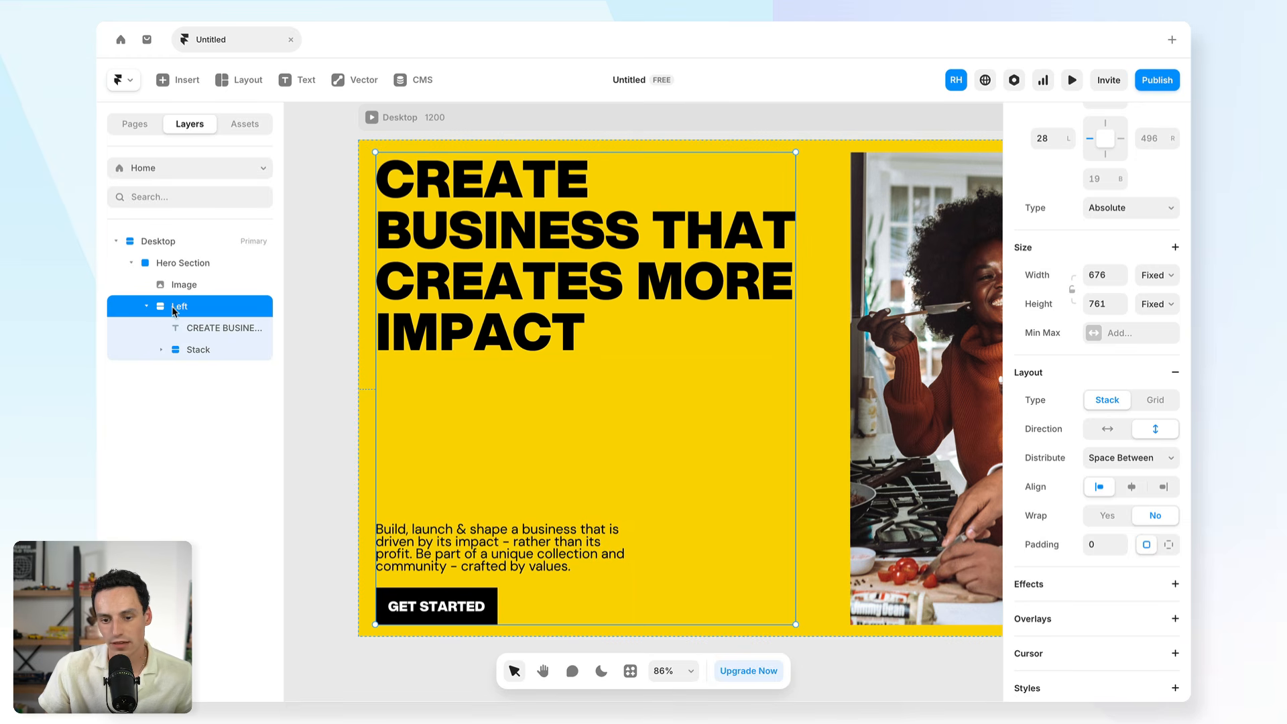
left_click(210, 329)
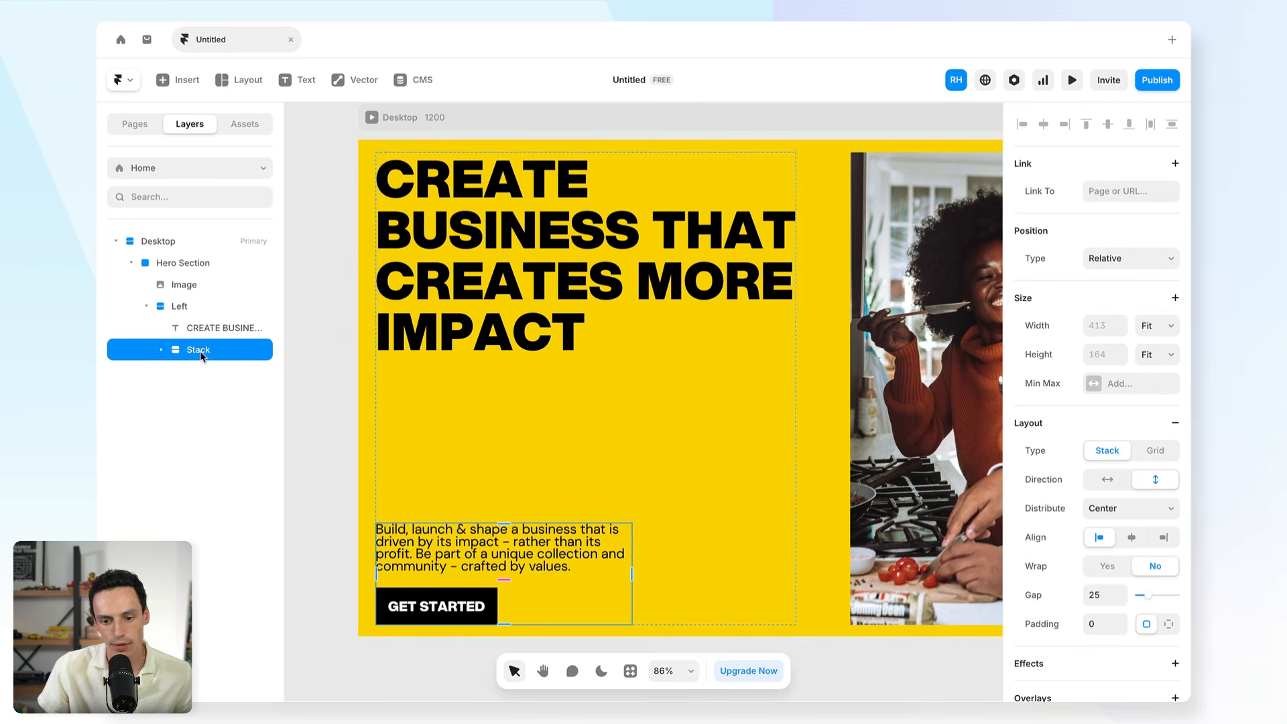
left_click(222, 349)
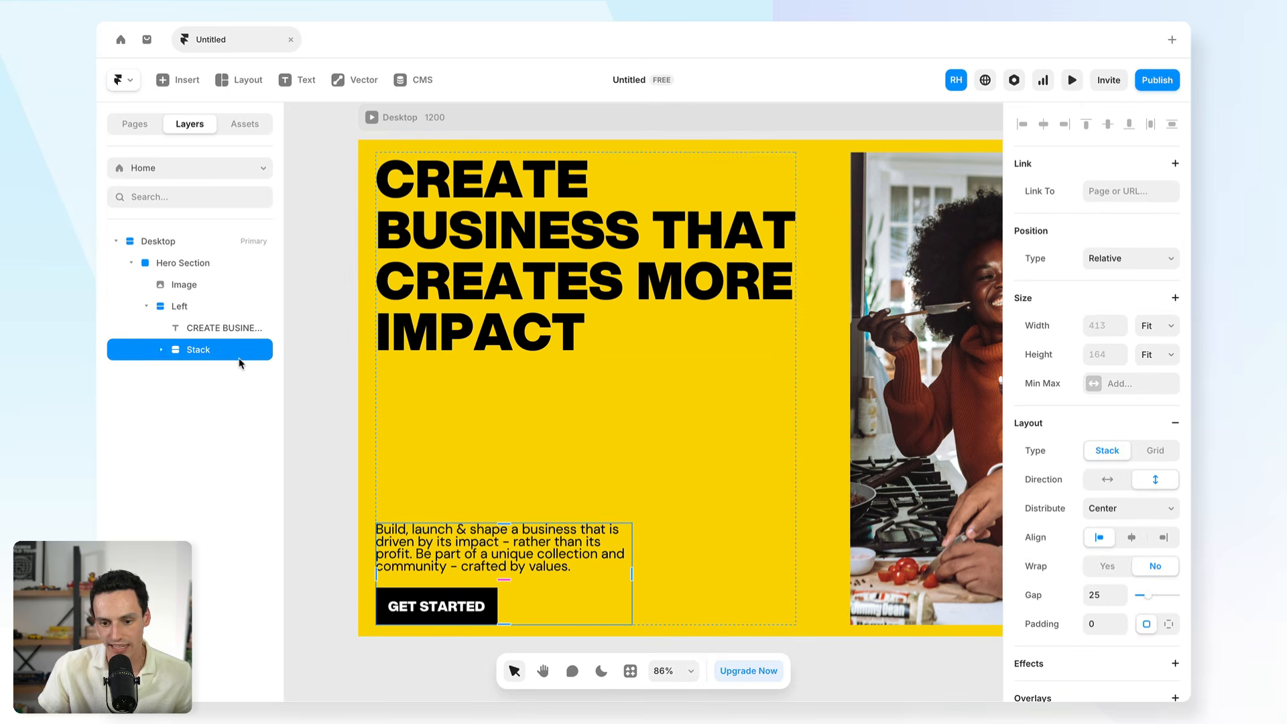
left_click(212, 306)
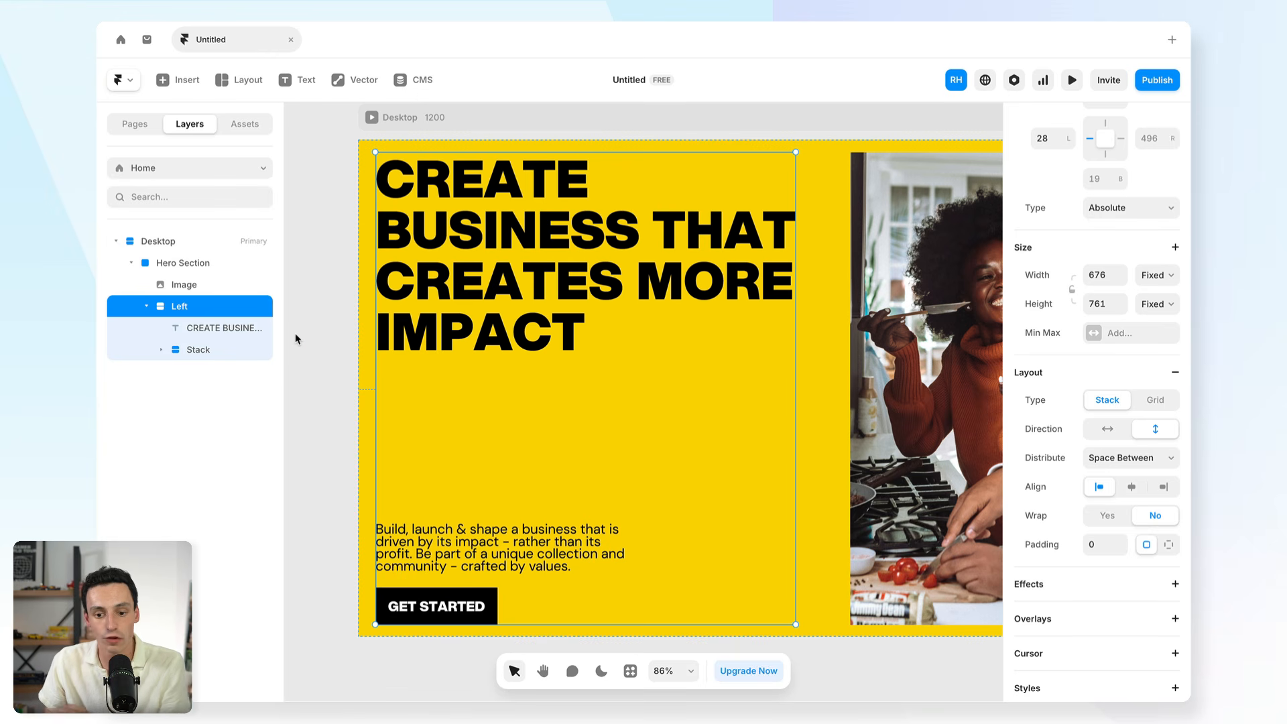
left_click(226, 328)
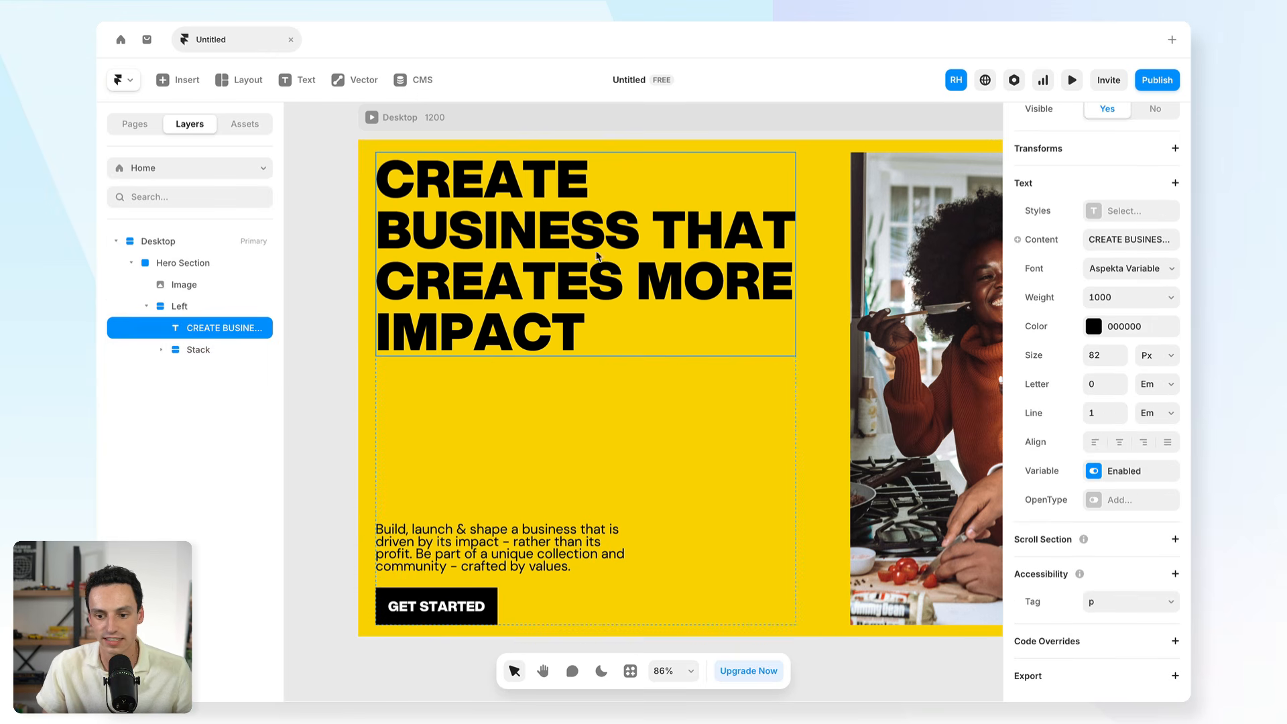
left_click(228, 349)
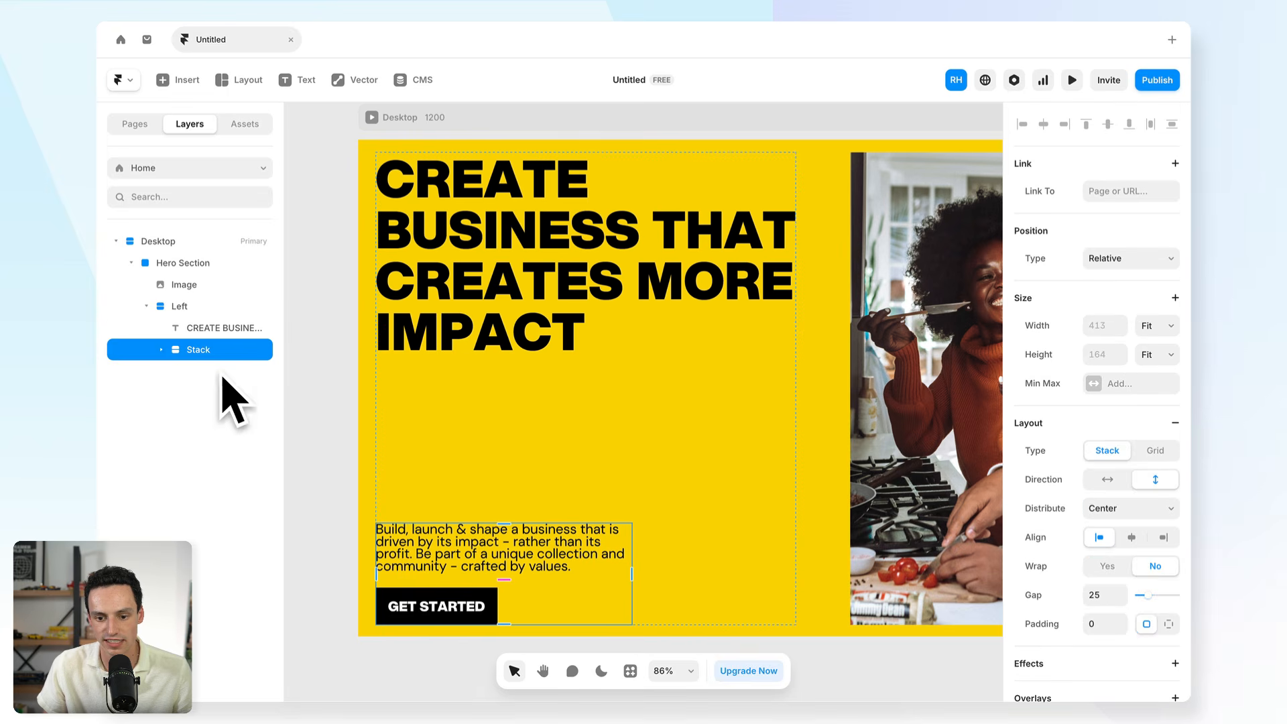
Add a horizontal stack layout to the Hero Section with top alignment and Start distribution
left_click(192, 262)
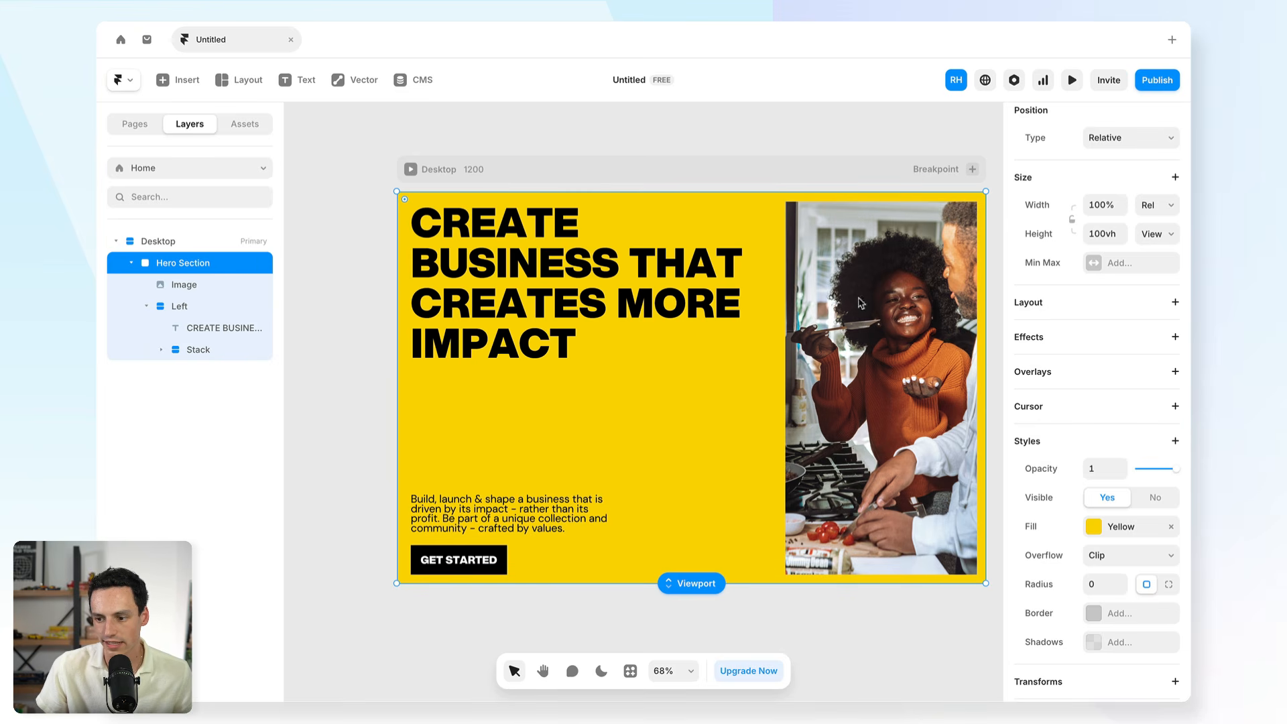
left_click(1175, 301)
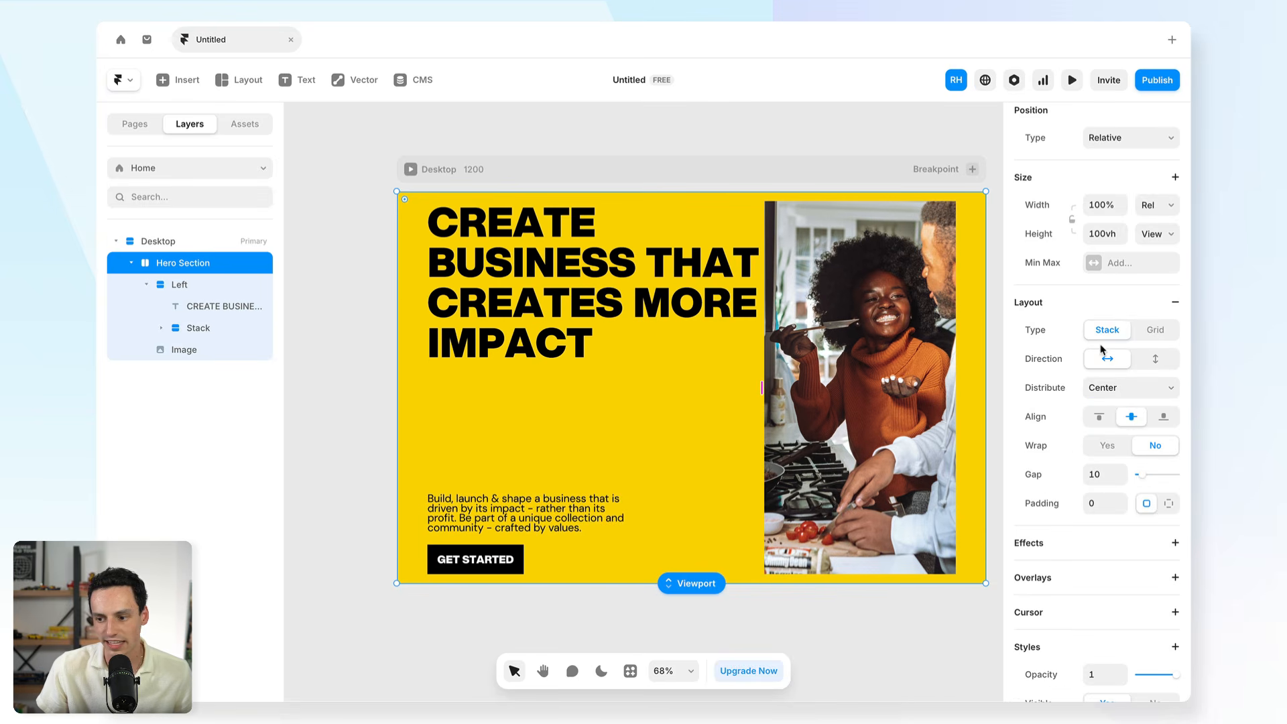
scroll(1106, 382, "down", 1)
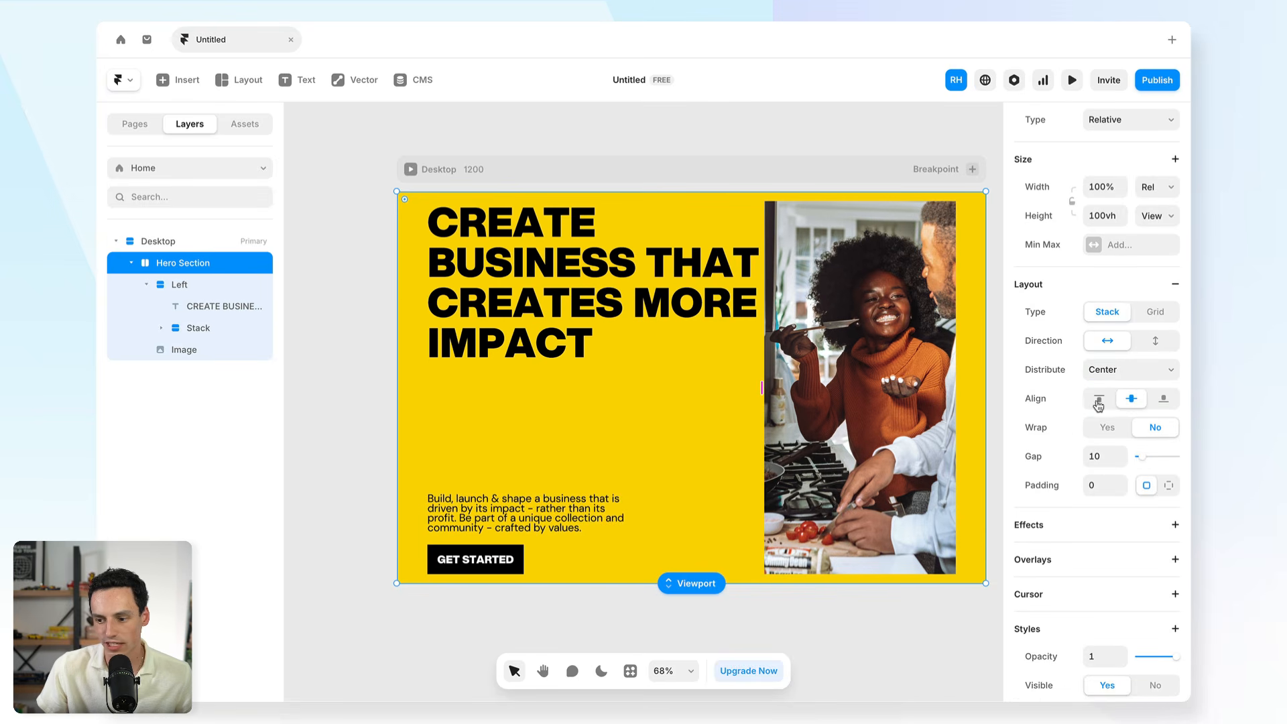
left_click(1108, 404)
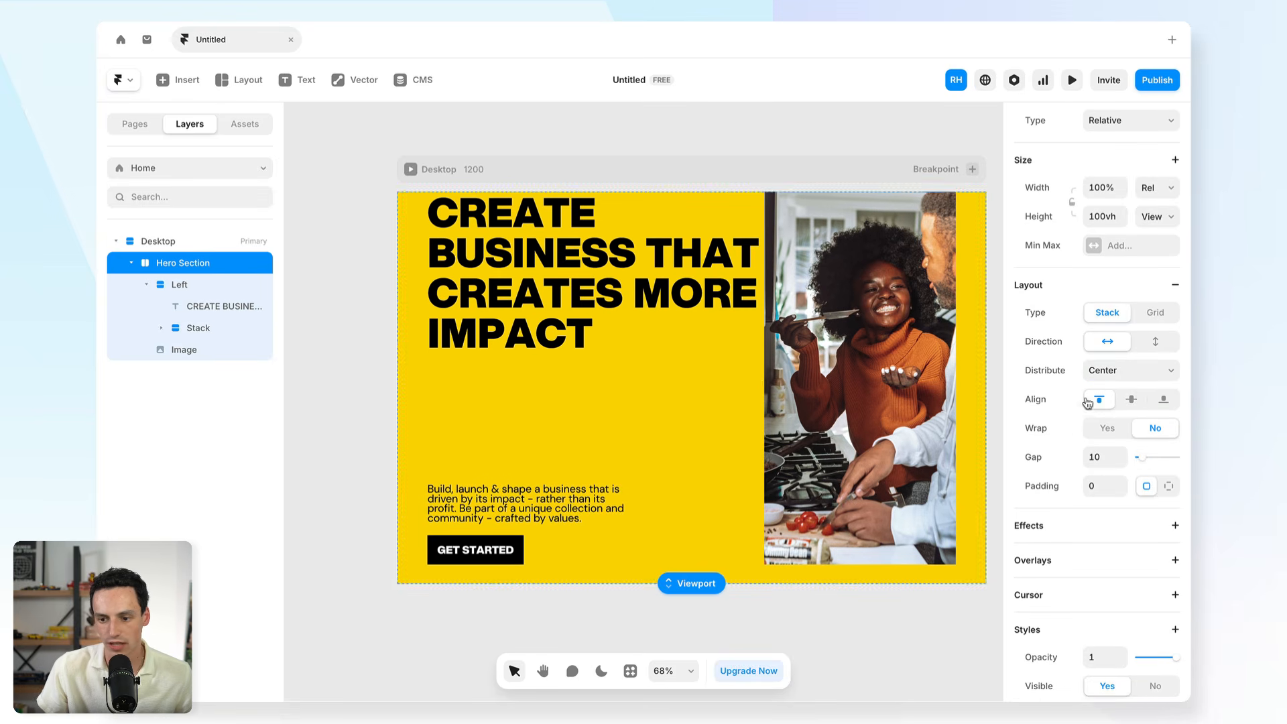
left_click(1120, 376)
left_click(1104, 355)
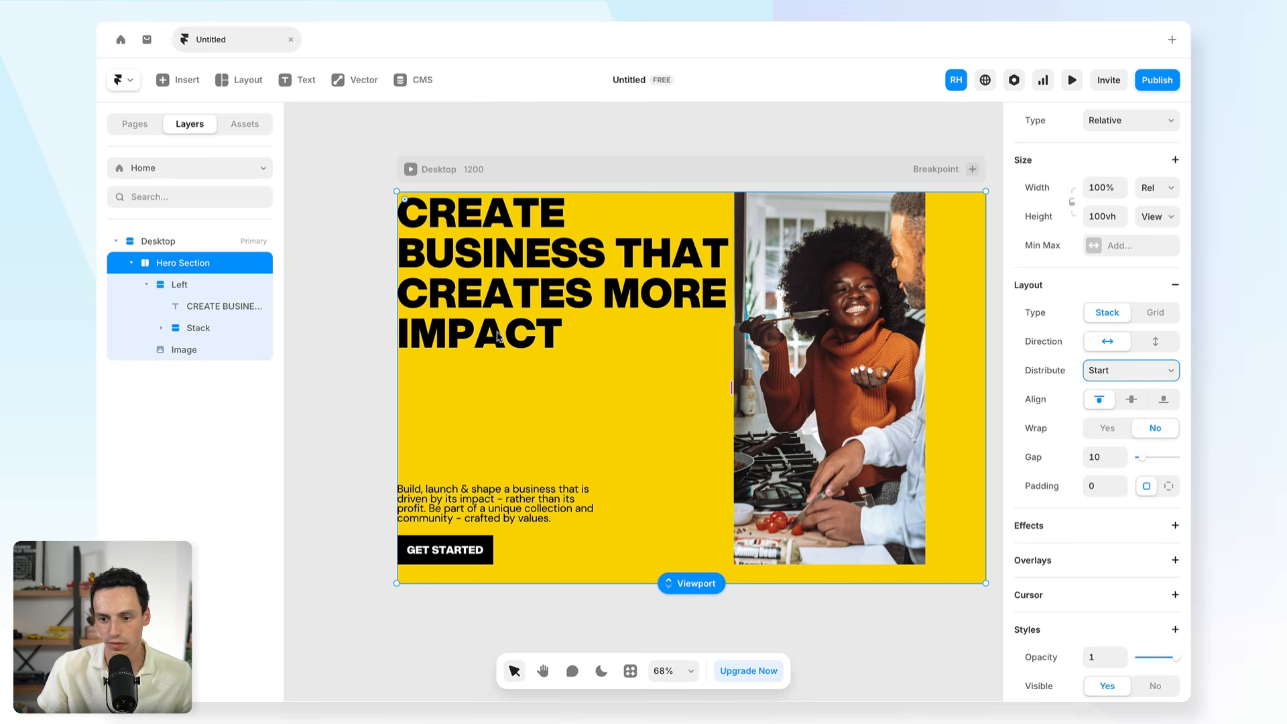
Try the Space Between distribution on the Hero Section stack and undo it
scroll(693, 437, "down", 1)
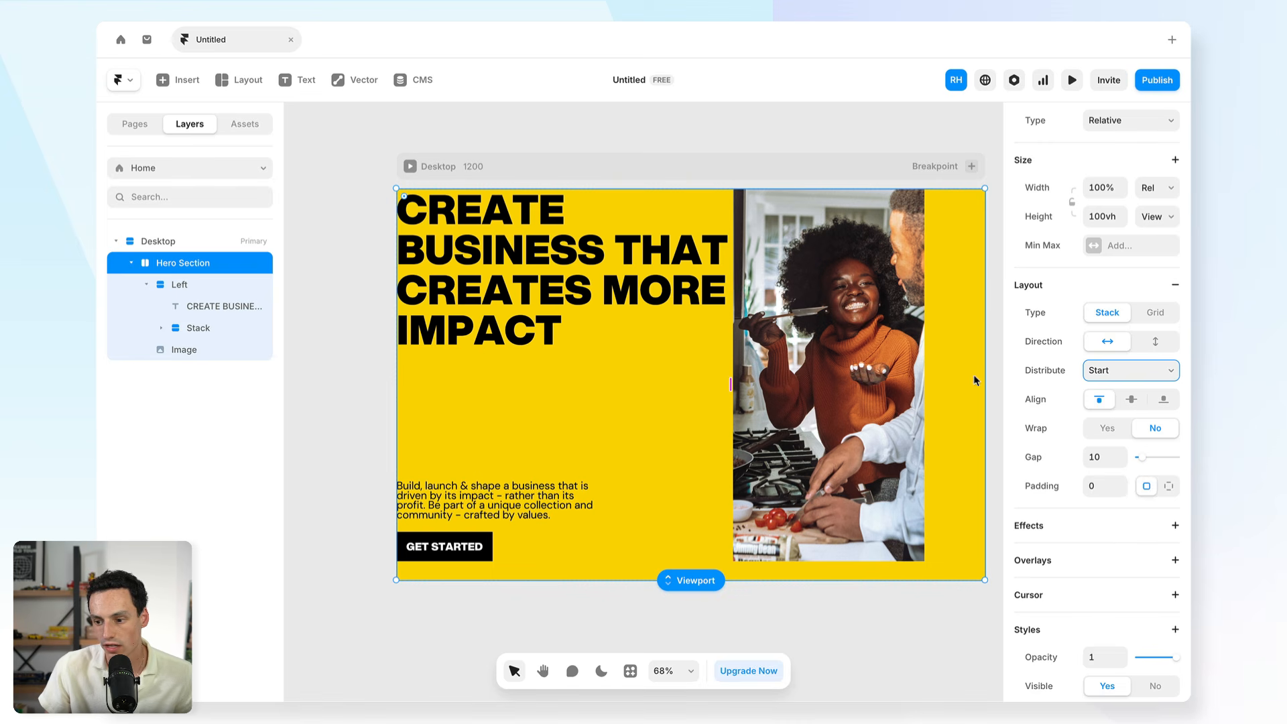
left_click(1112, 382)
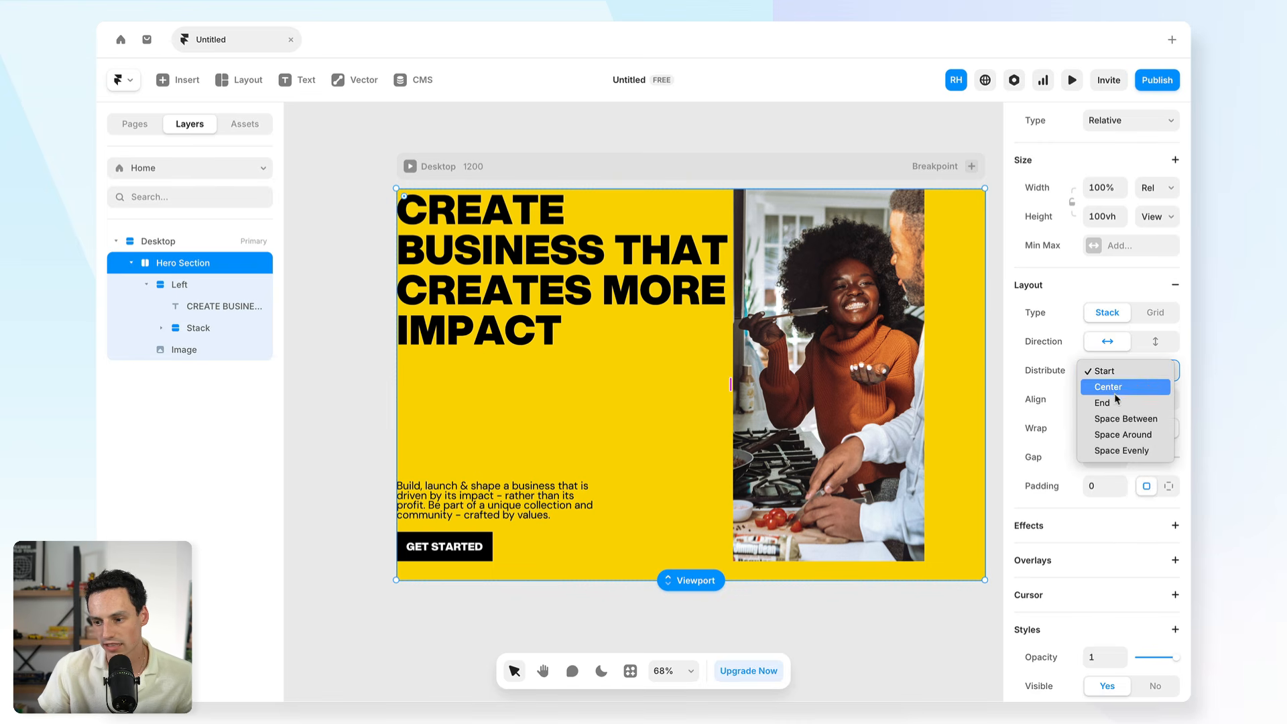
left_click(1126, 418)
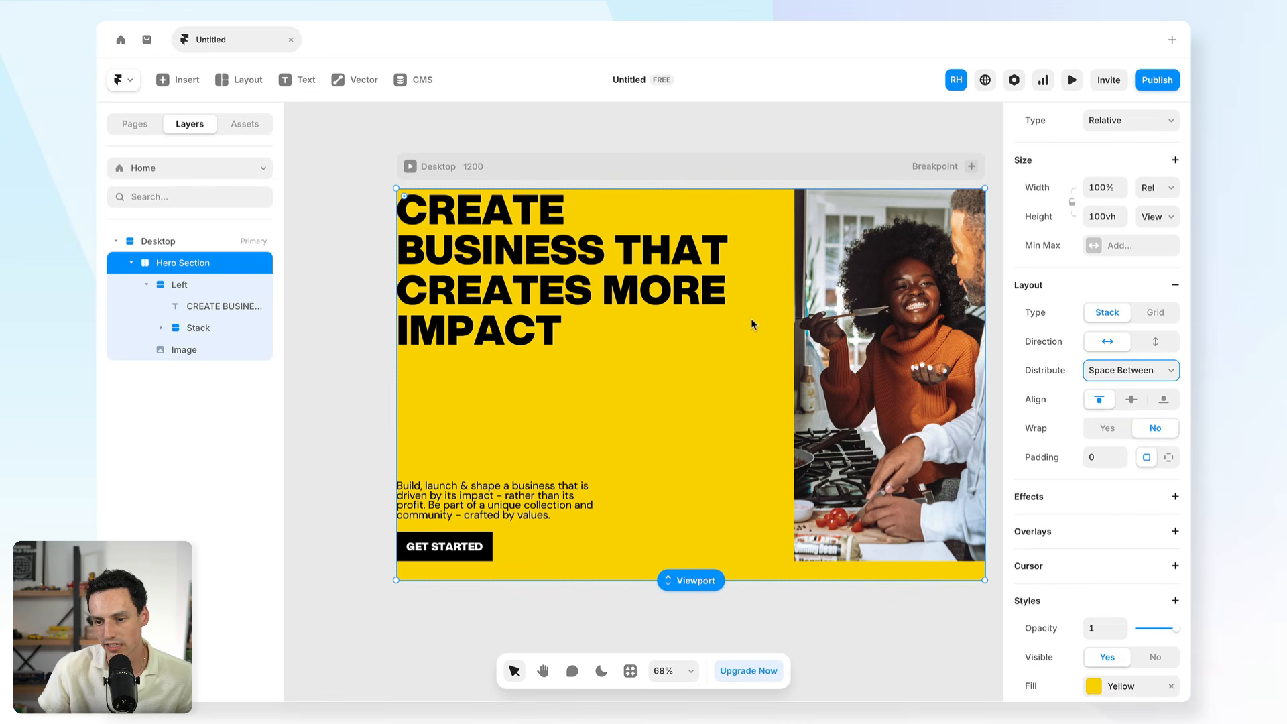
scroll(685, 336, "down", 2)
key("super+z")
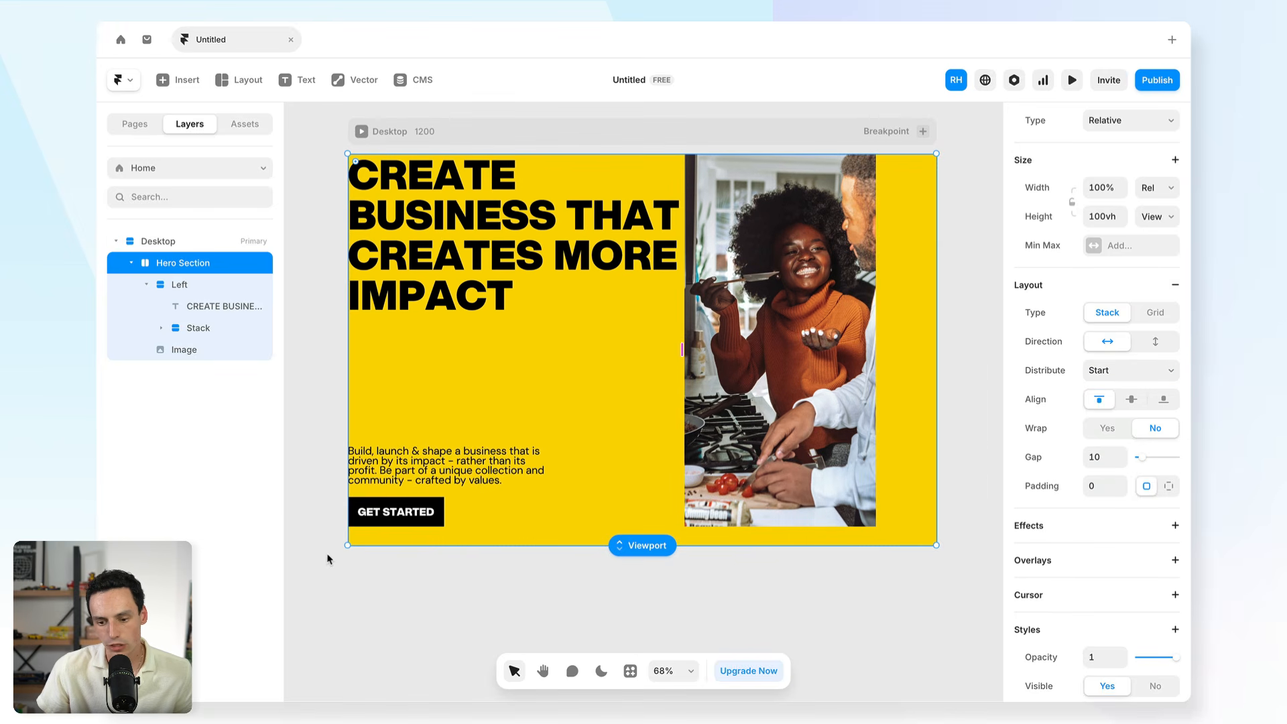
Set the Left stack's height to Fill within the Hero Section
scroll(327, 558, "up", 5)
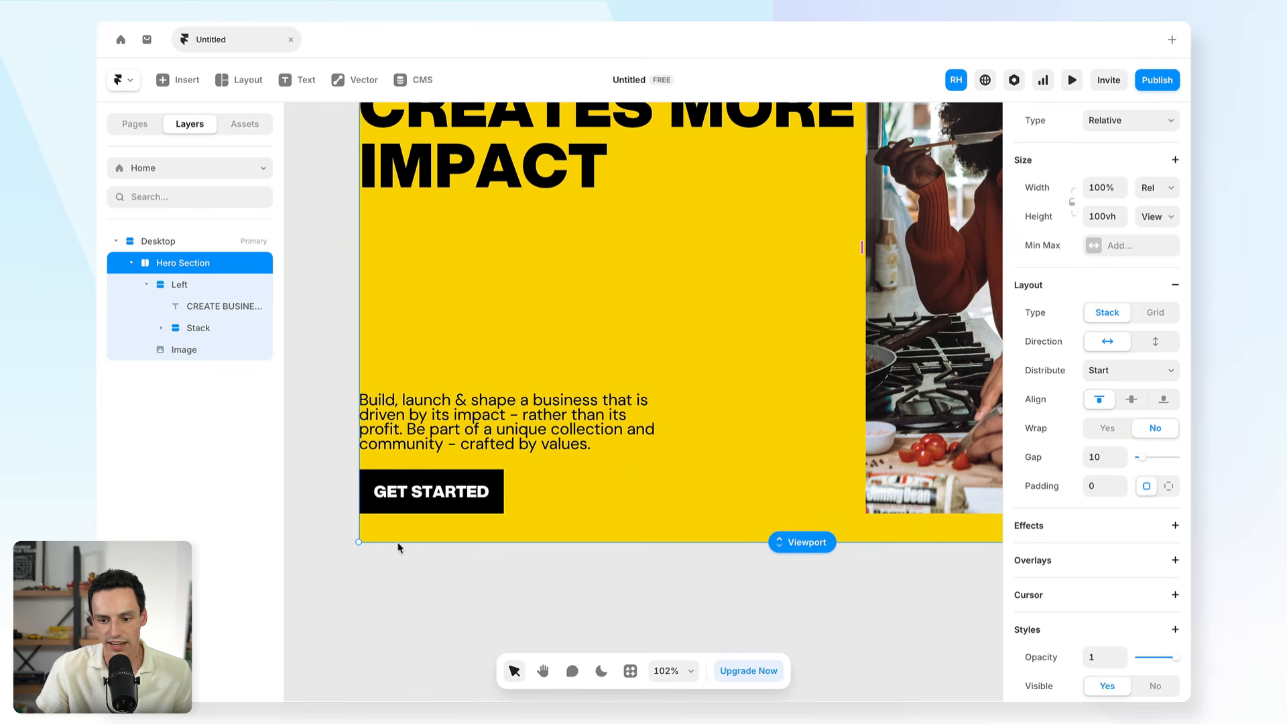
scroll(623, 481, "down", 5)
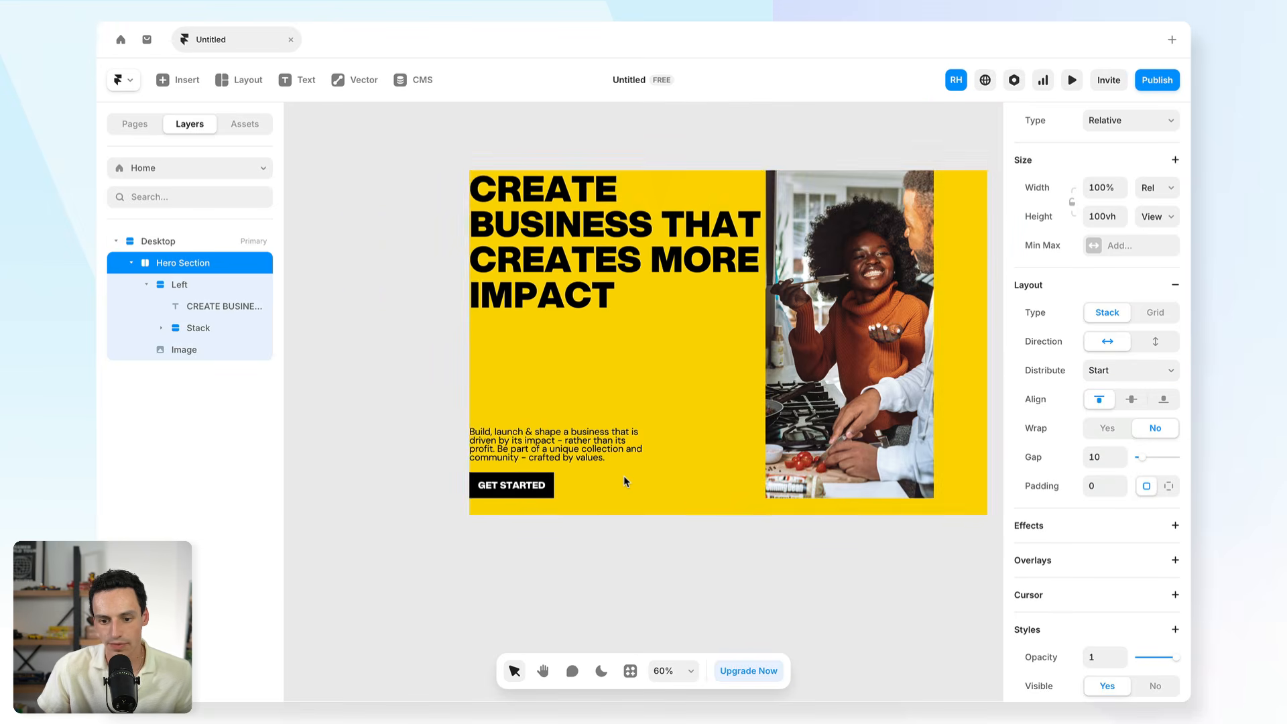
left_click(216, 285)
scroll(675, 333, "down", 1)
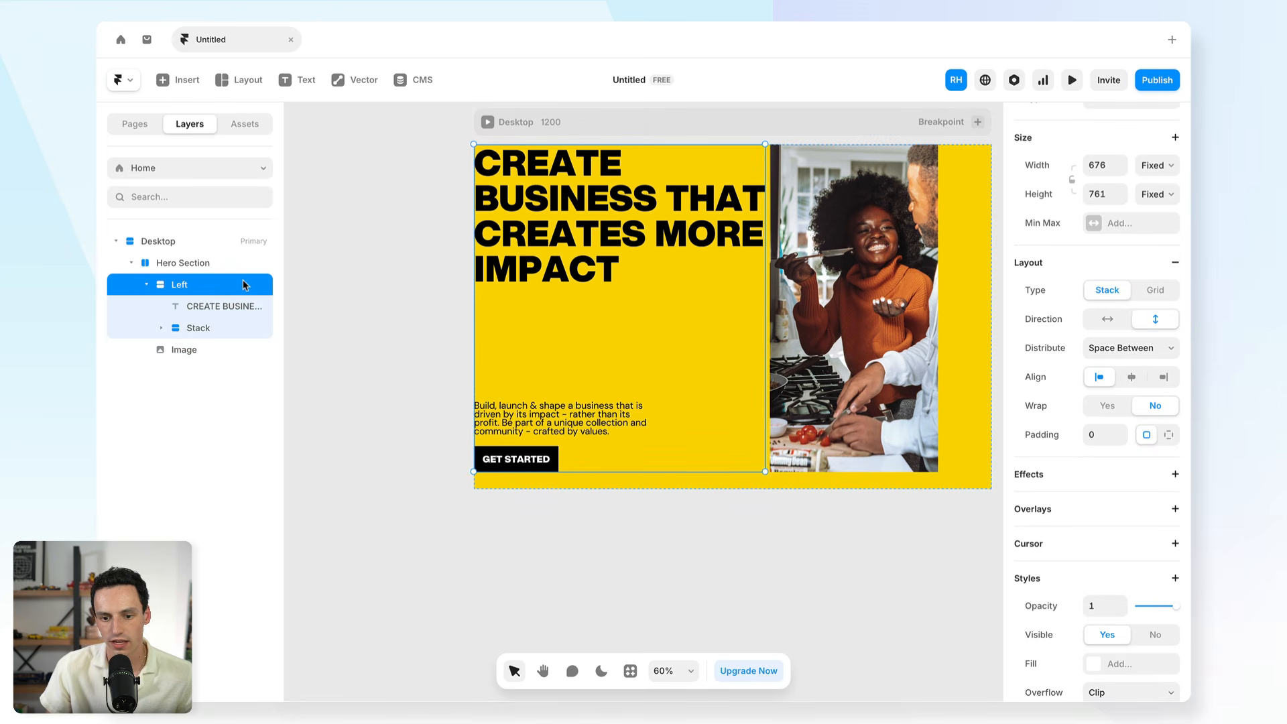
scroll(1061, 260, "up", 3)
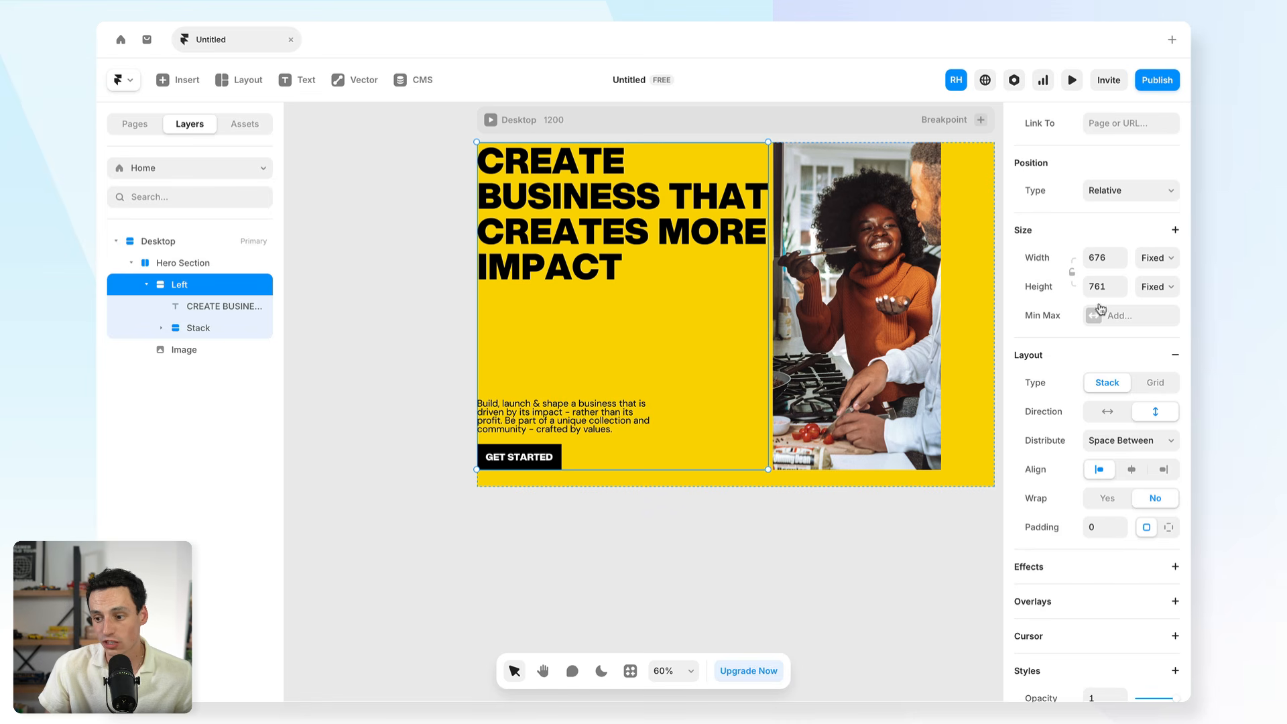
left_click(1158, 290)
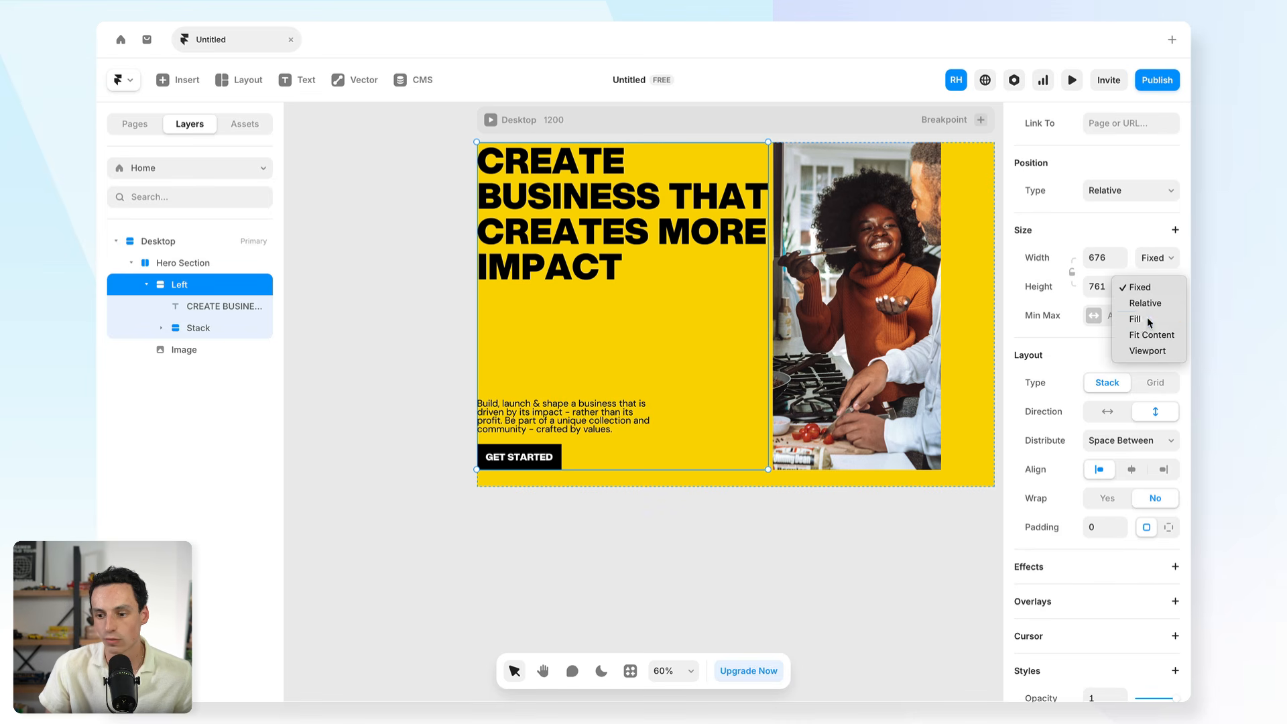
left_click(1140, 319)
Set the Left stack's width to Fill so it takes the space beside the image
scroll(855, 368, "up", 2)
scroll(856, 369, "right", 1)
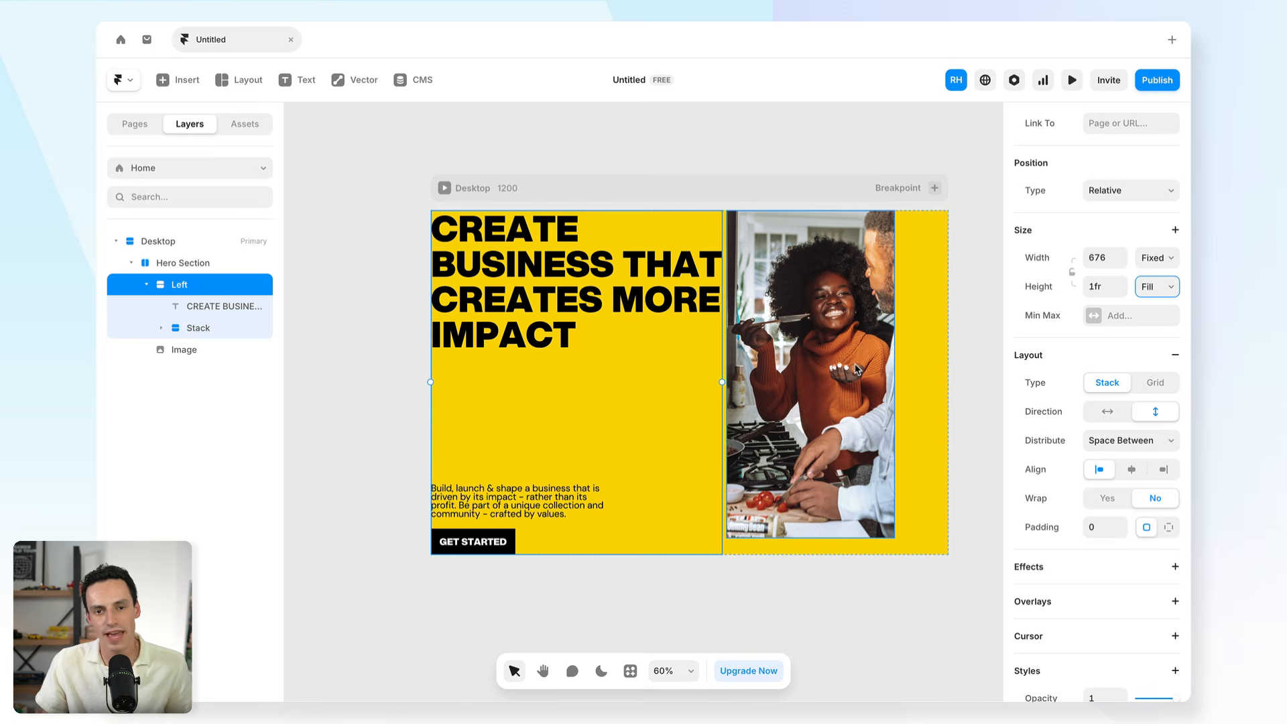
scroll(855, 369, "down", 1)
scroll(856, 369, "right", 1)
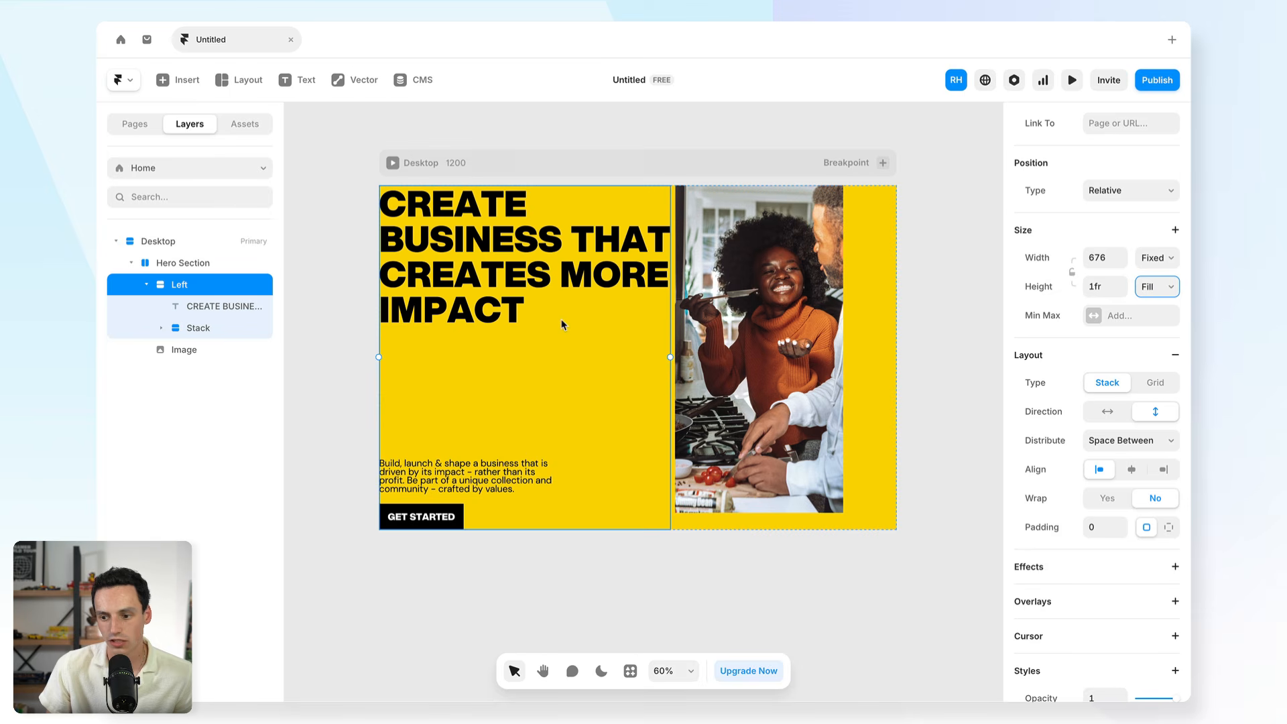
left_click(1150, 265)
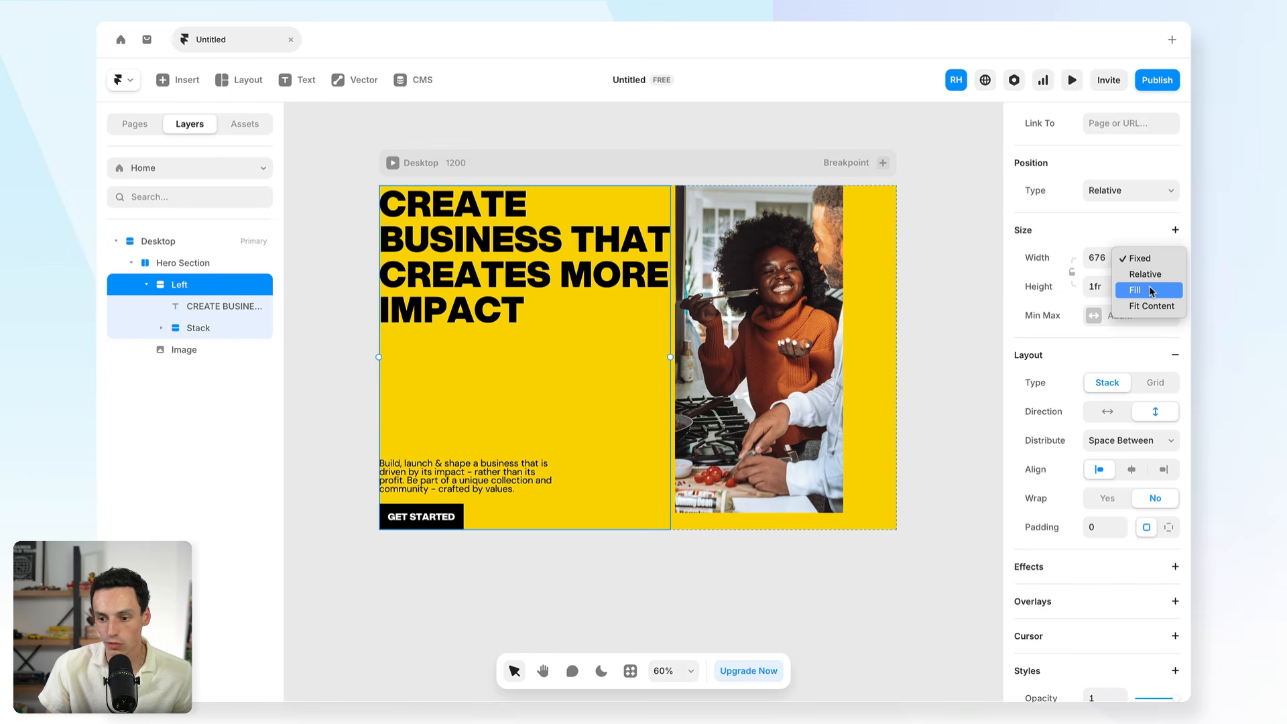
left_click(1139, 287)
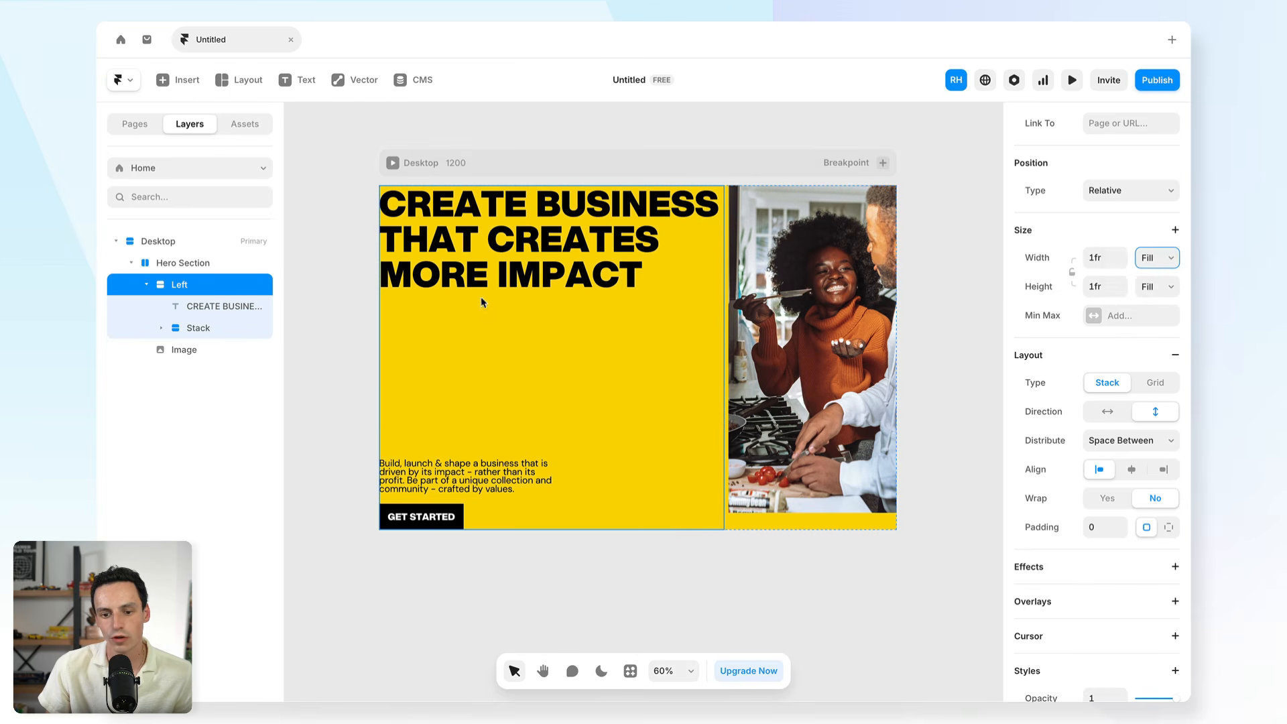
Try widening the hero image and narrowing it back to about 374 wide to test how the Left stack fills the remaining space
left_click(745, 375)
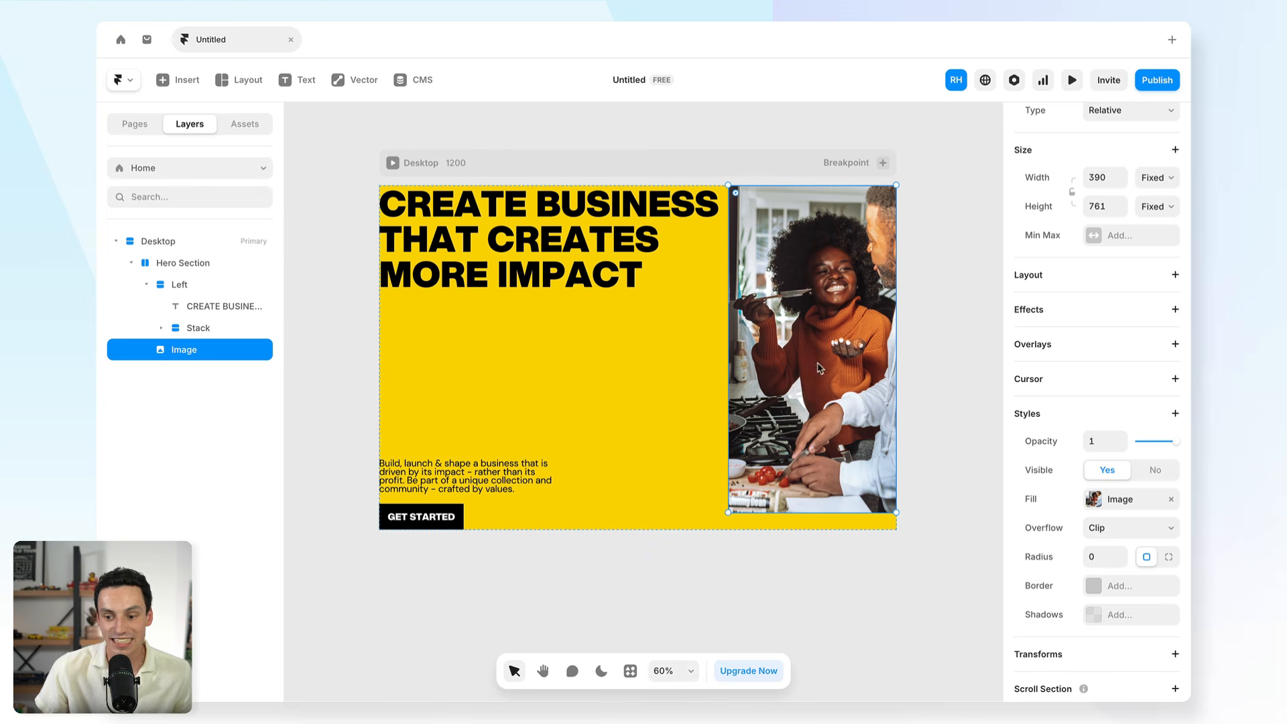
scroll(1095, 268, "up", 2)
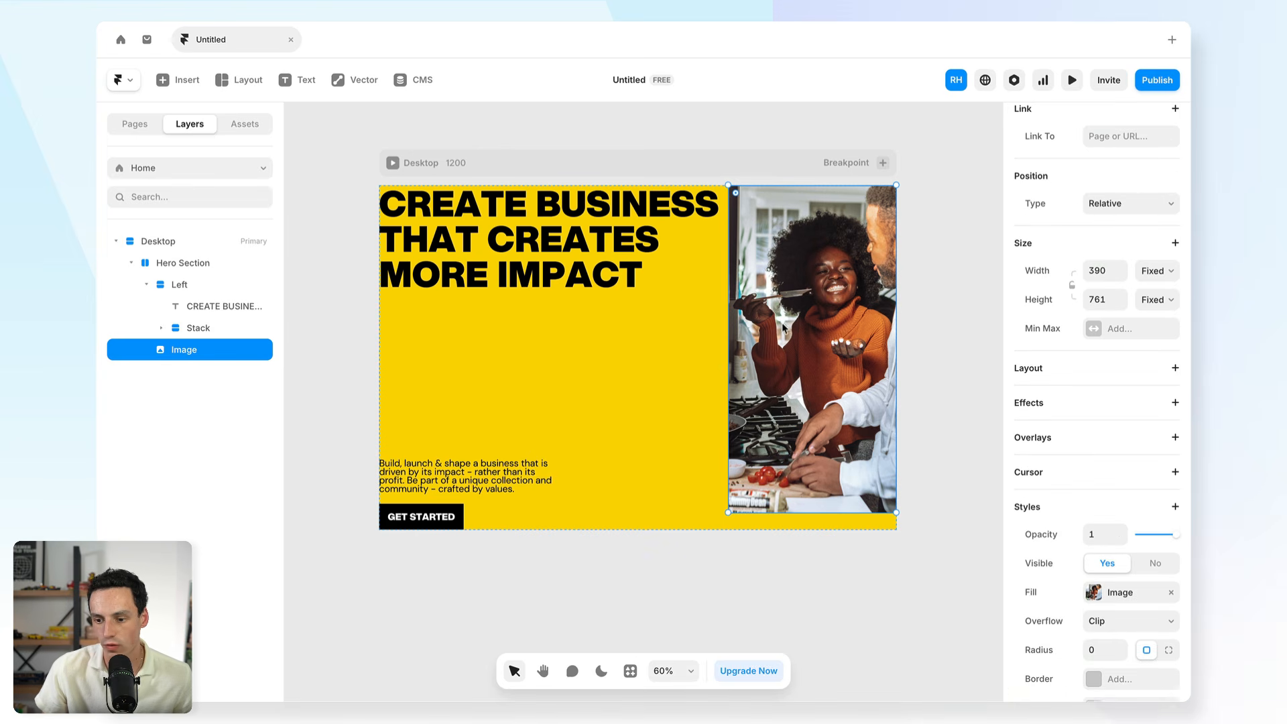
left_click_drag(730, 329, 670, 310)
left_click(476, 360)
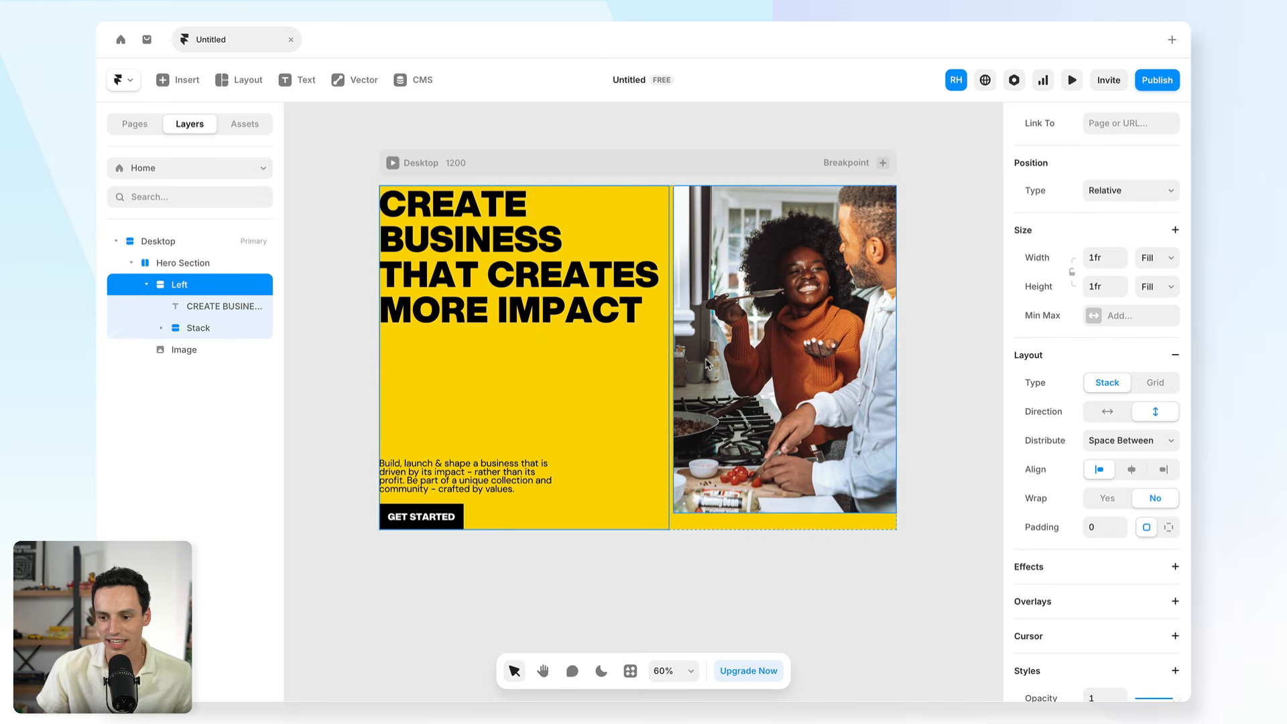
left_click(674, 355)
left_click_drag(674, 354, 736, 377)
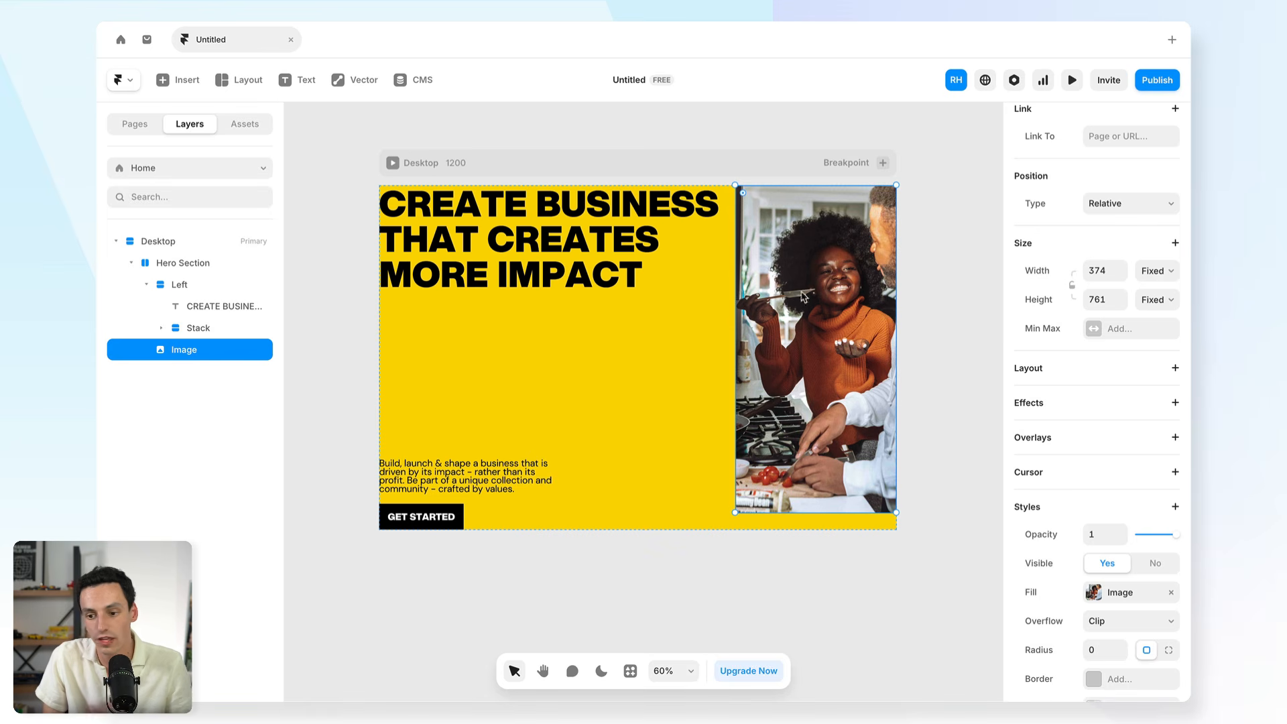
left_click(637, 322)
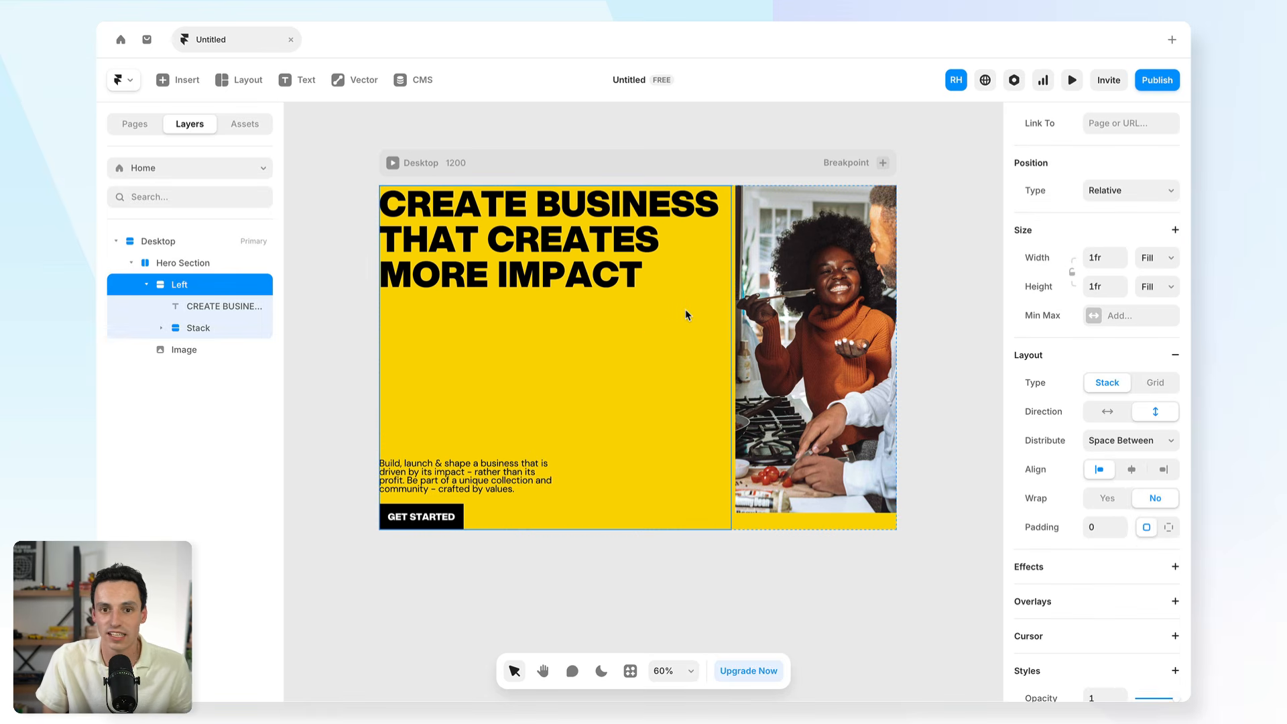
Set the hero image's width to a fixed 380 and its height to Fill
left_click(775, 299)
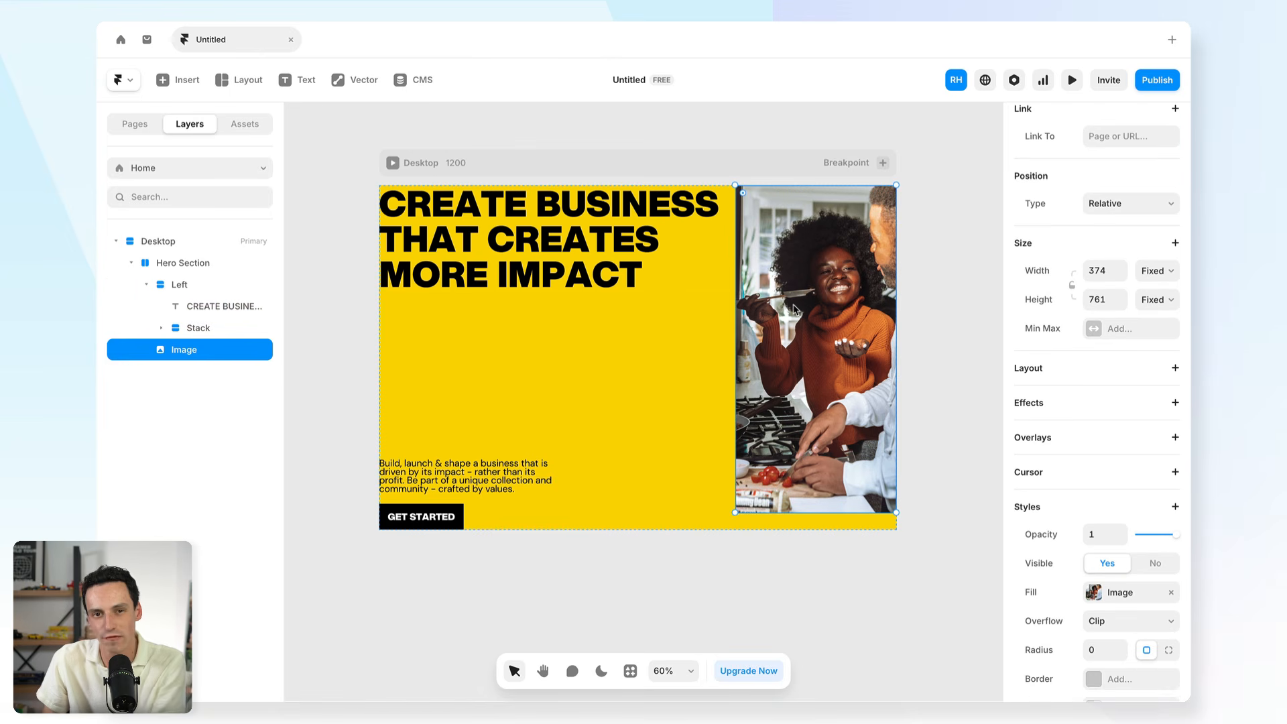
left_click(1124, 274)
type("38")
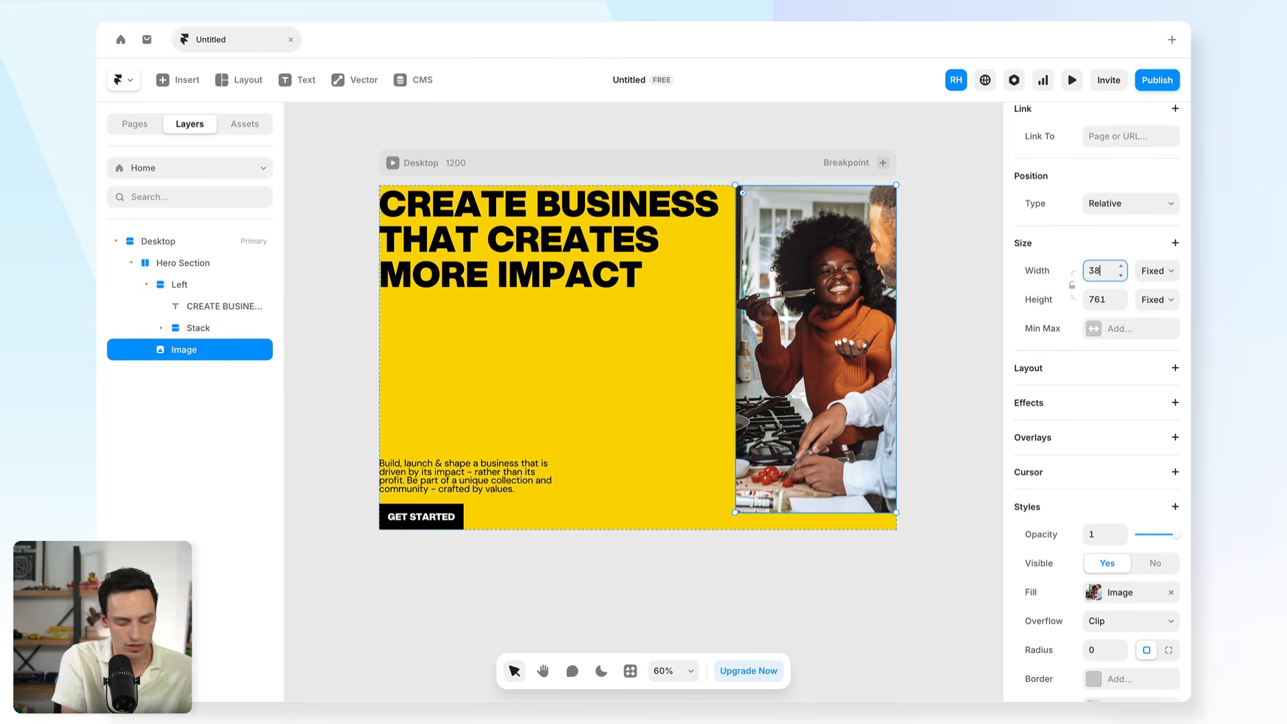
type("0")
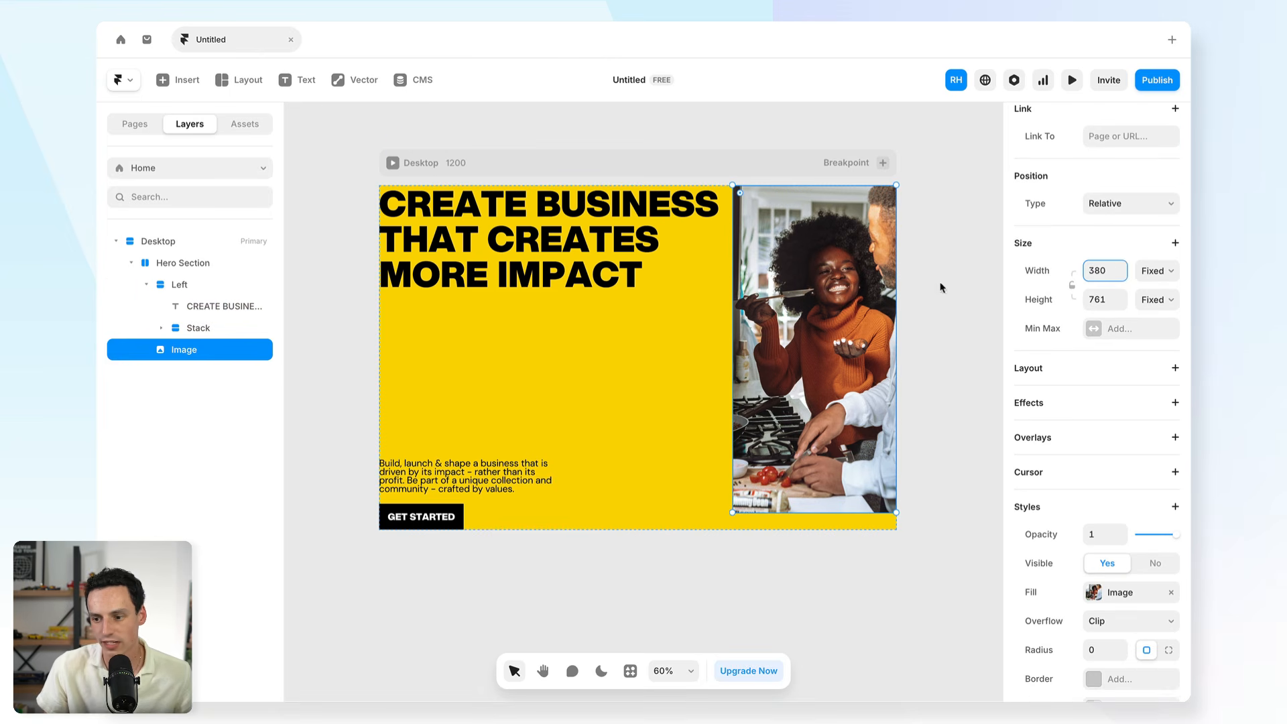
left_click(1155, 301)
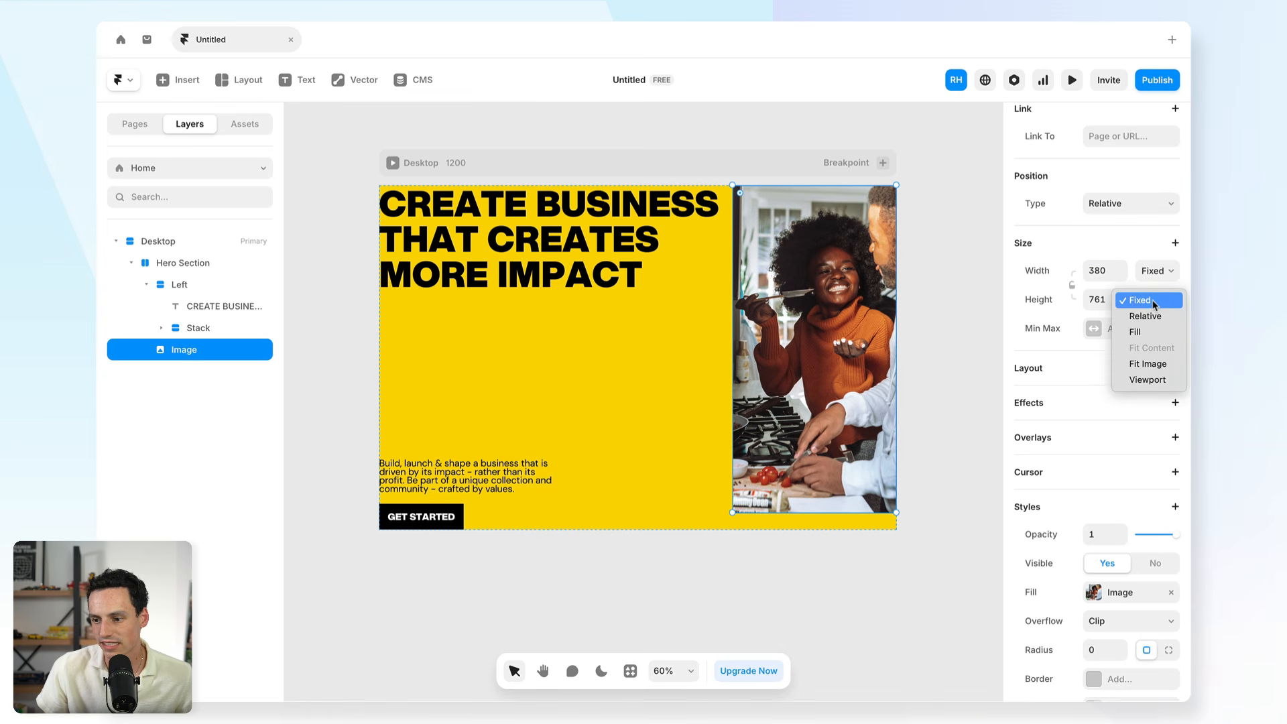
left_click(1154, 334)
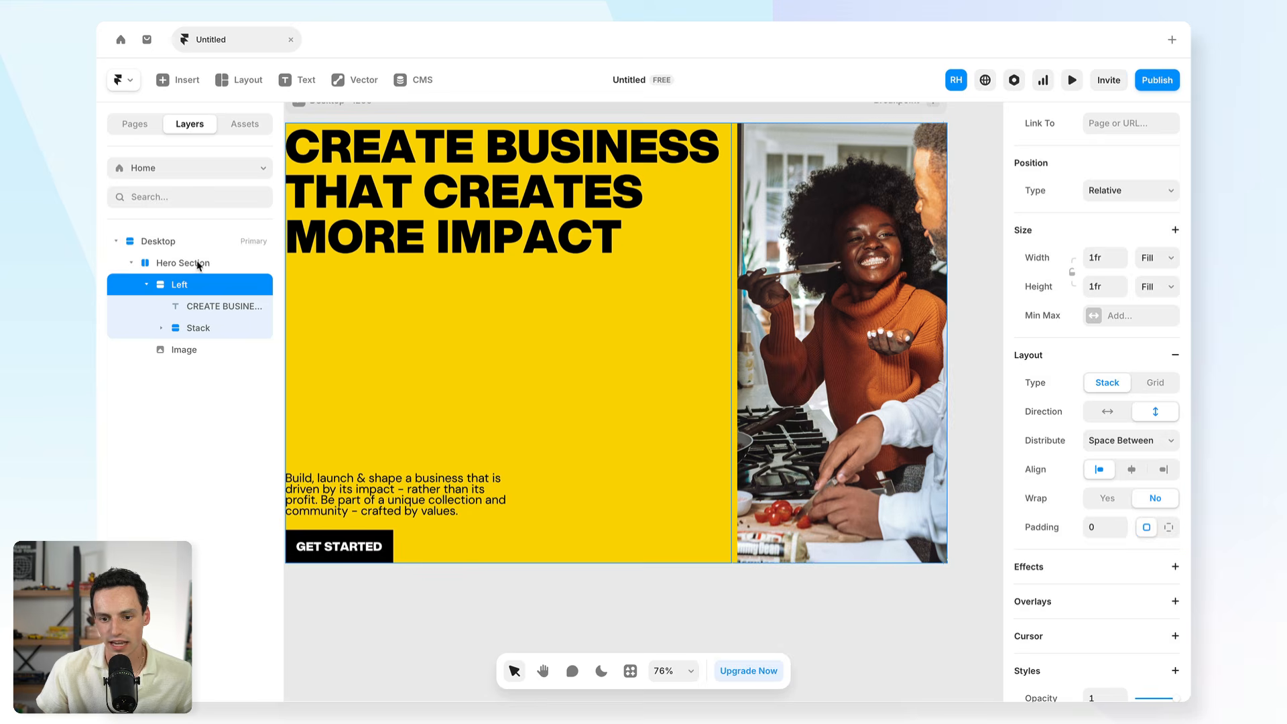
Widen the Hero Section's gap between the Left stack and the image to 30
left_click(196, 265)
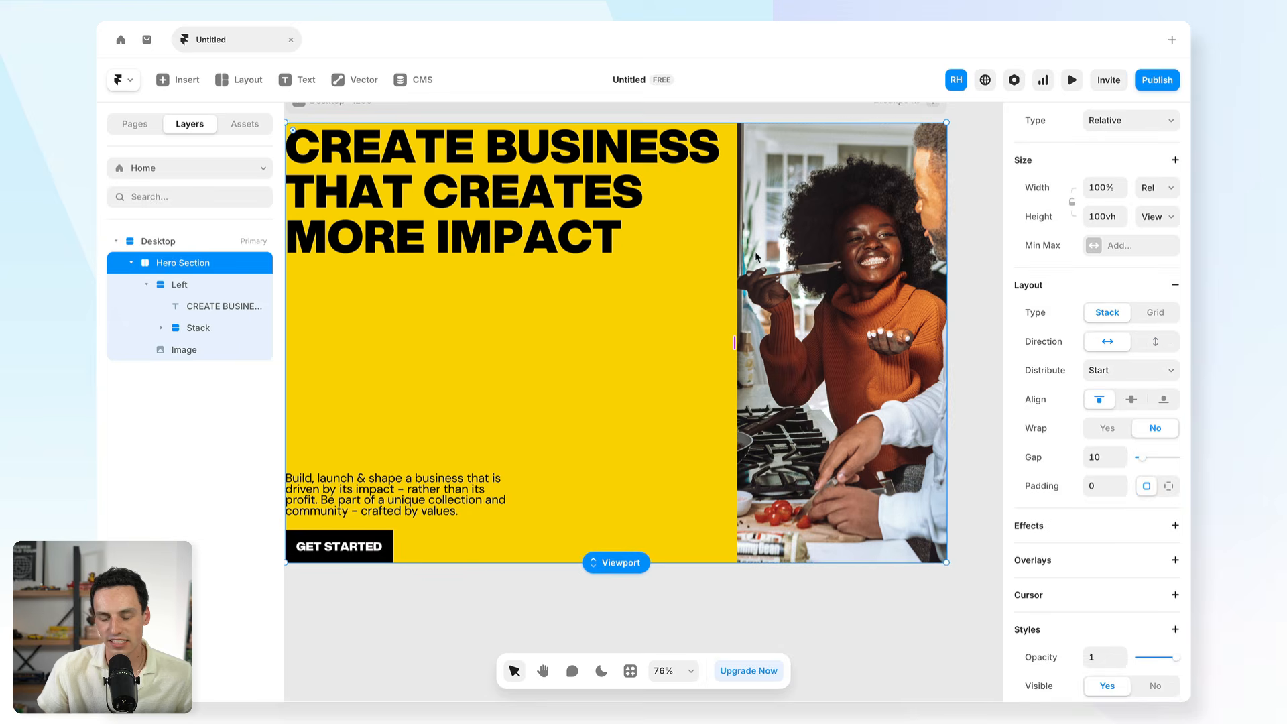
scroll(745, 332, "up", 2)
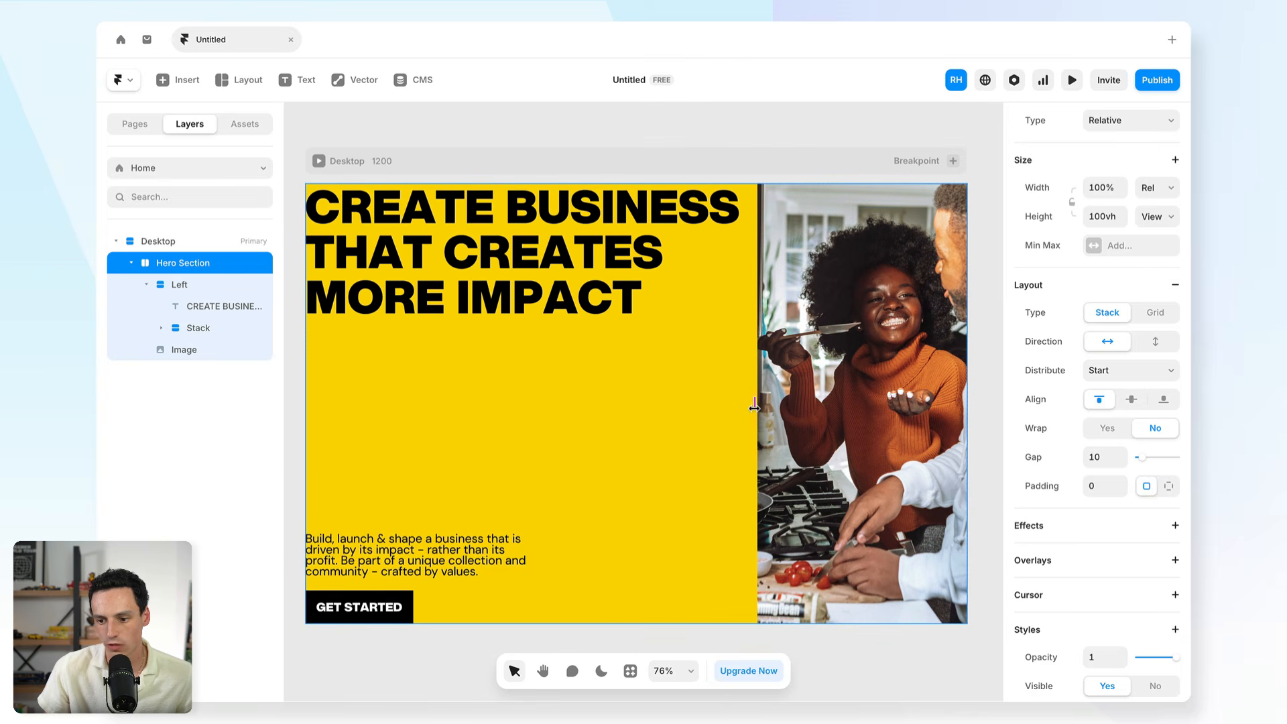
mouse_move(756, 402)
left_mouse_down()
mouse_move(752, 422)
mouse_move(771, 409)
left_mouse_up()
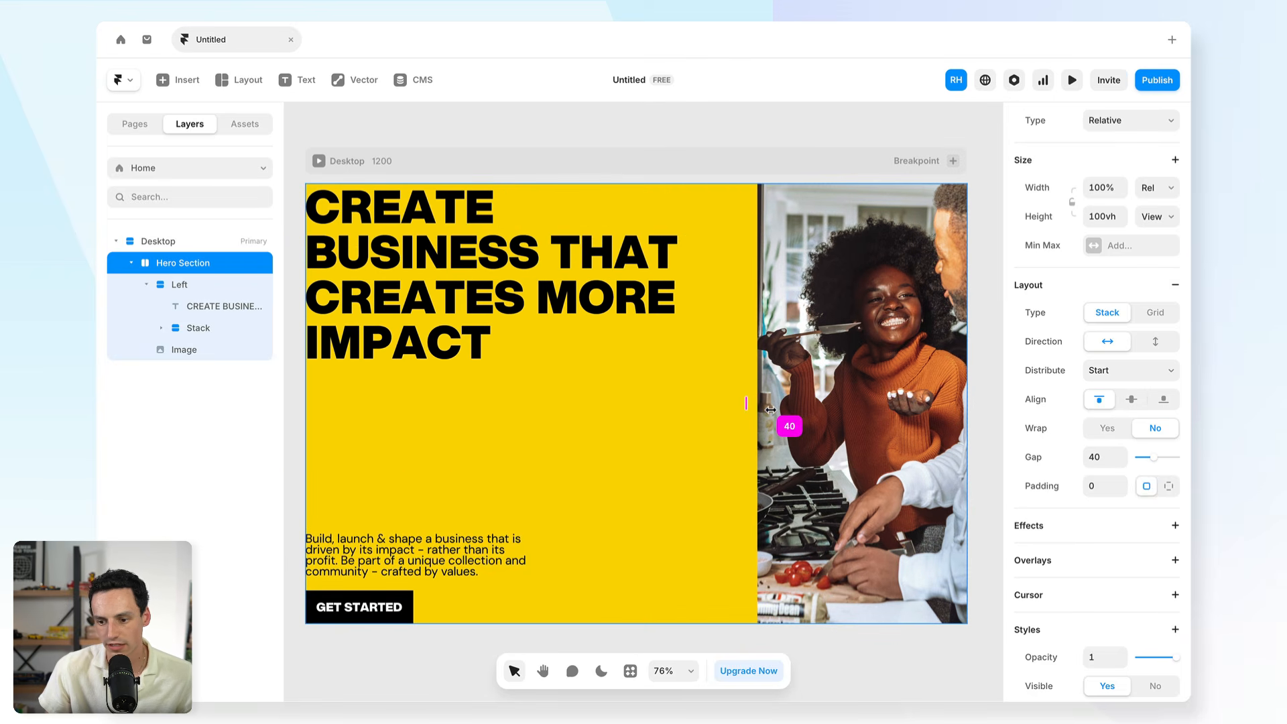
left_click_drag(770, 410, 766, 413)
scroll(759, 440, "down", 2)
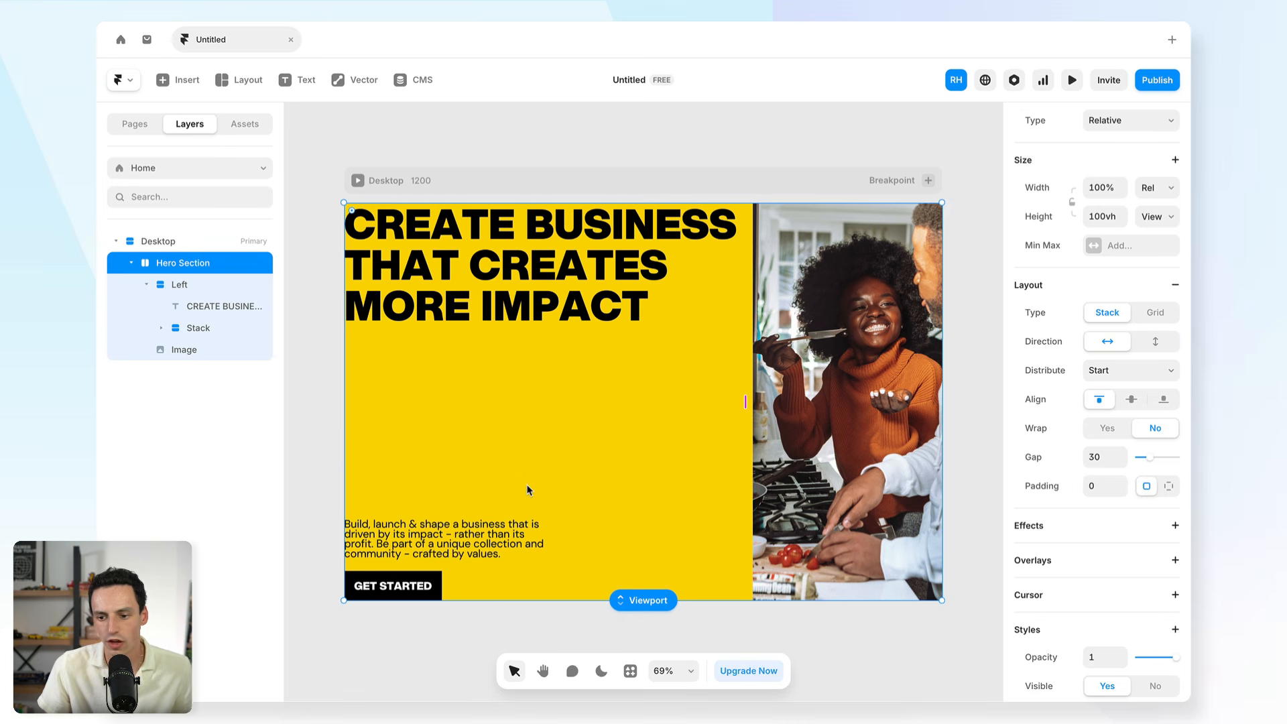
Set the Hero Section's padding to 15 on all sides
left_click(1106, 484)
type("1")
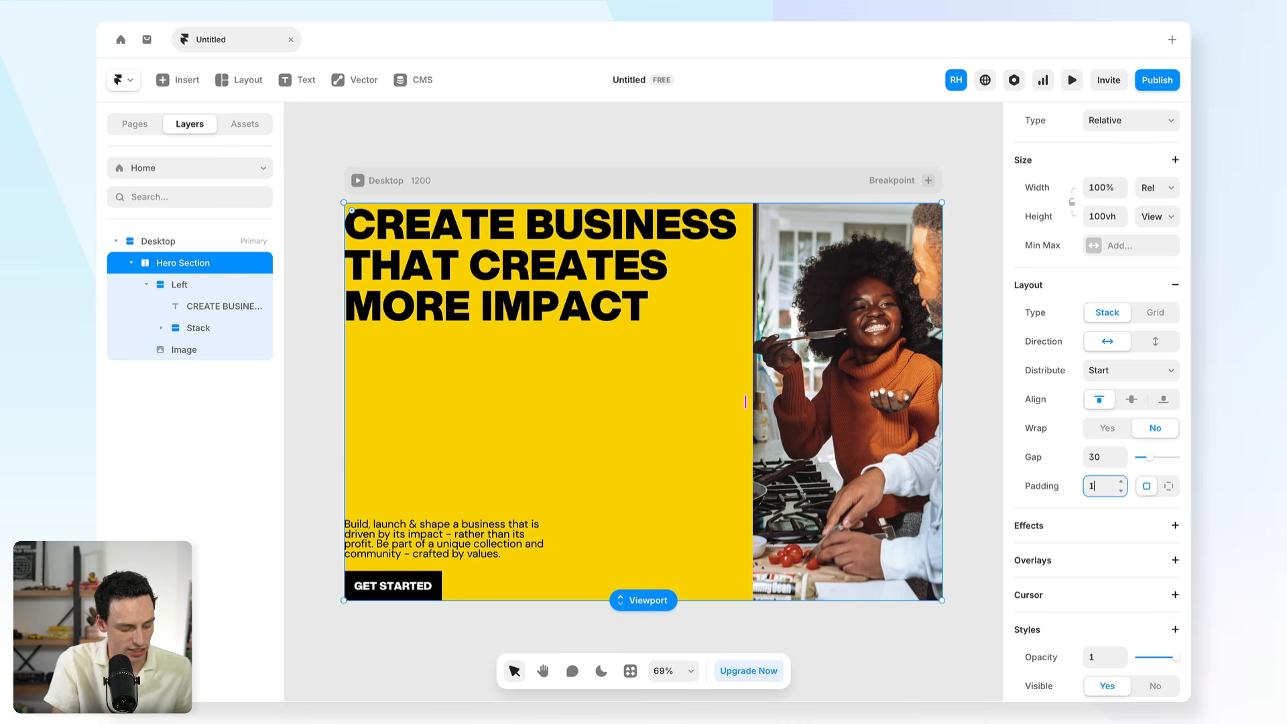
type("5")
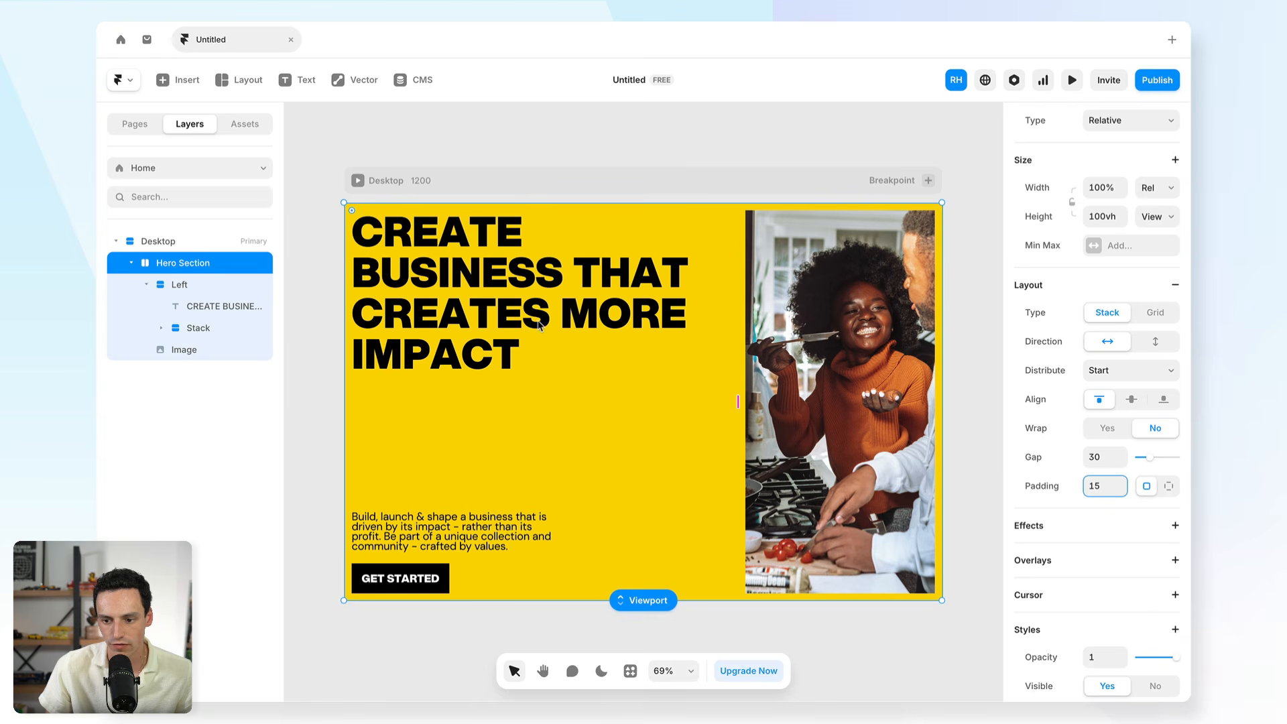
Set the Left stack's padding to 15 on all sides
left_click(580, 440)
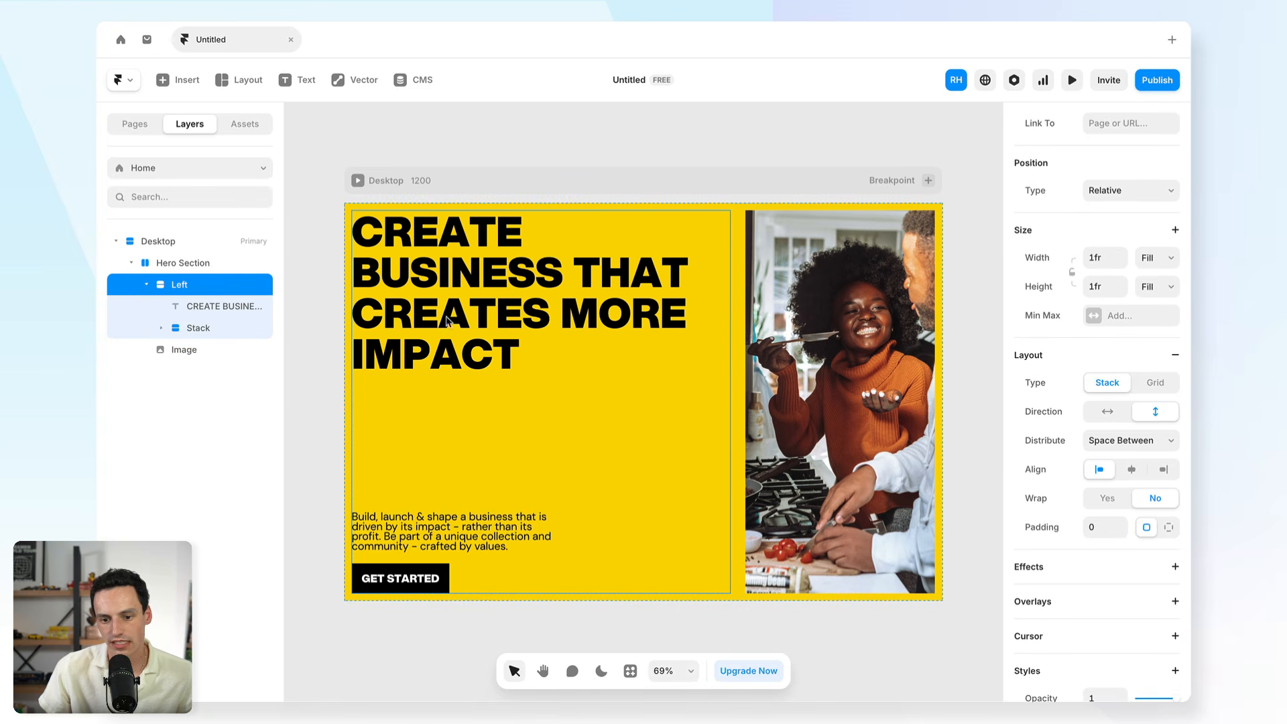
left_click(147, 285)
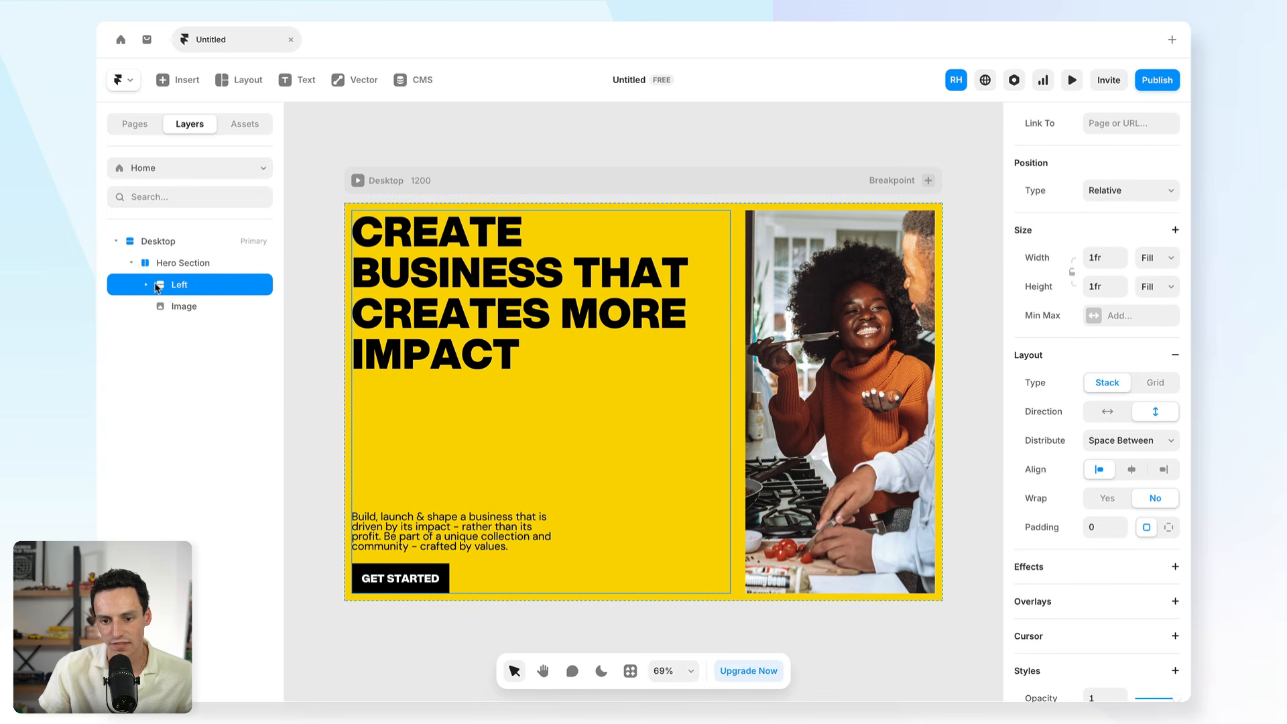
left_click(1101, 525)
type("15")
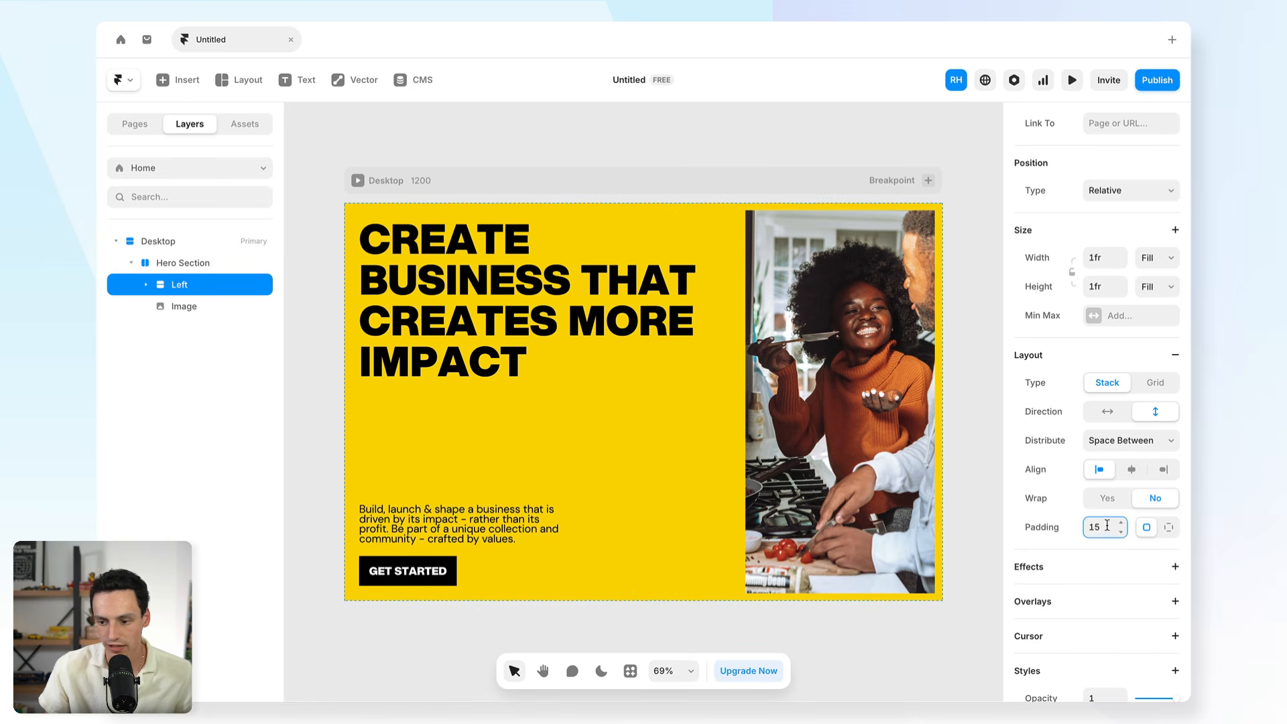
Add a solid border with a width of 2 to the Left stack
scroll(1106, 524, "down", 10)
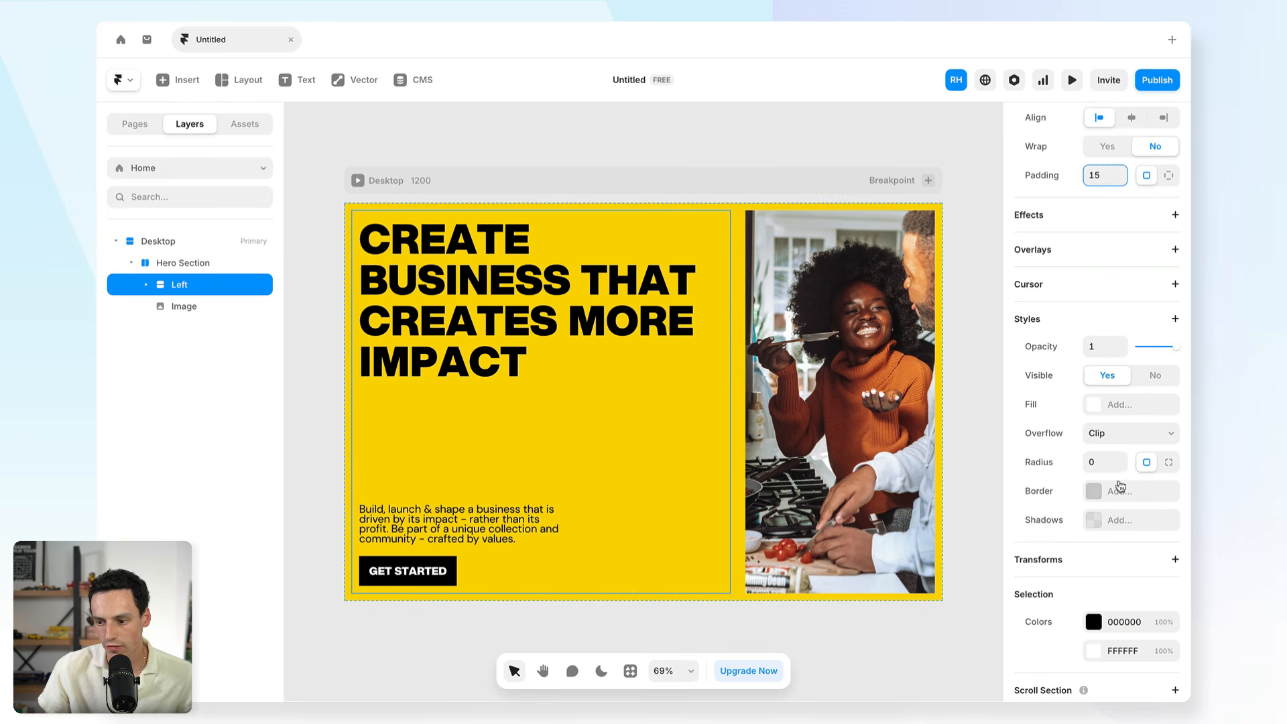
left_click(1120, 489)
left_click(902, 556)
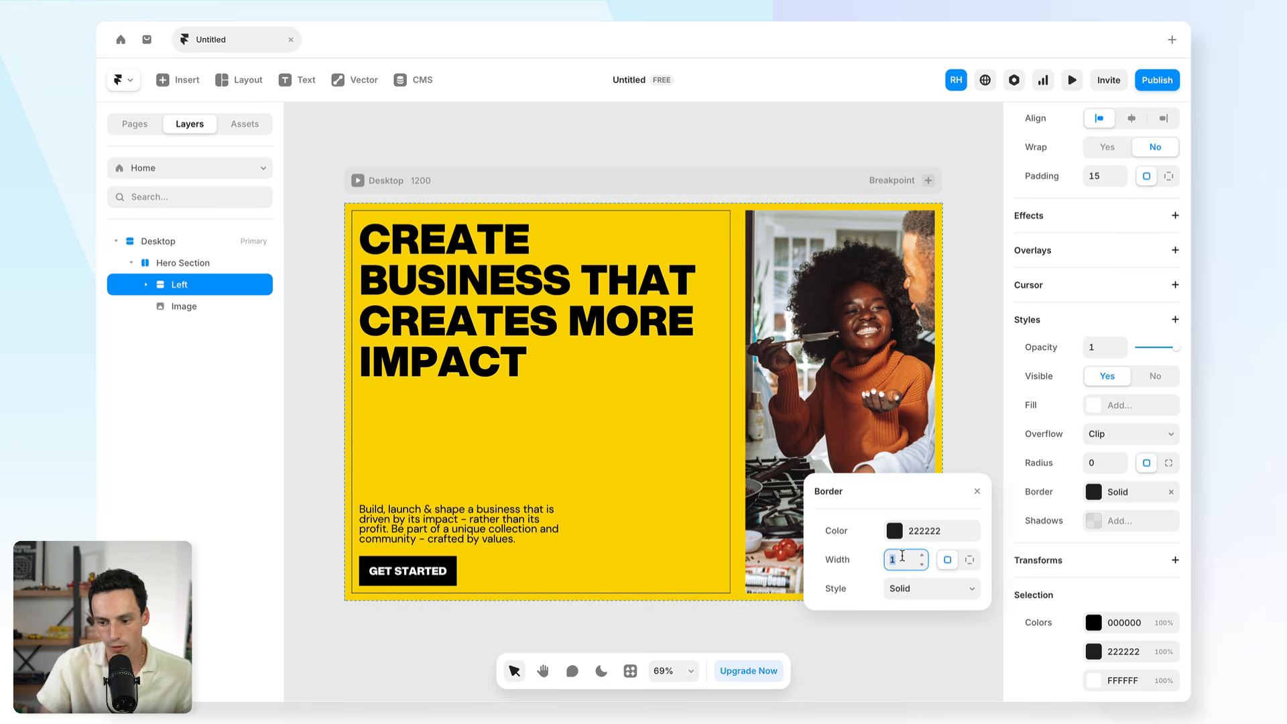
type("2")
key("Return")
Set the opacity of the Left stack's border color to 50%
left_click(899, 532)
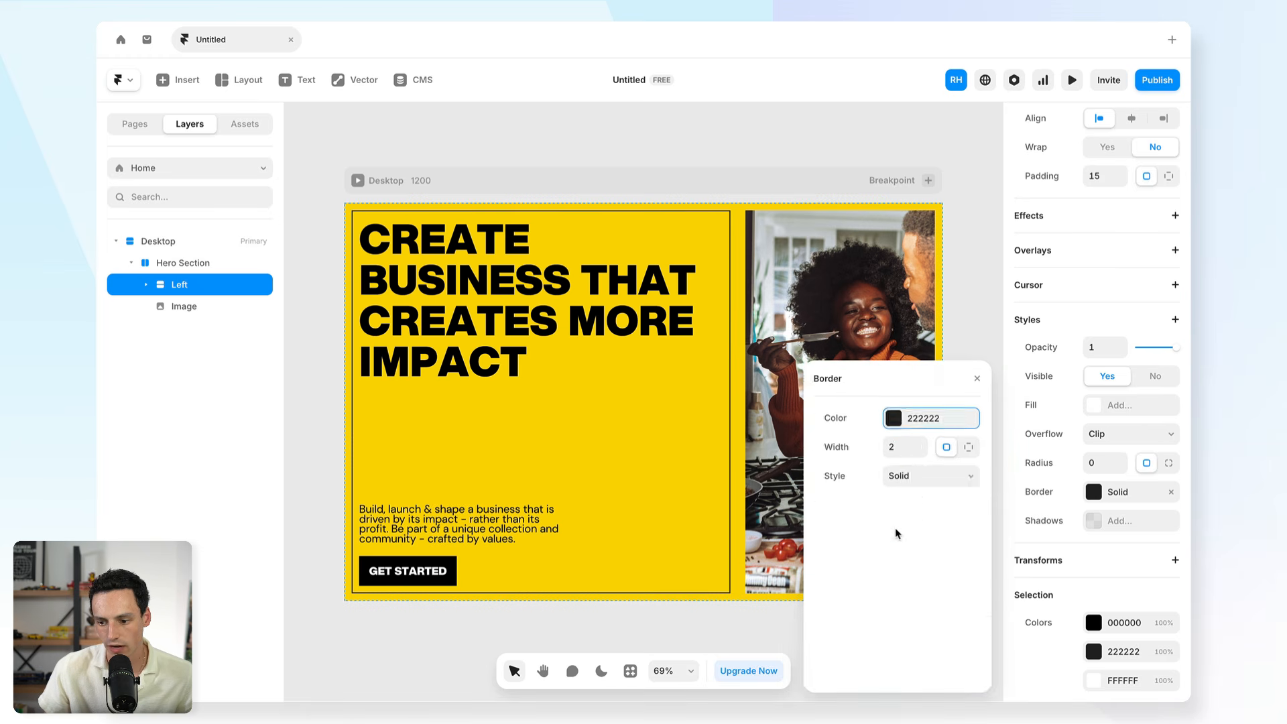
double_click(923, 526)
type("50")
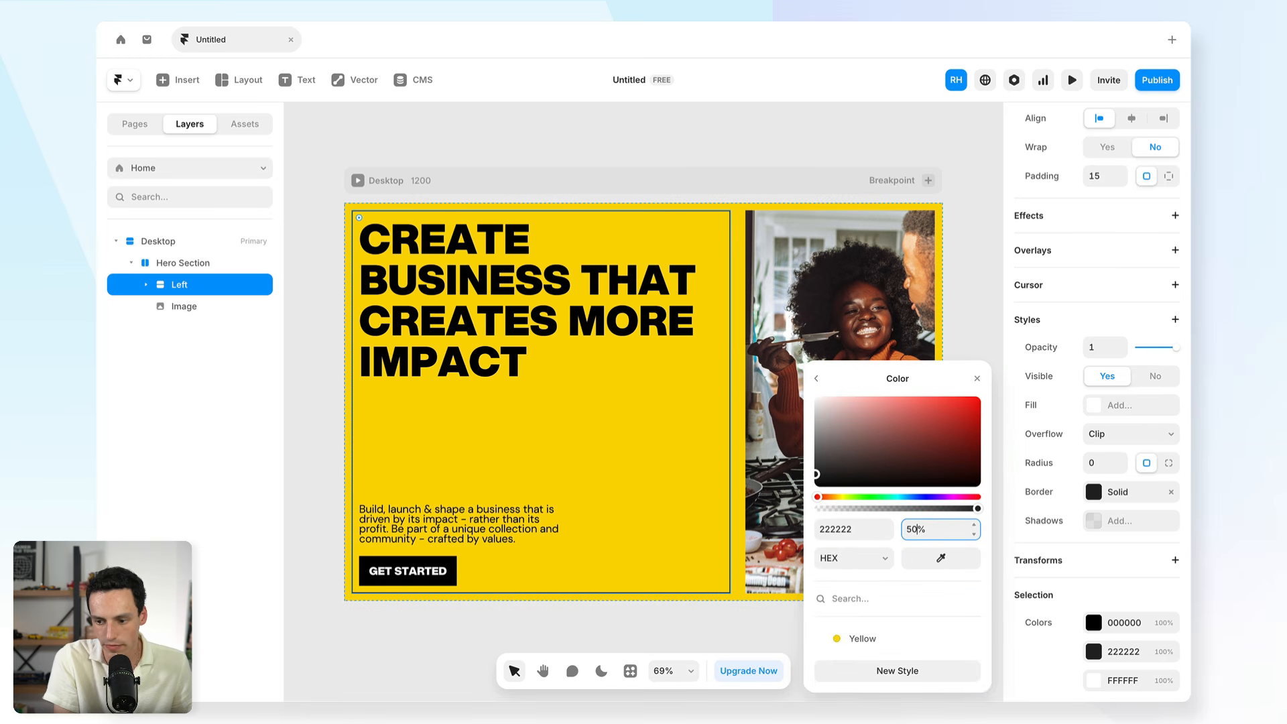
key("Return")
left_click(748, 627)
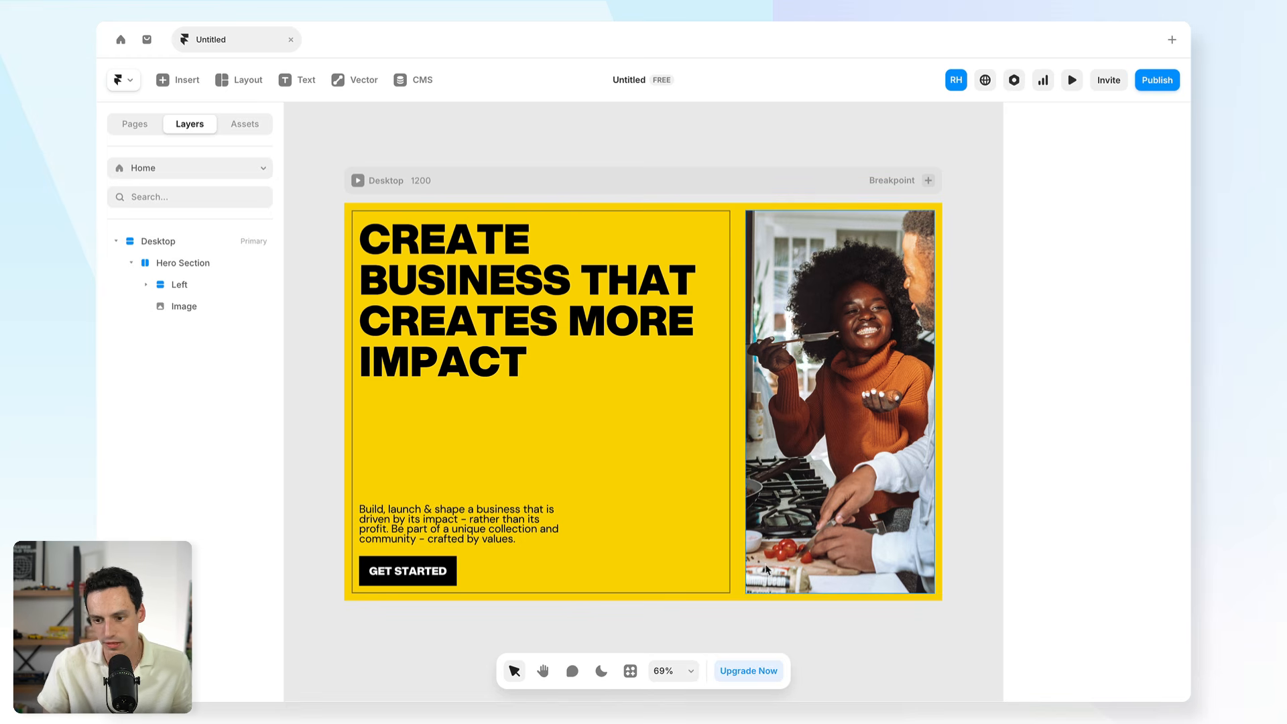
Set the Hero Section's gap to 15 so it matches the padding
left_click(738, 402)
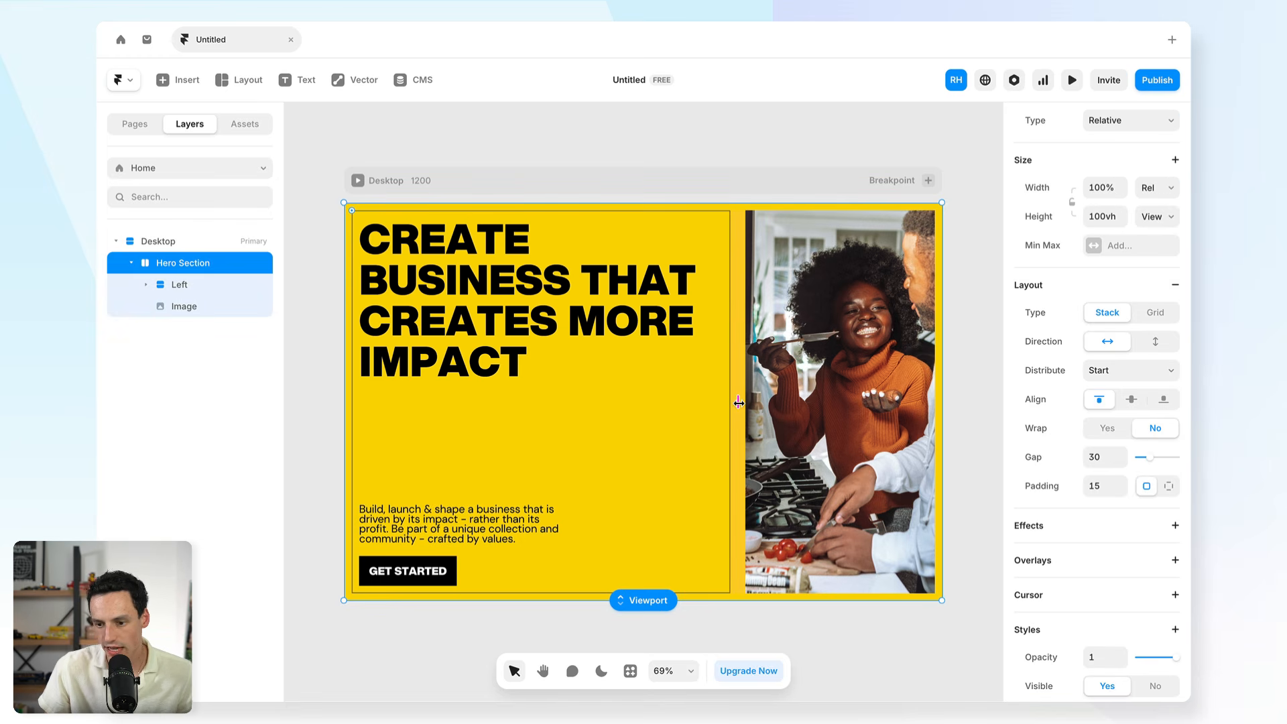
left_click(1100, 457)
type("15")
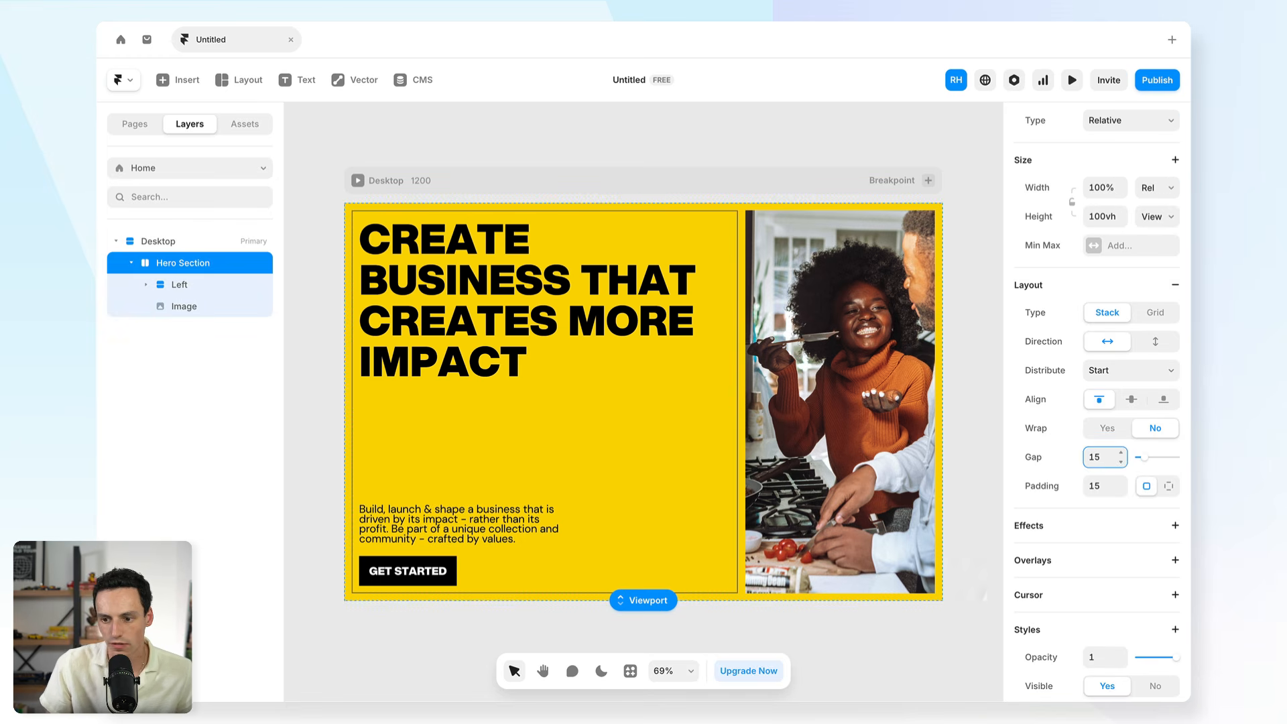
left_click(816, 621)
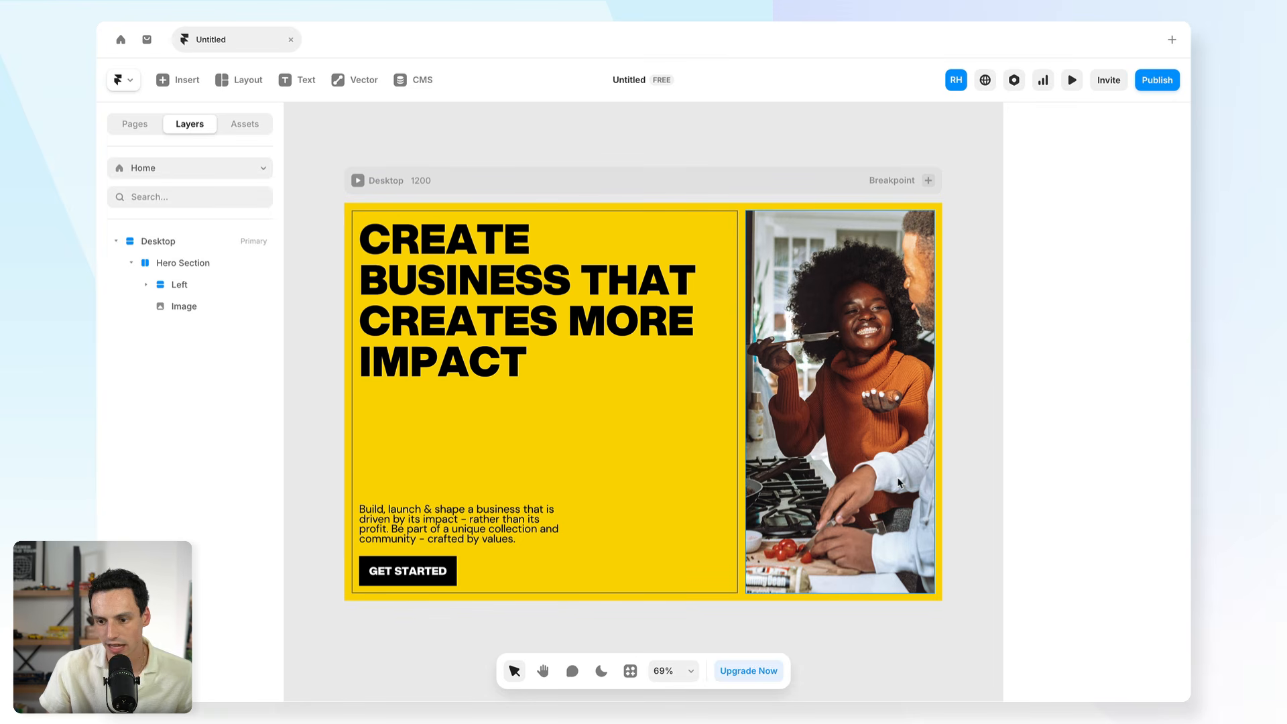
Preview the page, narrow the preview to about 1076 wide to check the hero's responsiveness, and return to the canvas
left_click(1072, 81)
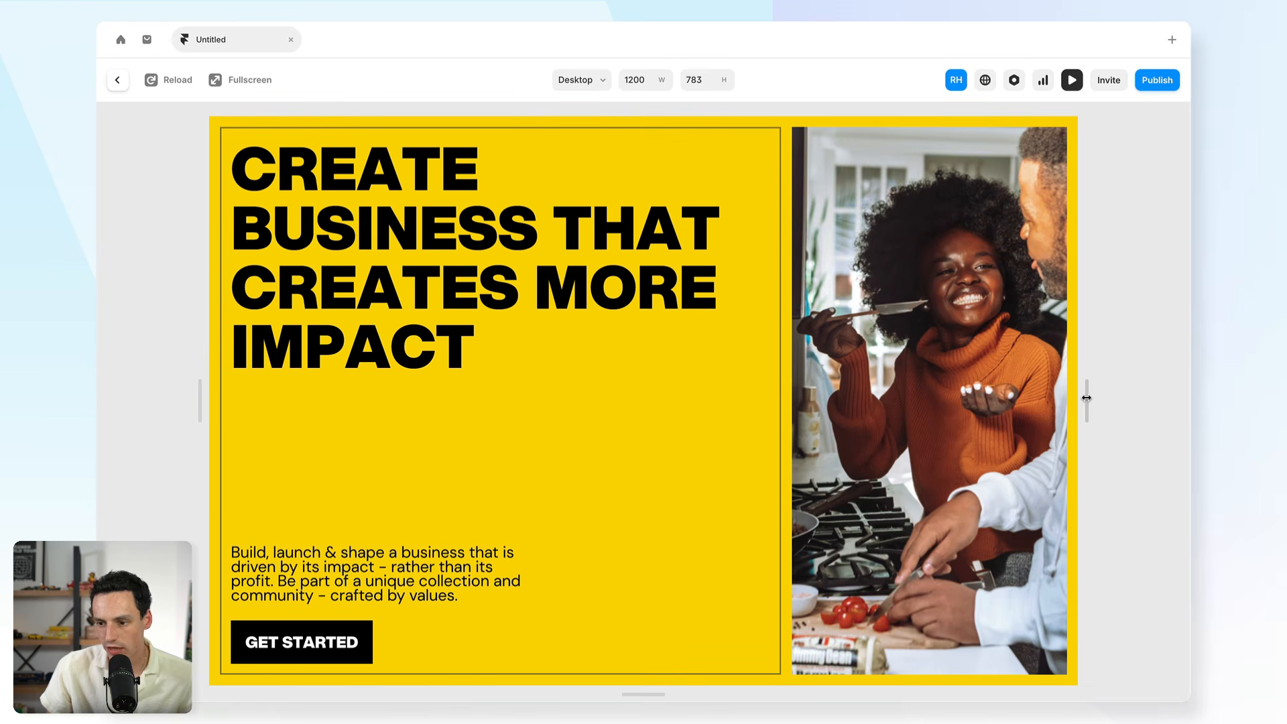
left_click_drag(1088, 397, 1036, 387)
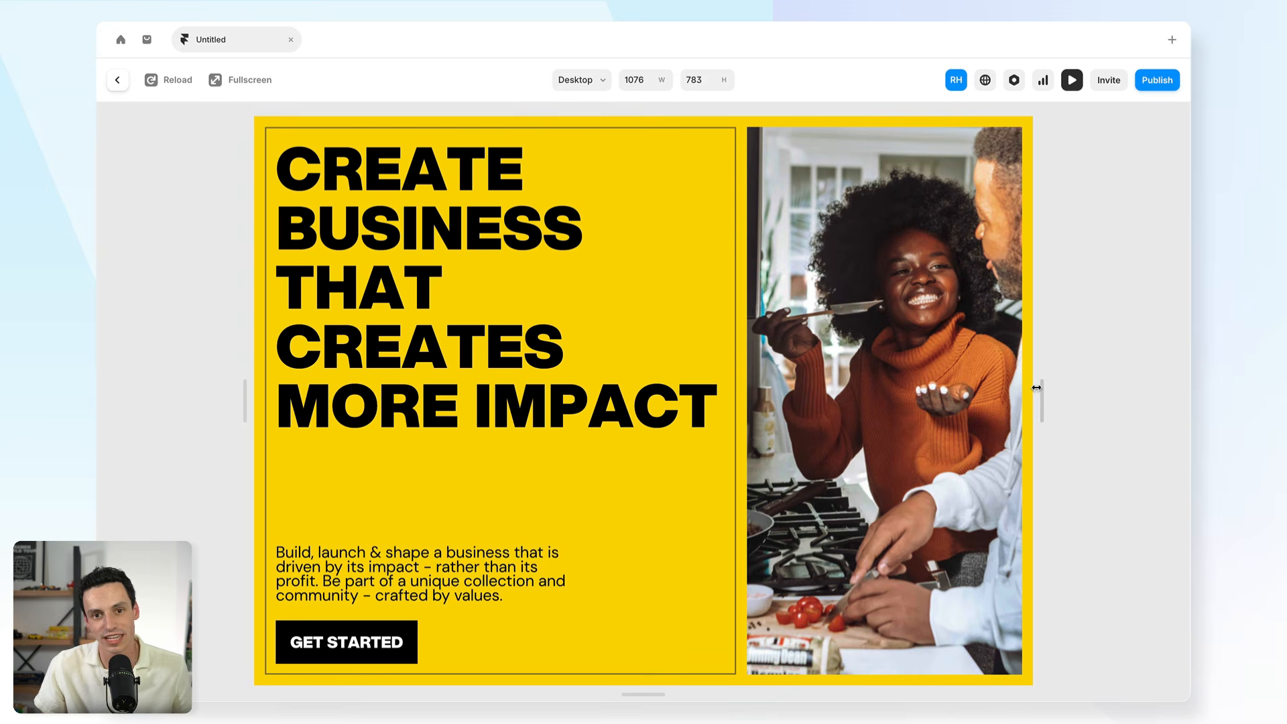
key("Escape")
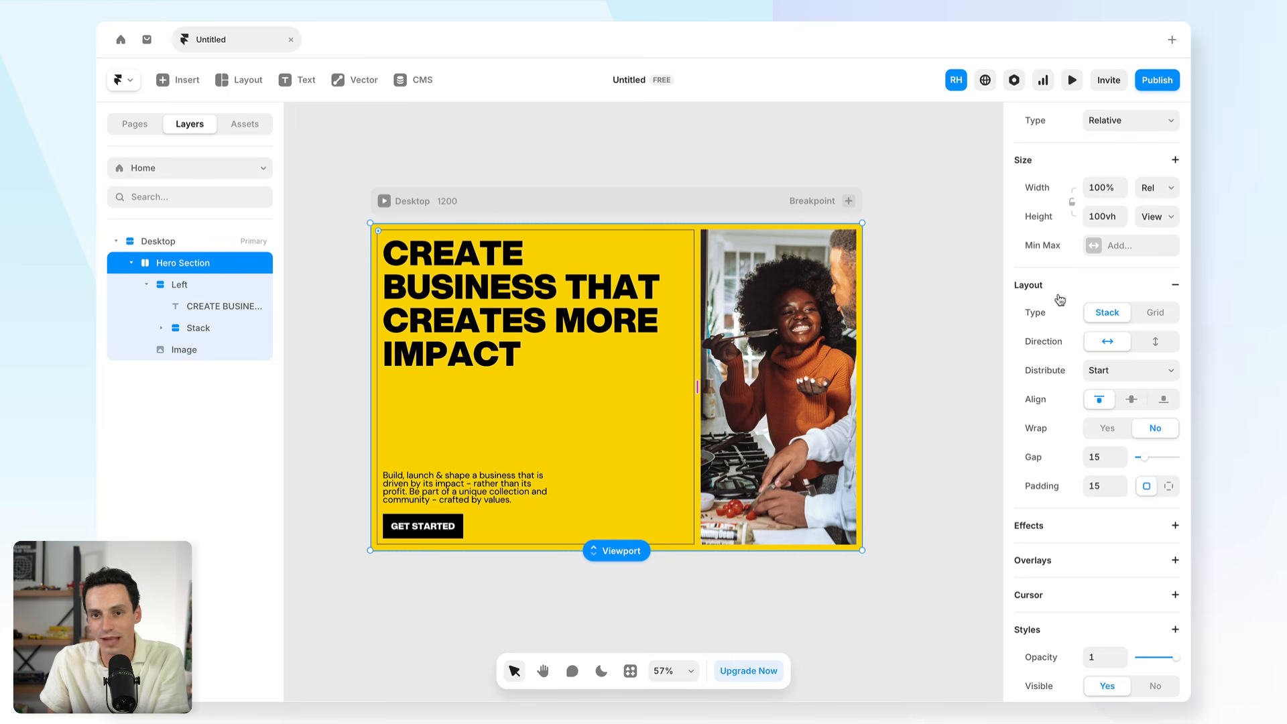
scroll(1060, 299, "up", 1)
scroll(929, 328, "up", 1)
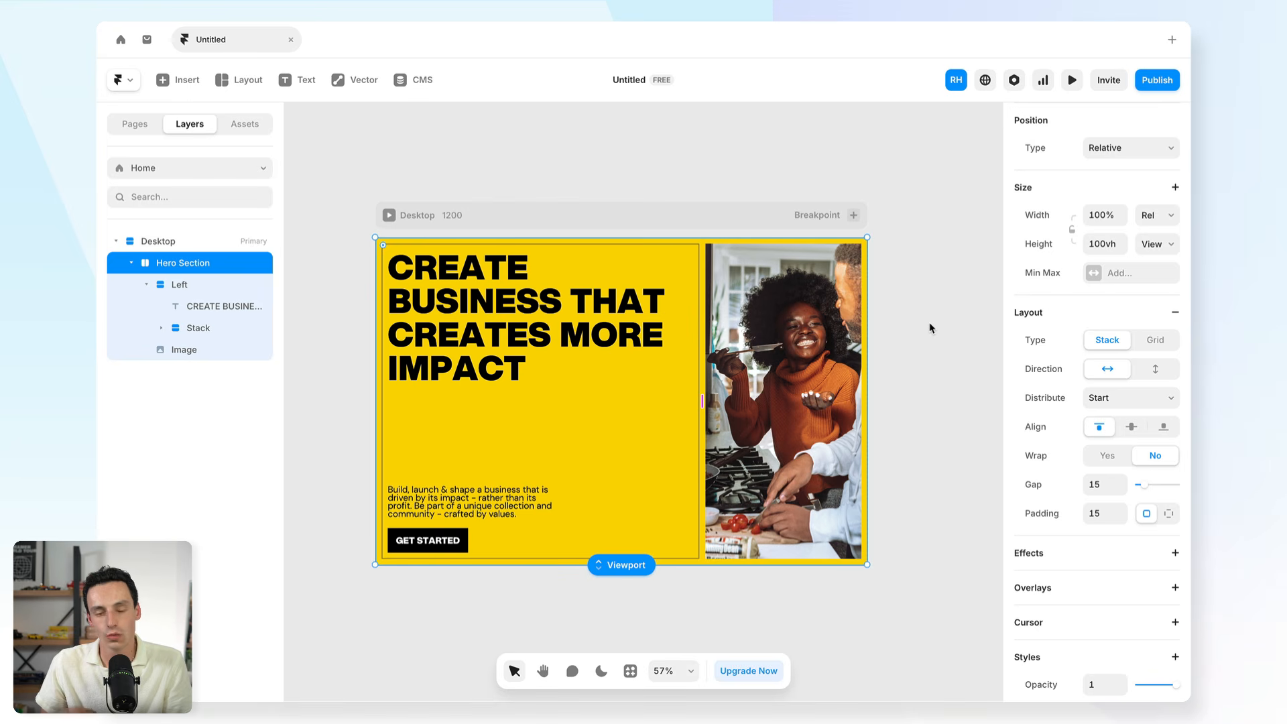